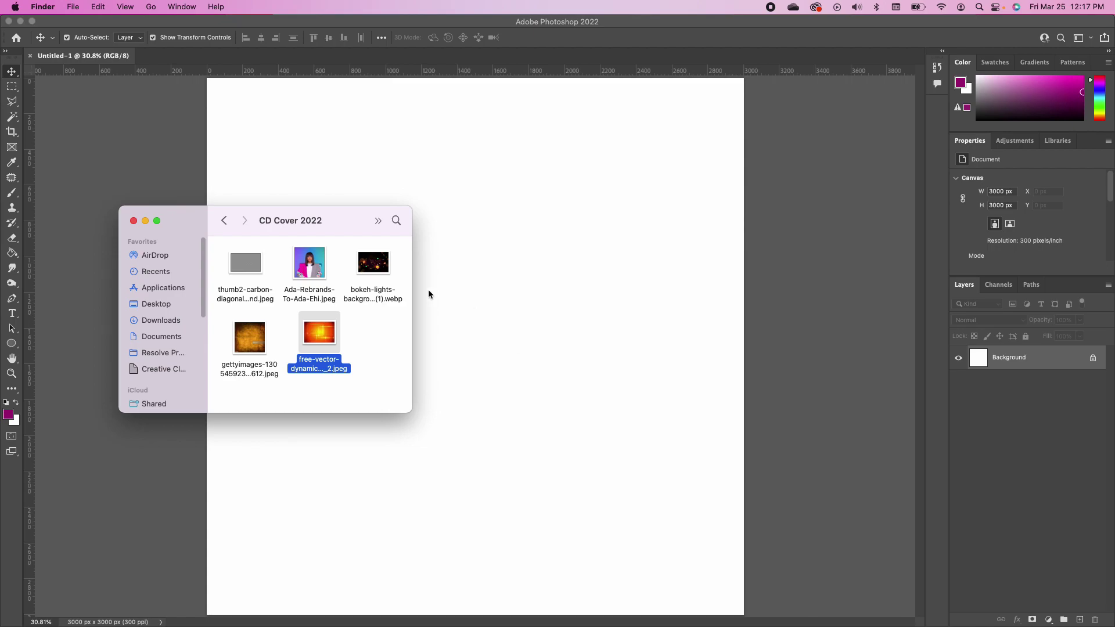
# Step: Place Ada-Rebrands-To-Ada-Ehi.jpeg on the canvas, scaled to fill the 3000 px square
pyautogui.click(302, 277)
pyautogui.moveTo(310, 271); pyautogui.dragTo(490, 317)
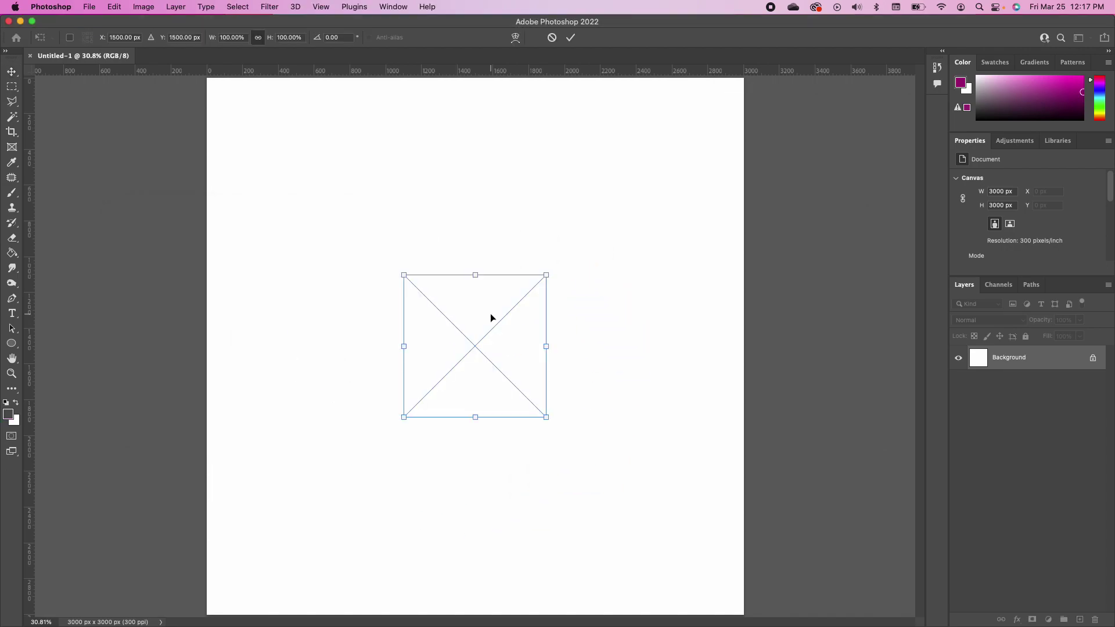
pyautogui.moveTo(403, 417); pyautogui.dragTo(207, 614)
pyautogui.moveTo(546, 275); pyautogui.dragTo(748, 78)
pyautogui.press('Return')
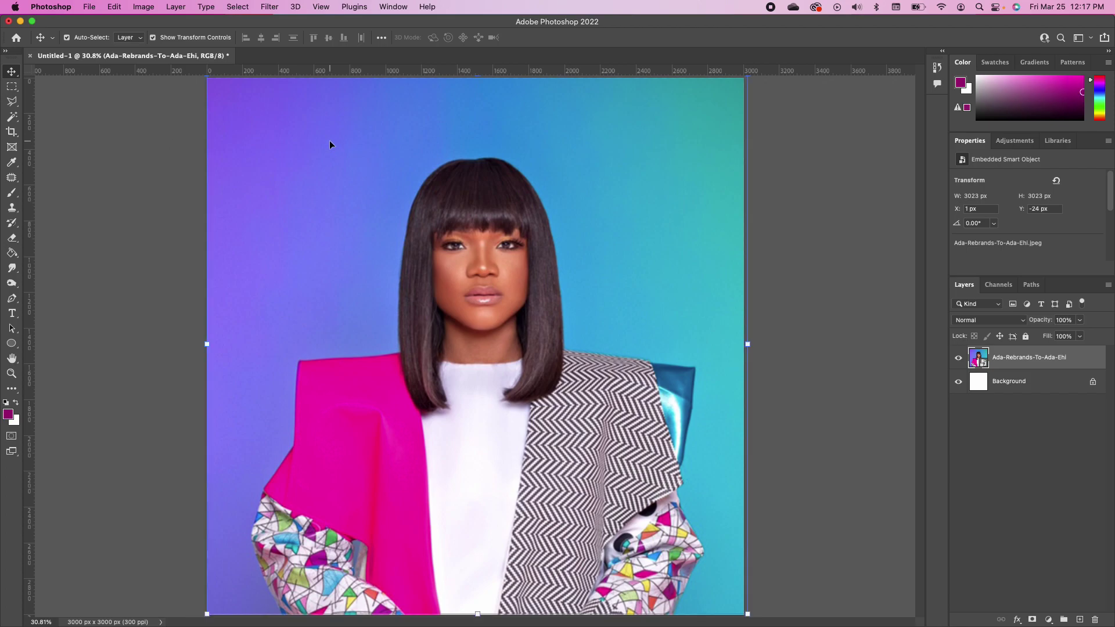
# Step: Look through the Edit menu and close it without applying a command
pyautogui.click(107, 8)
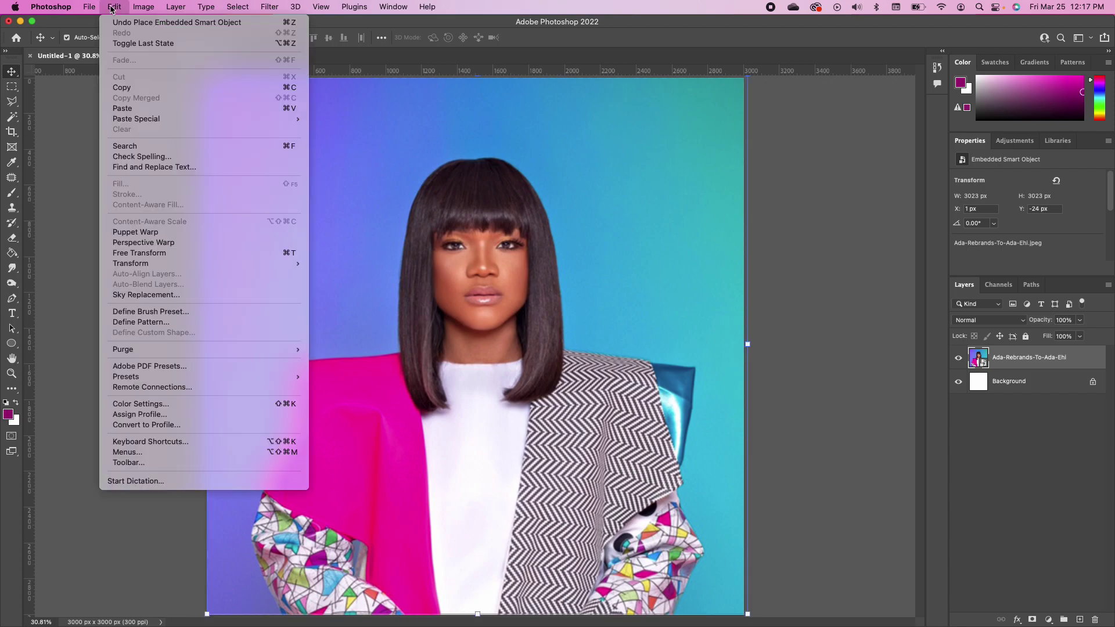
pyautogui.moveTo(264, 268)
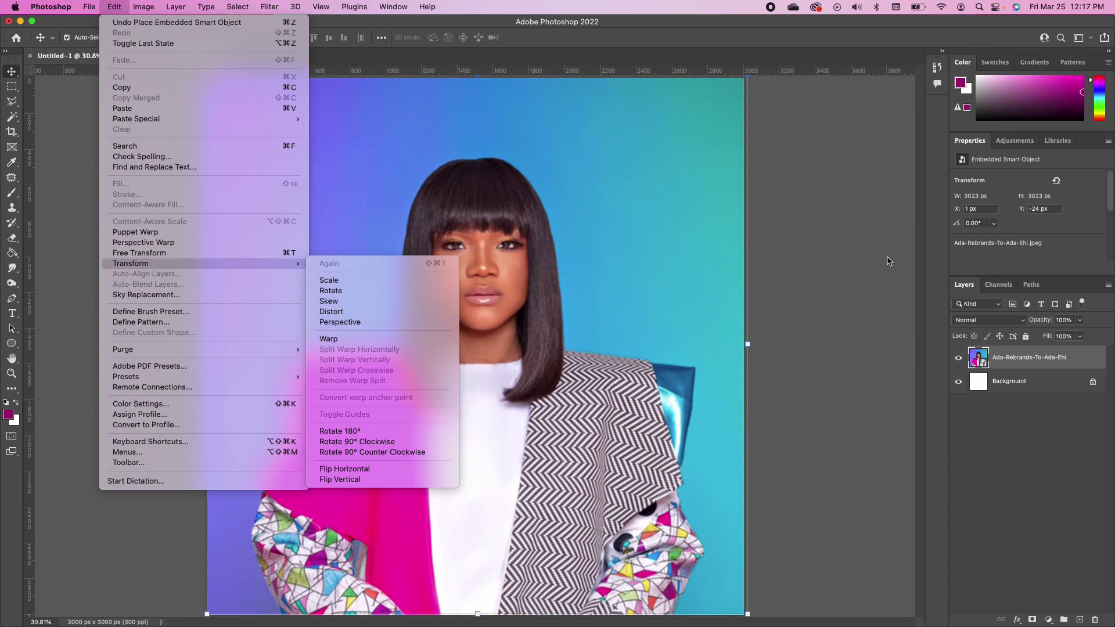
pyautogui.click(632, 358)
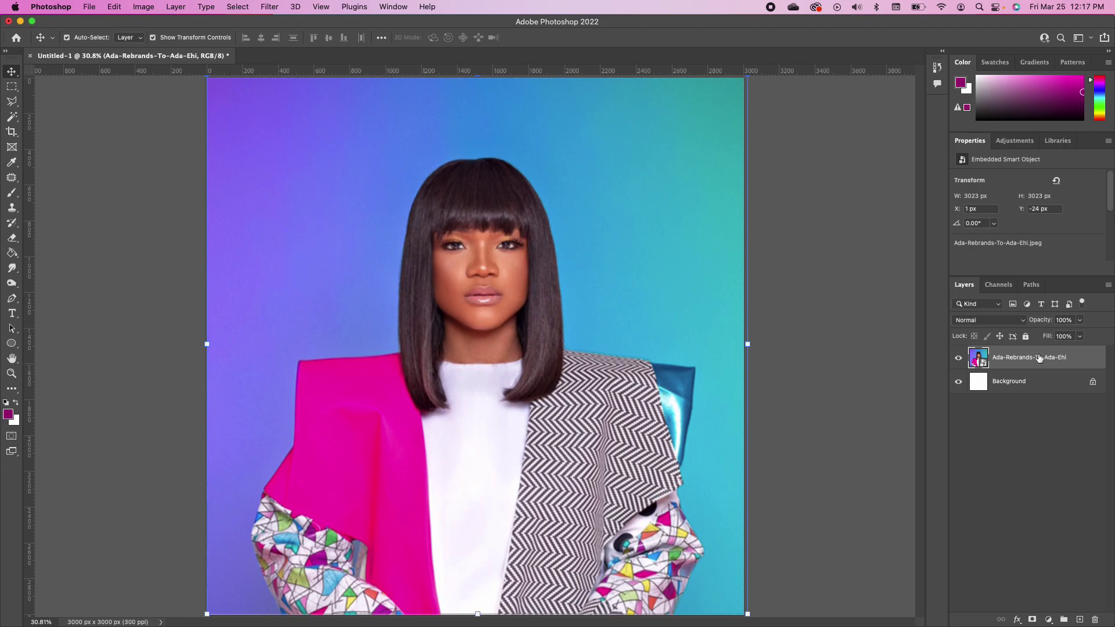
pyautogui.scroll(-3, 1040, 235)
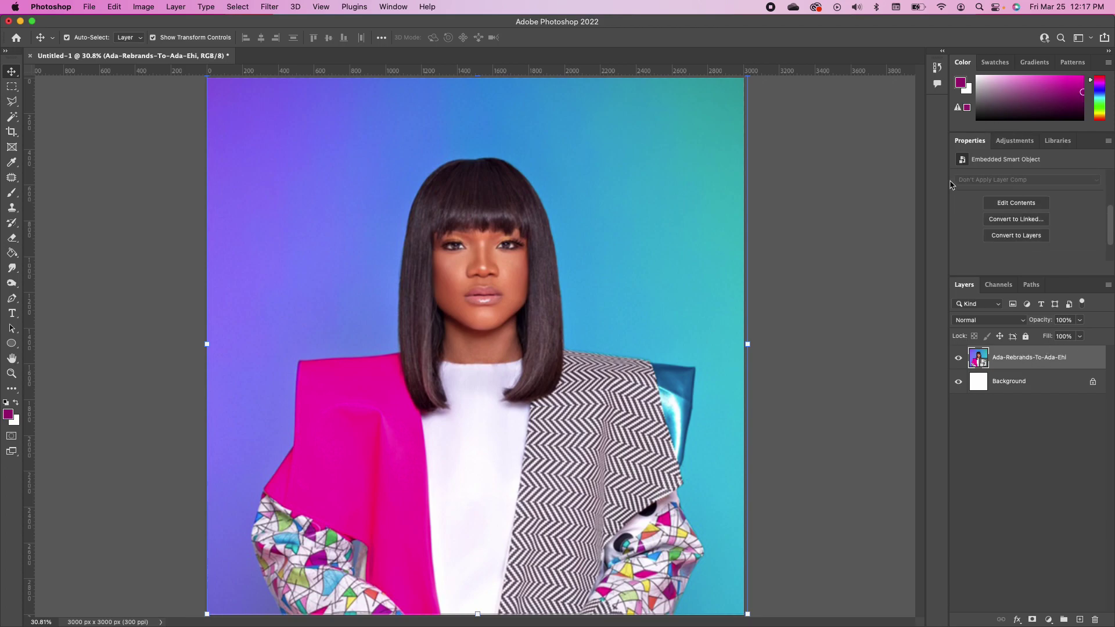
# Step: Convert the portrait smart object to layers, keeping transforms, and remove its blue background
pyautogui.click(1000, 233)
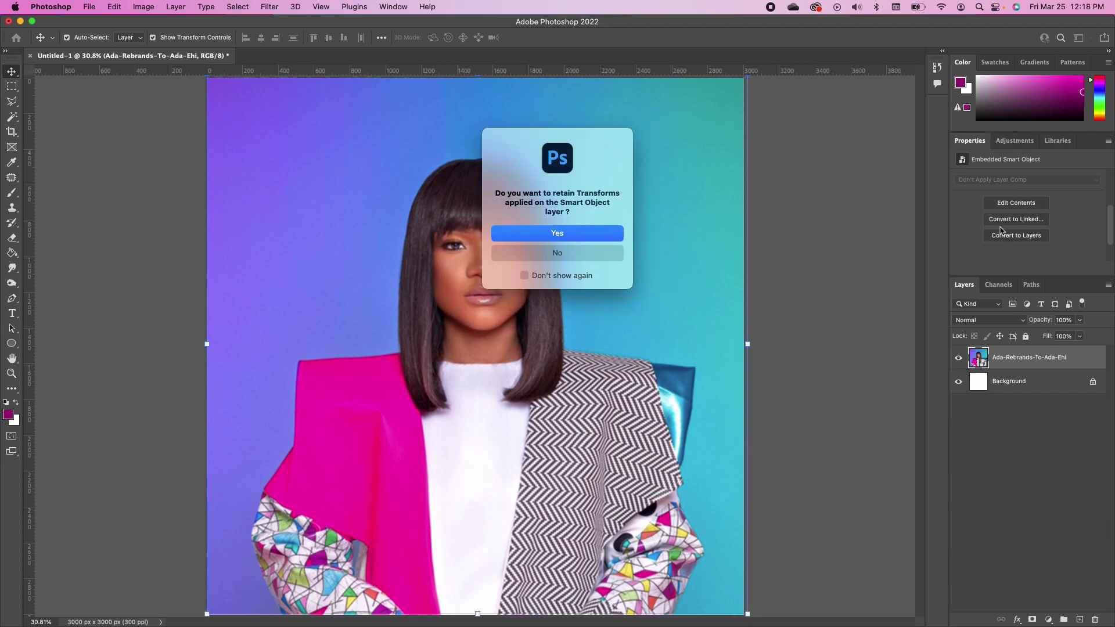
pyautogui.click(558, 233)
pyautogui.scroll(-2, 1017, 230)
pyautogui.click(1023, 218)
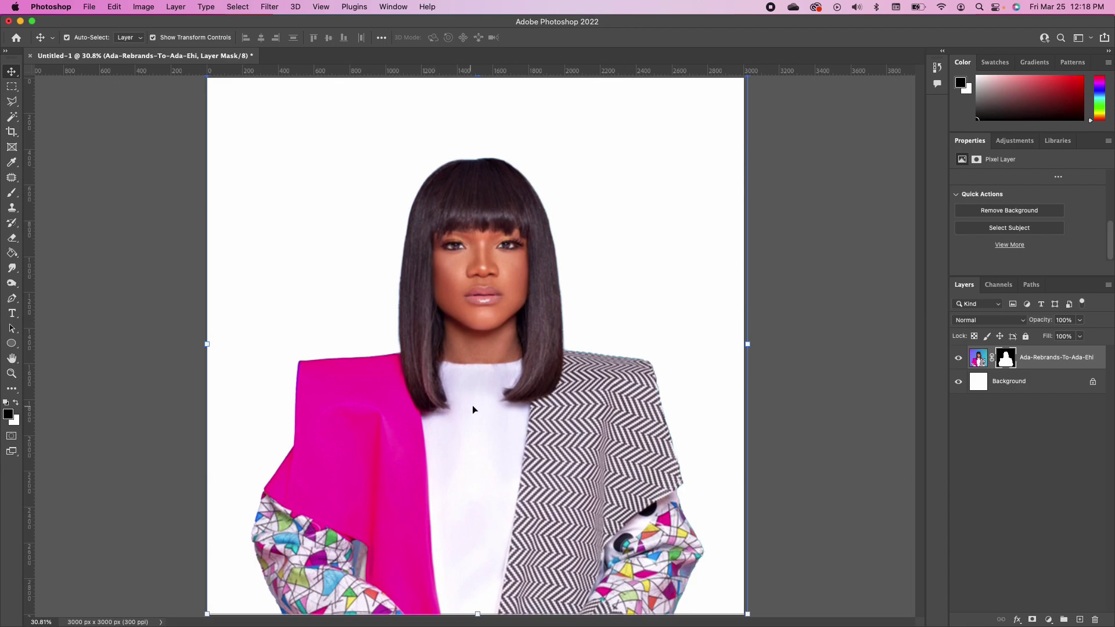
pyautogui.scroll(-2, 522, 375)
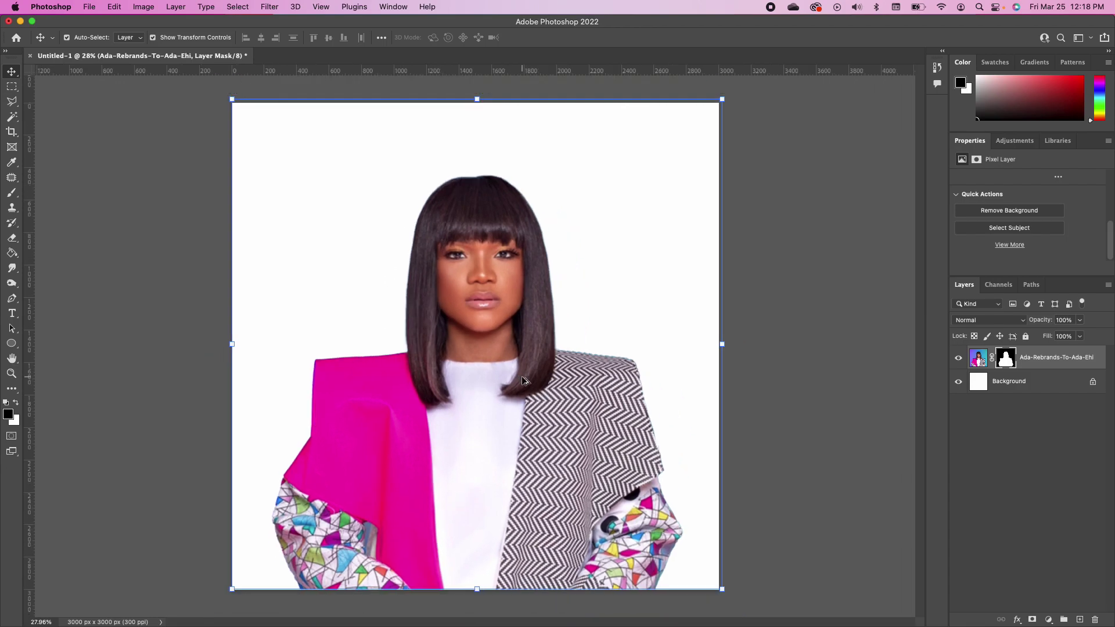
pyautogui.click(583, 325)
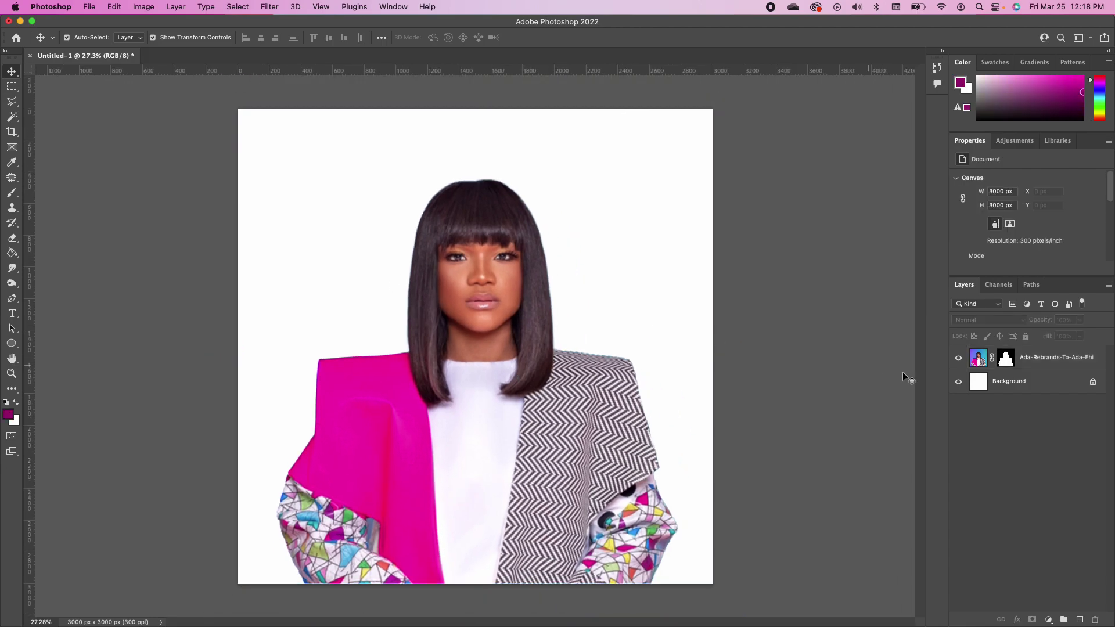
# Step: Place the golden grunge texture above the Background layer, stretched to fill the canvas
pyautogui.click(1071, 385)
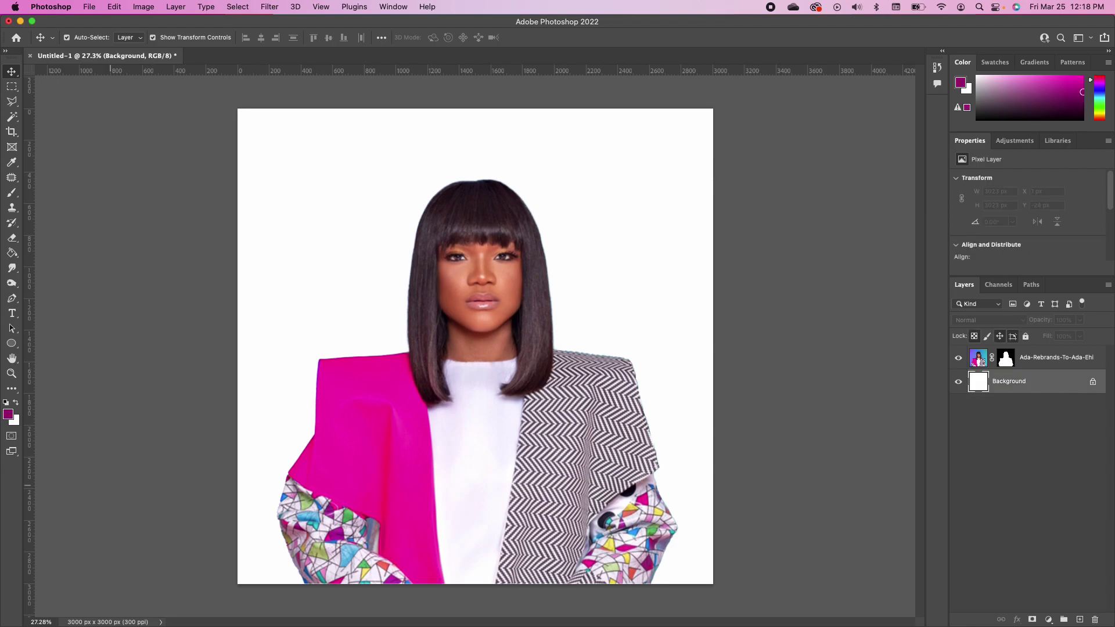
pyautogui.press('super+Tab')
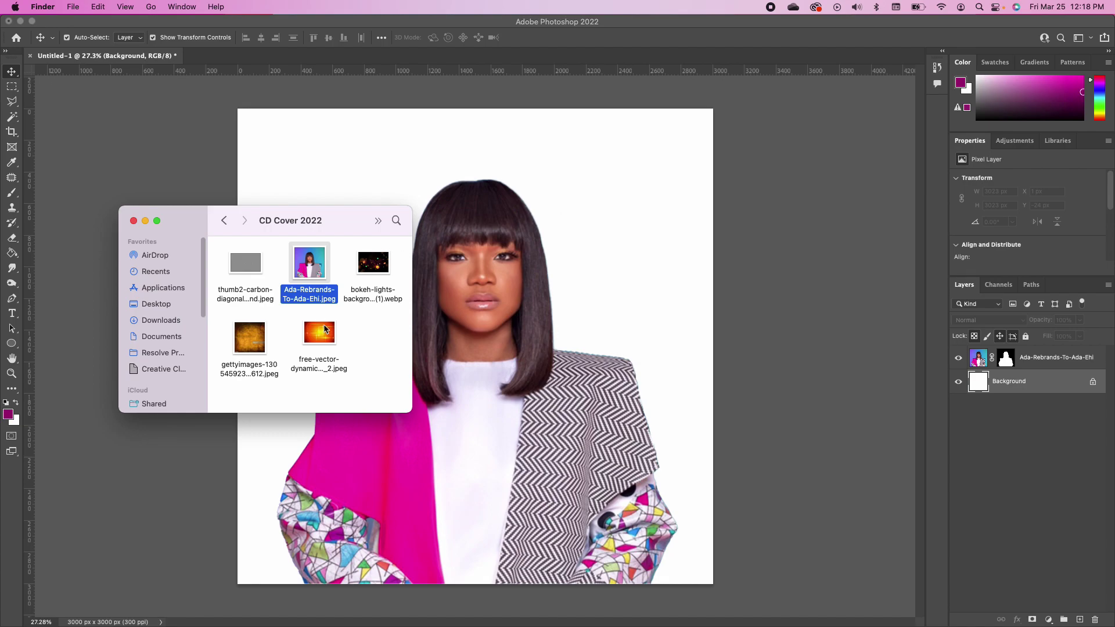
pyautogui.moveTo(249, 337); pyautogui.dragTo(588, 267)
pyautogui.moveTo(427, 298); pyautogui.dragTo(231, 102)
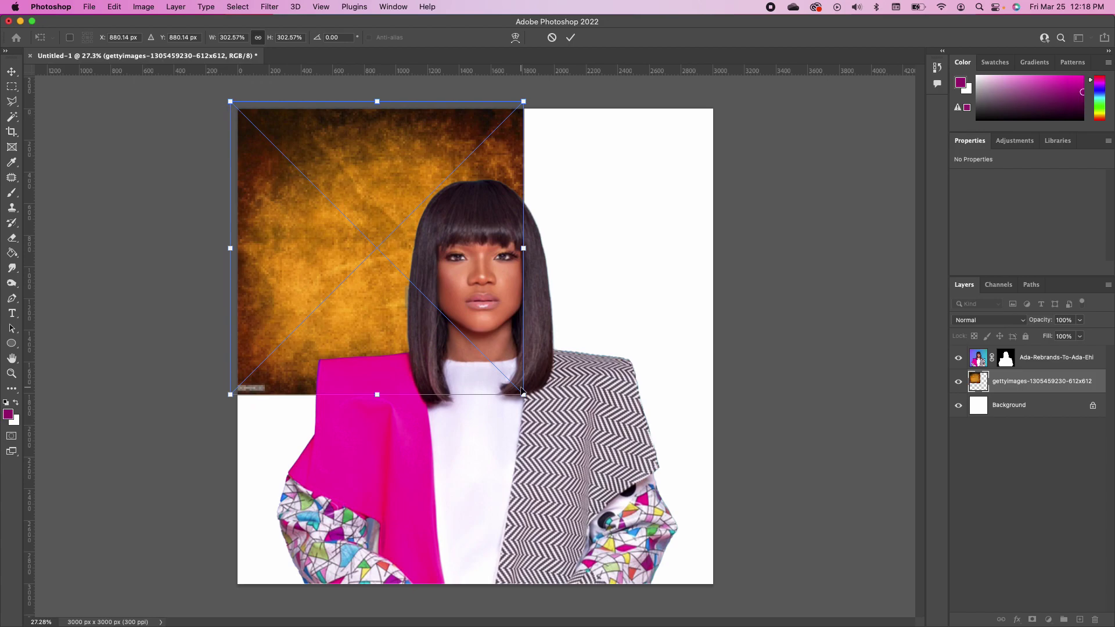
pyautogui.moveTo(525, 395); pyautogui.dragTo(722, 593)
pyautogui.press('Return')
# Step: Soften the golden texture with a 14.8-pixel Gaussian Blur
pyautogui.click(270, 6)
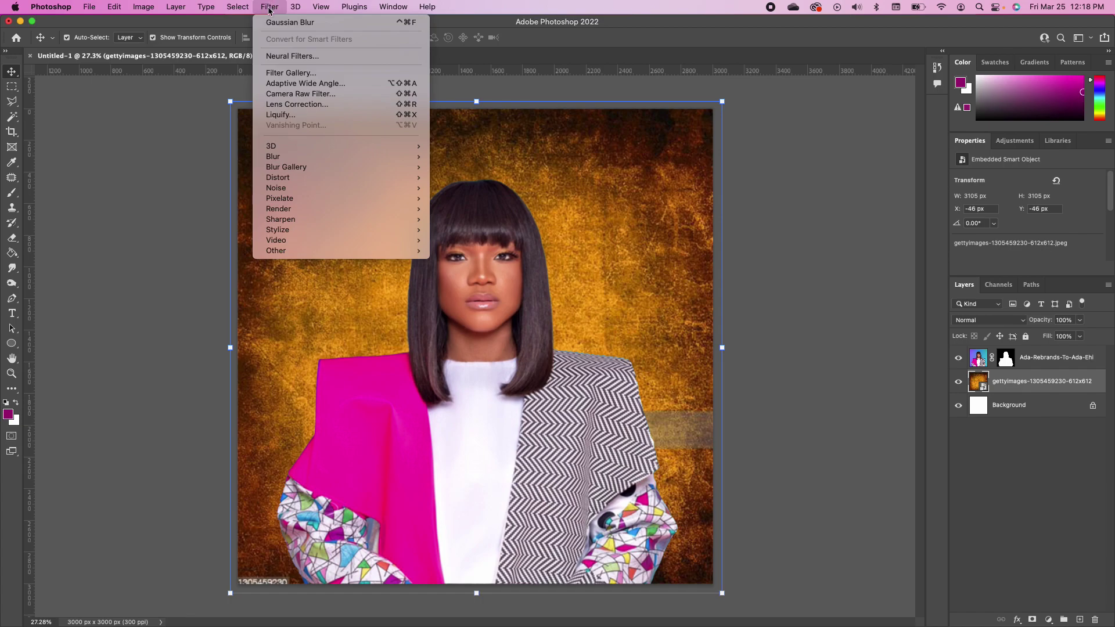
pyautogui.click(291, 24)
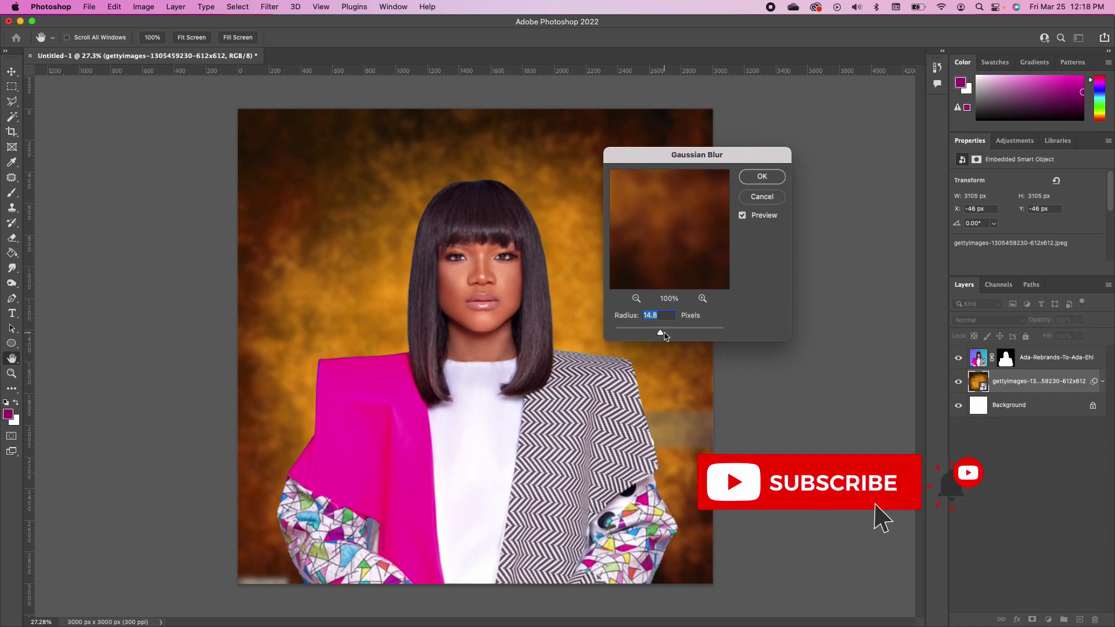
pyautogui.click(762, 177)
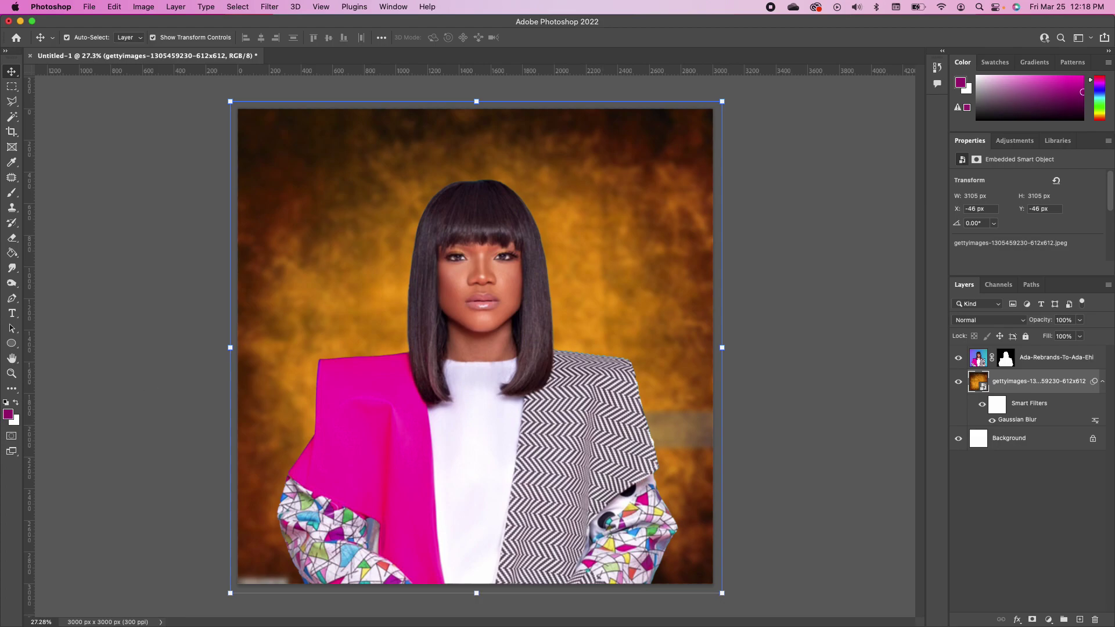
pyautogui.press('super+Tab')
# Step: Place the thumb2-carbon stripe texture, scaled past all canvas edges
pyautogui.moveTo(247, 267); pyautogui.dragTo(581, 203)
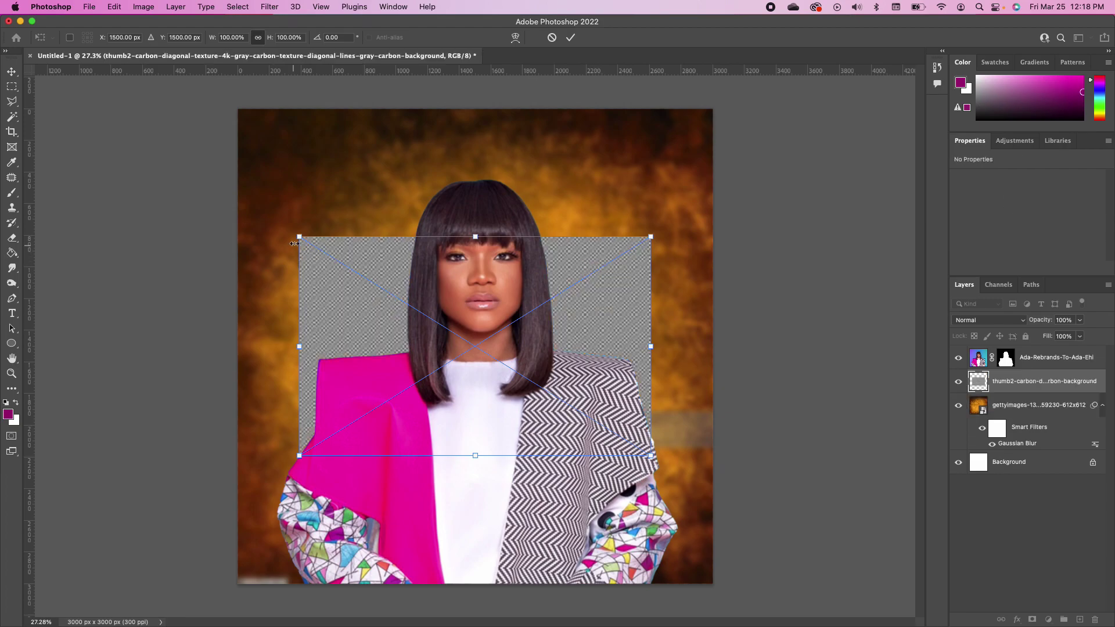
pyautogui.moveTo(298, 237); pyautogui.dragTo(77, 97)
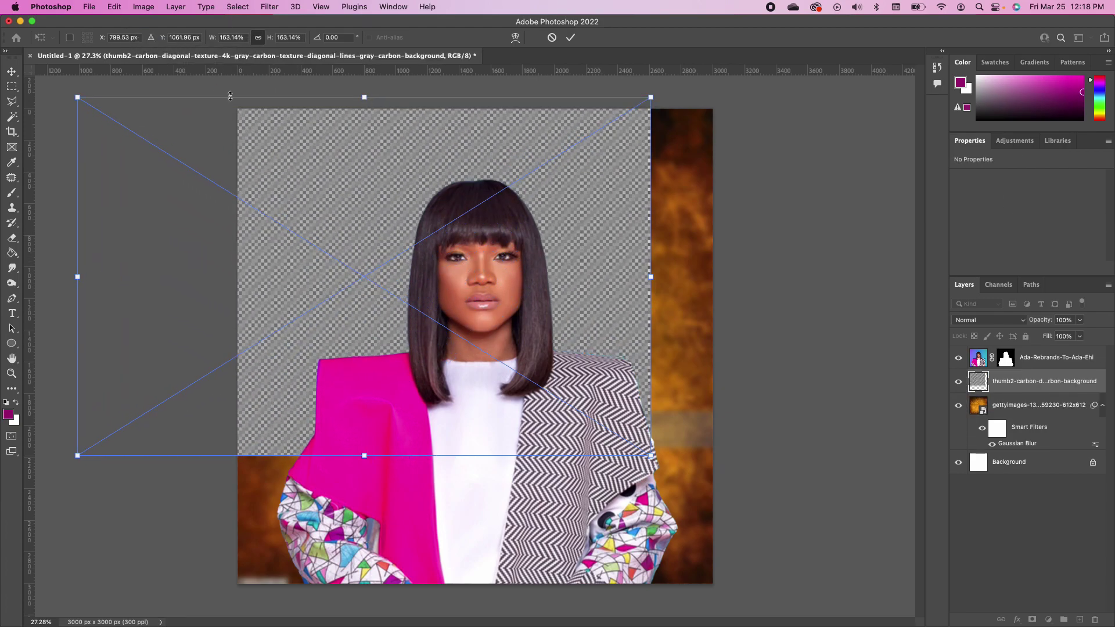
pyautogui.moveTo(652, 456); pyautogui.dragTo(874, 596)
pyautogui.press('Return')
# Step: Set the carbon layer to Soft Light blend mode at 27% opacity
pyautogui.click(998, 323)
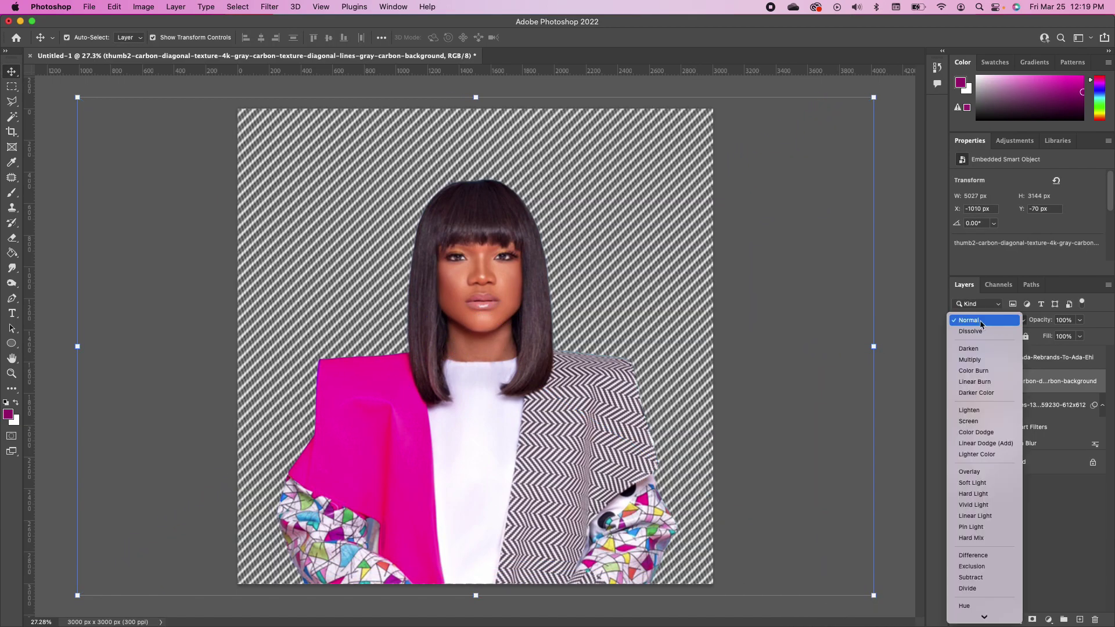
pyautogui.click(984, 485)
pyautogui.click(1070, 317)
pyautogui.click(1080, 320)
pyautogui.click(1080, 320)
pyautogui.click(1079, 321)
pyautogui.moveTo(1081, 340); pyautogui.dragTo(1042, 340)
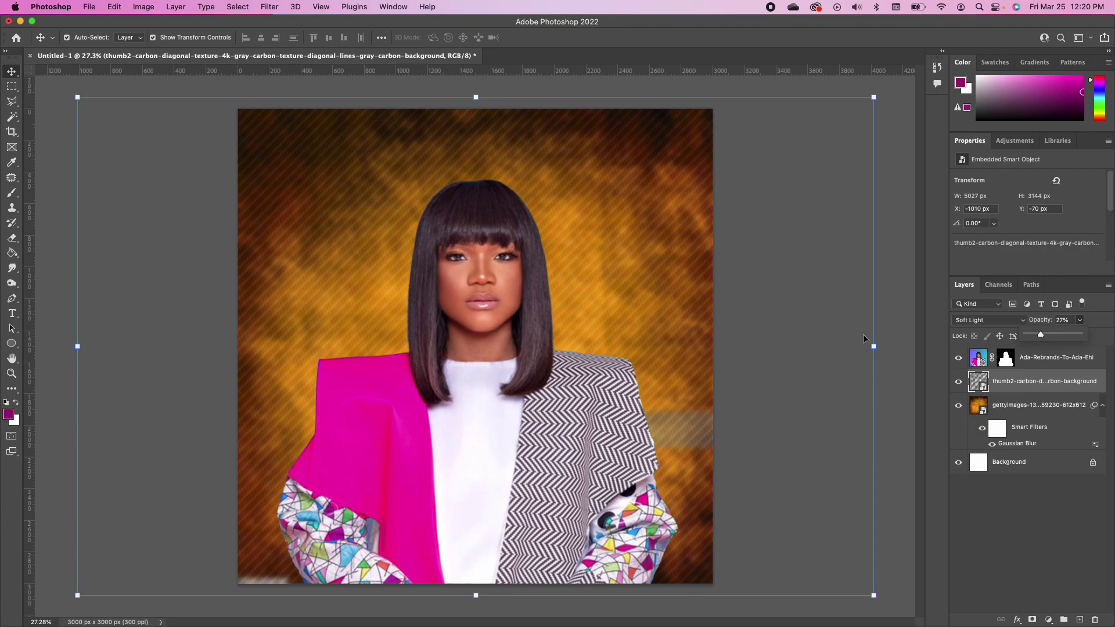
# Step: Reselect the carbon texture layer and choose an option from its layer context menu
pyautogui.click(826, 361)
pyautogui.scroll(1, 826, 361)
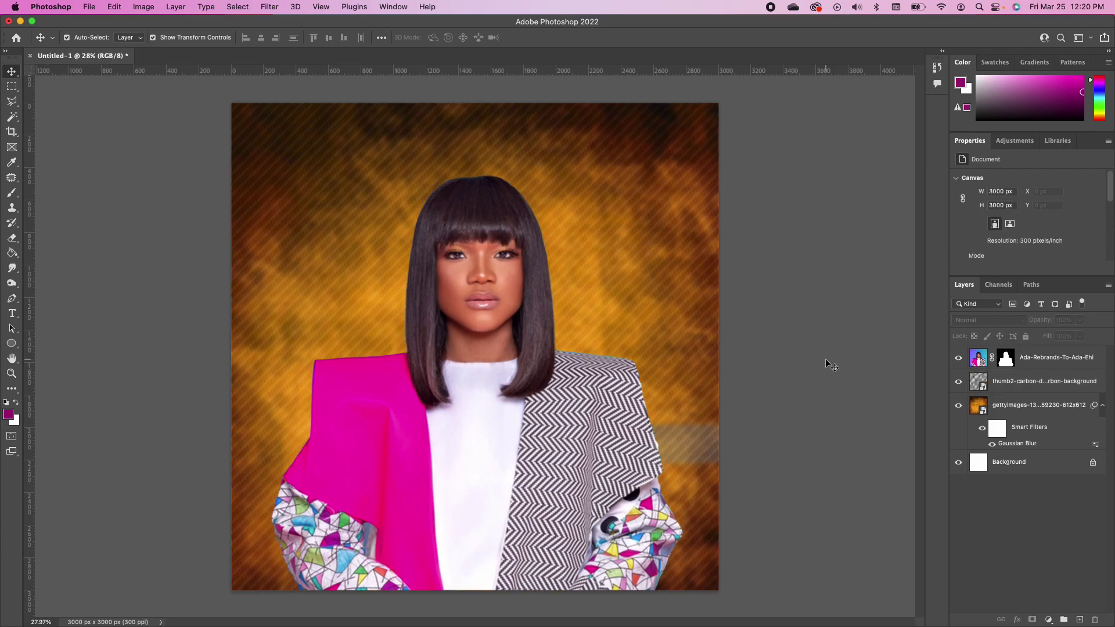
pyautogui.click(709, 324)
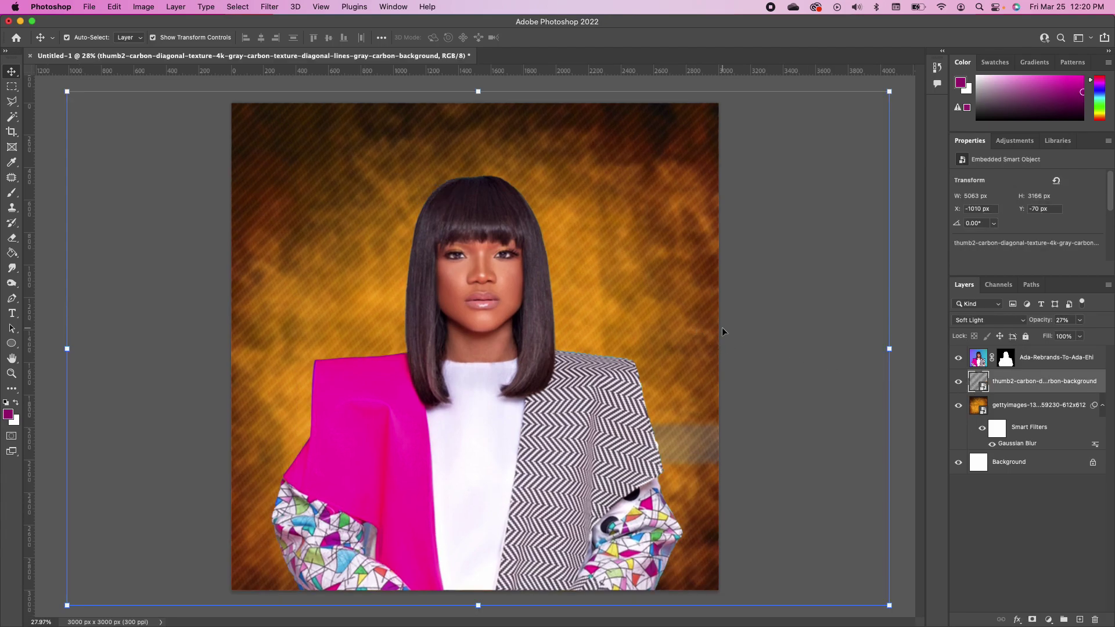
pyautogui.rightClick(1052, 392)
pyautogui.click(1057, 371)
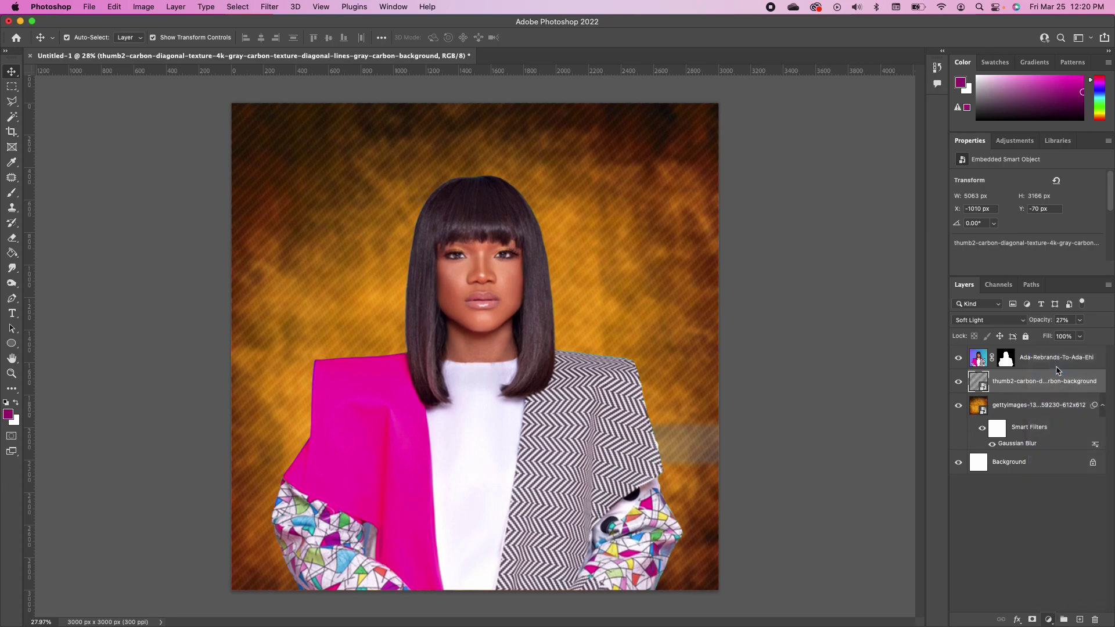
# Step: Angle the magenta gradient fill at 6.7 degrees with a near-black #050204 right stop
pyautogui.click(771, 330)
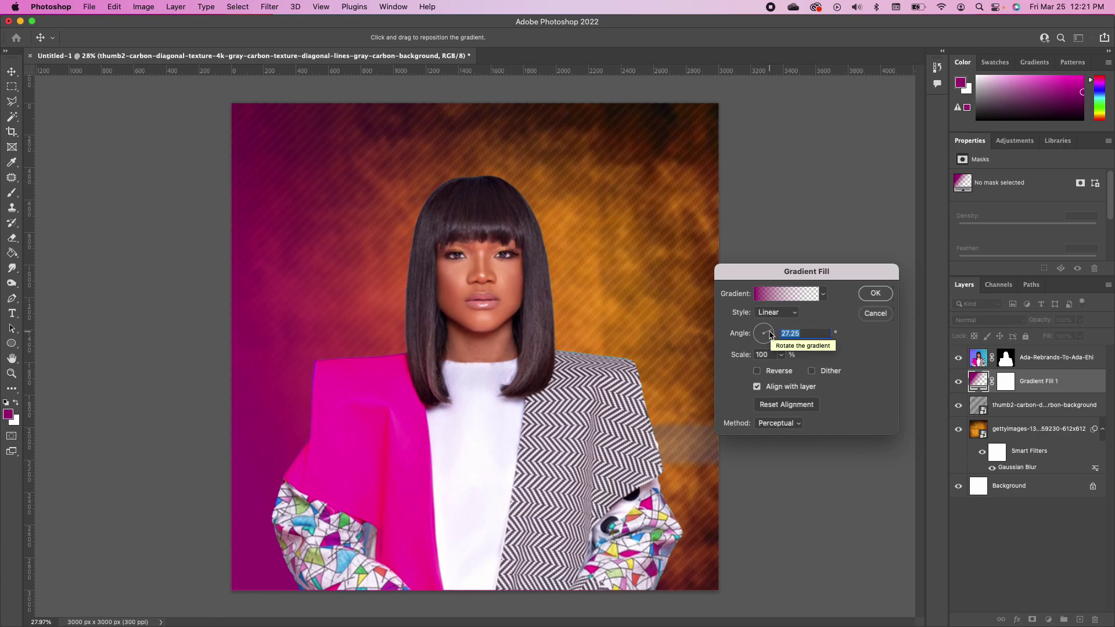
pyautogui.click(771, 335)
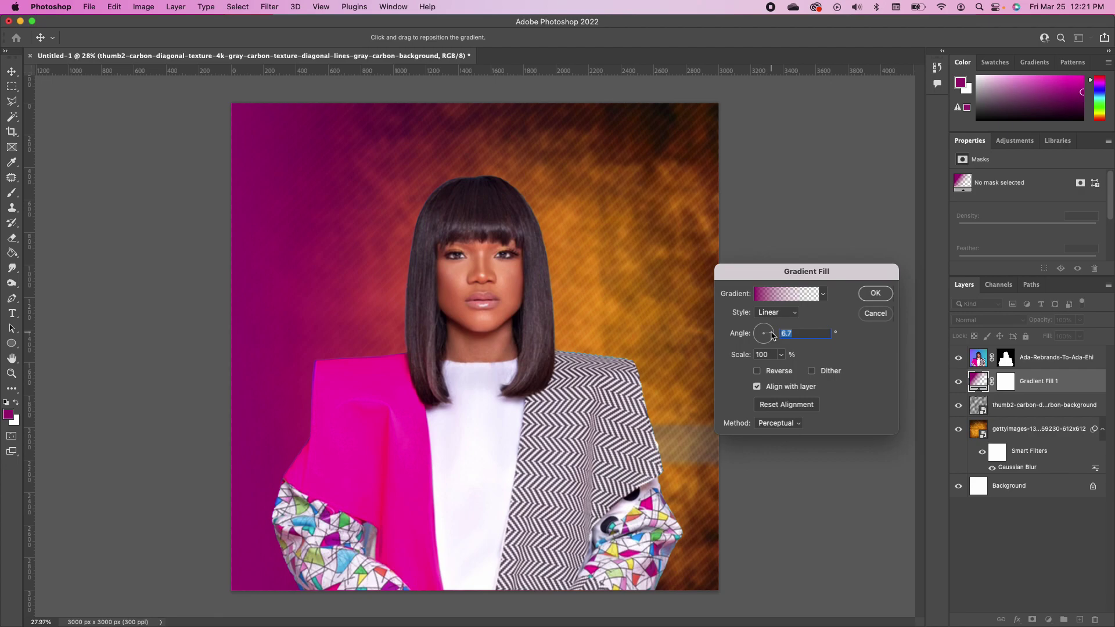
pyautogui.click(790, 295)
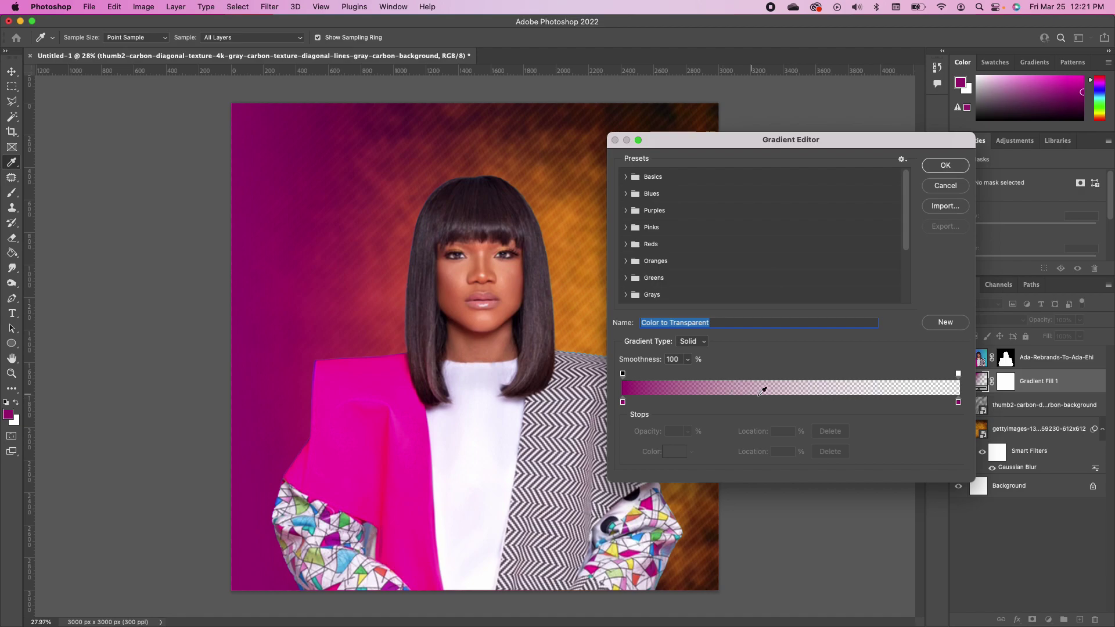
pyautogui.click(958, 403)
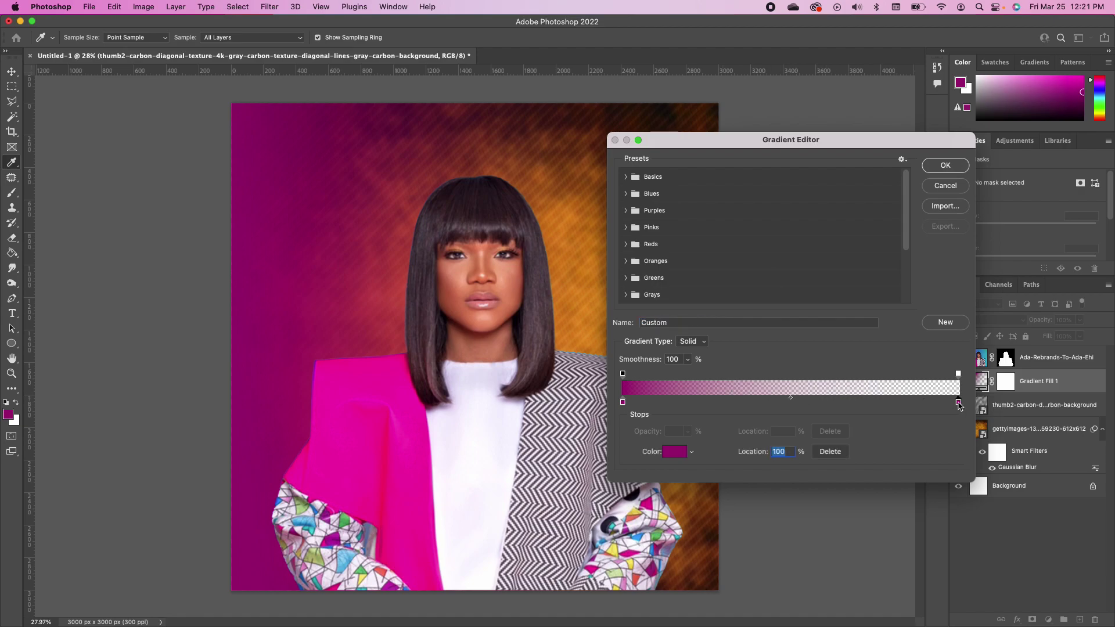
pyautogui.click(677, 451)
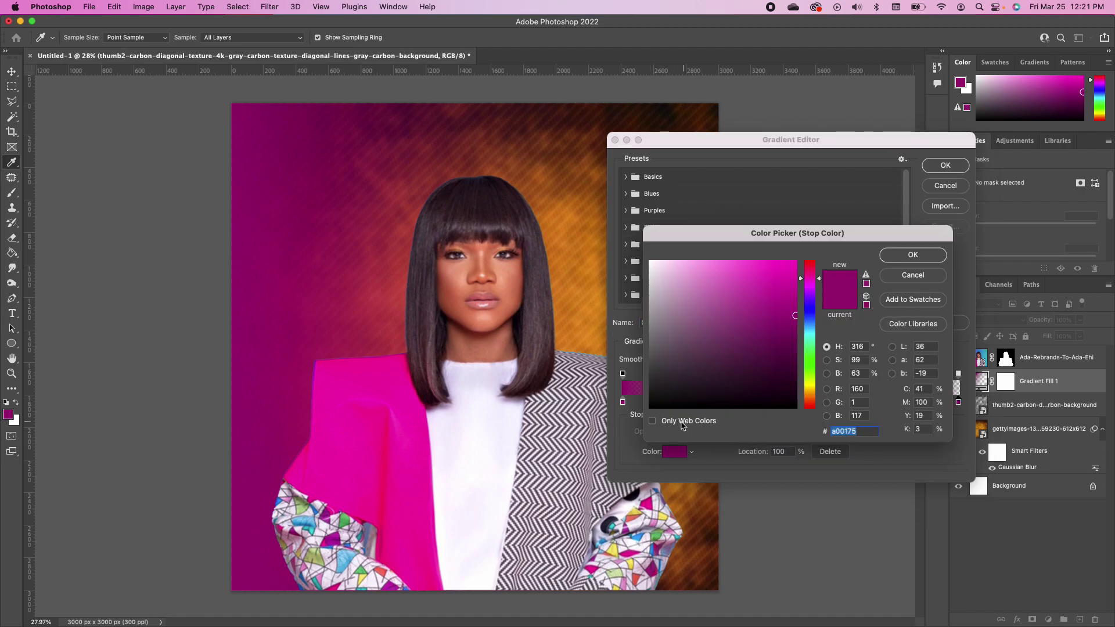
pyautogui.click(739, 405)
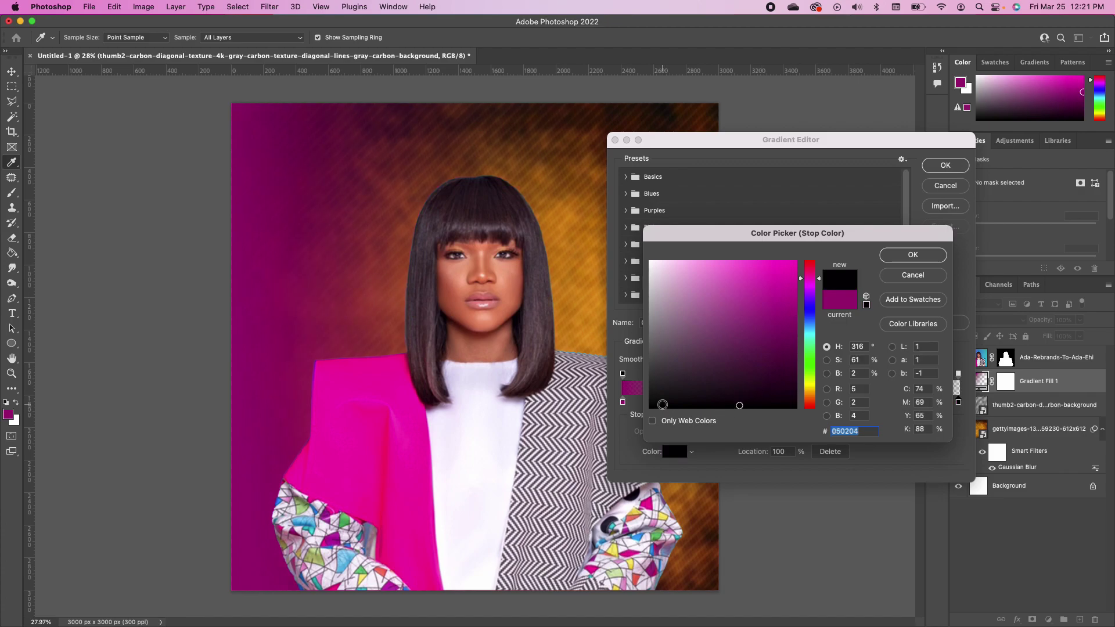
pyautogui.click(899, 256)
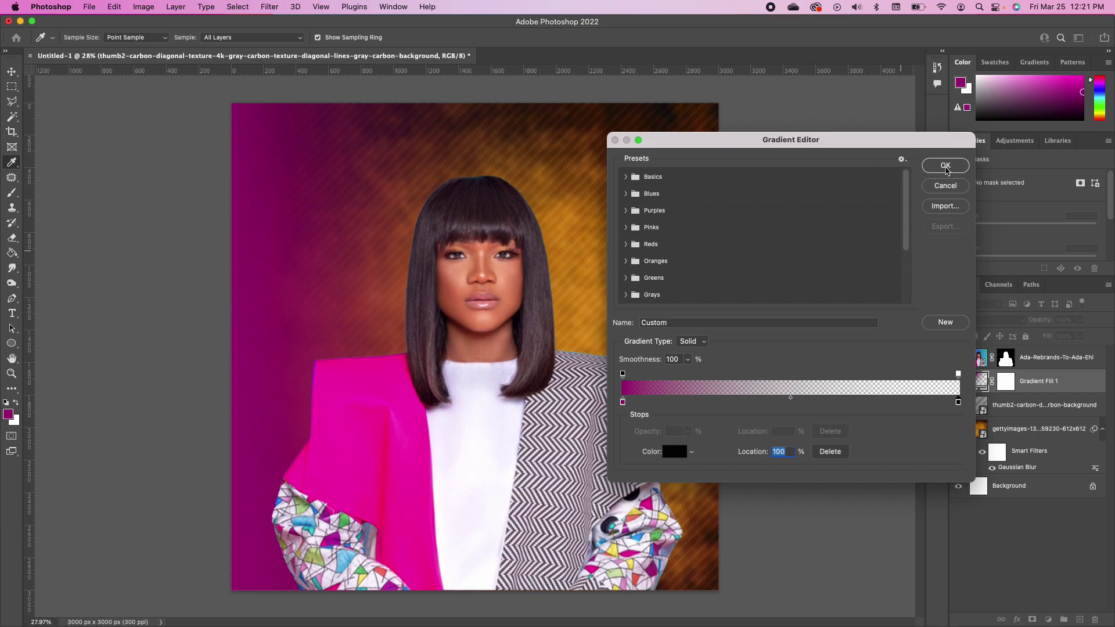
pyautogui.click(946, 166)
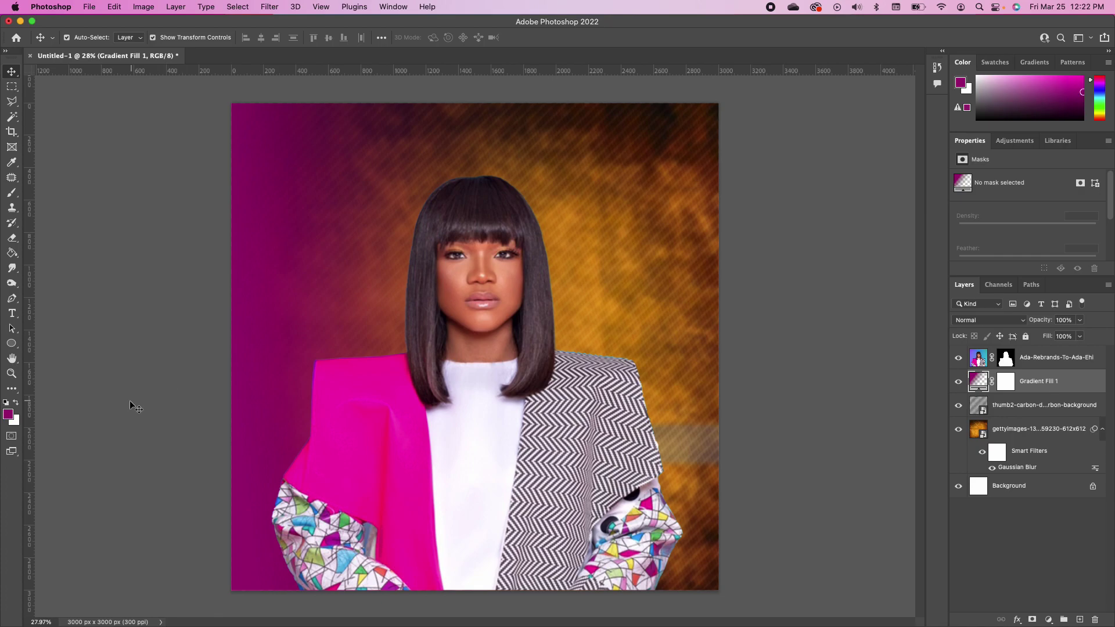
# Step: Type 'Settled' in white Century Gothic Pro Bold near the top of the cover
pyautogui.click(11, 313)
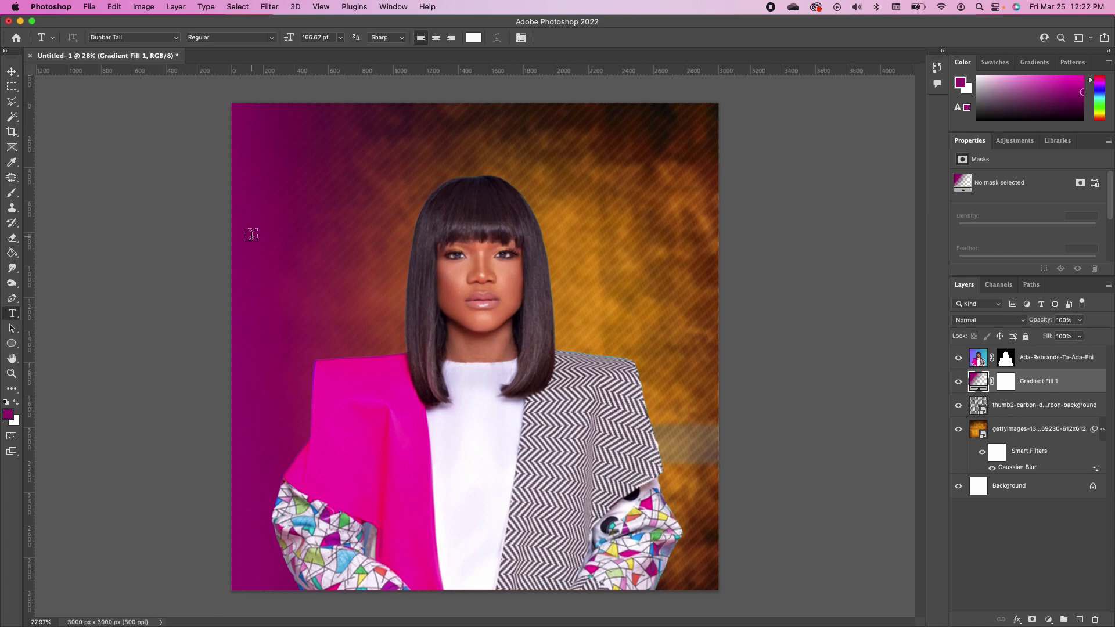
pyautogui.click(18, 405)
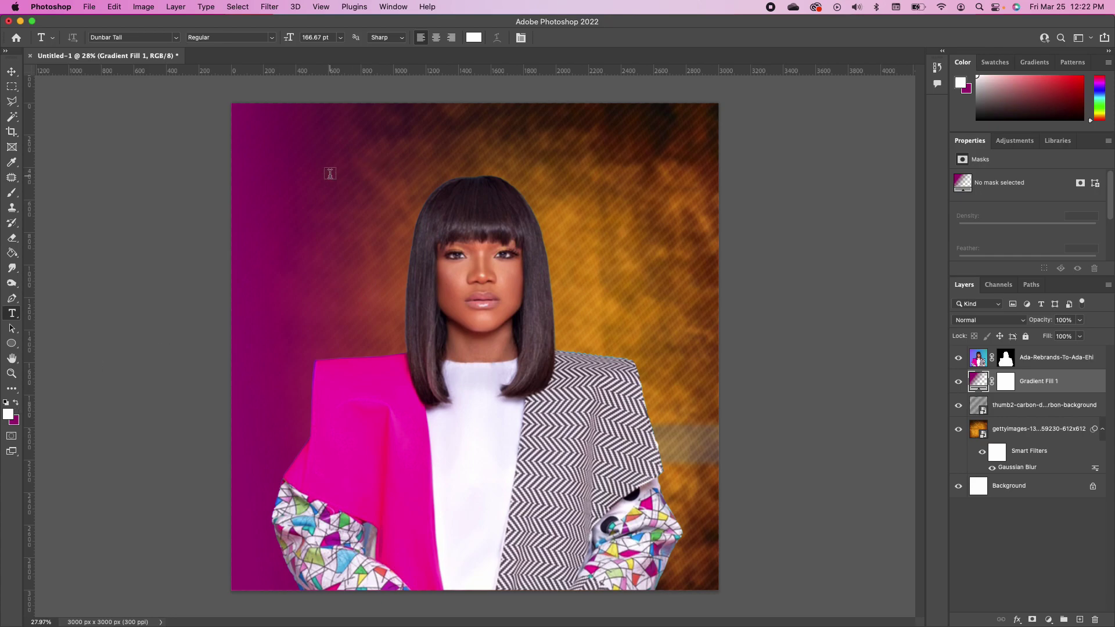
pyautogui.click(175, 37)
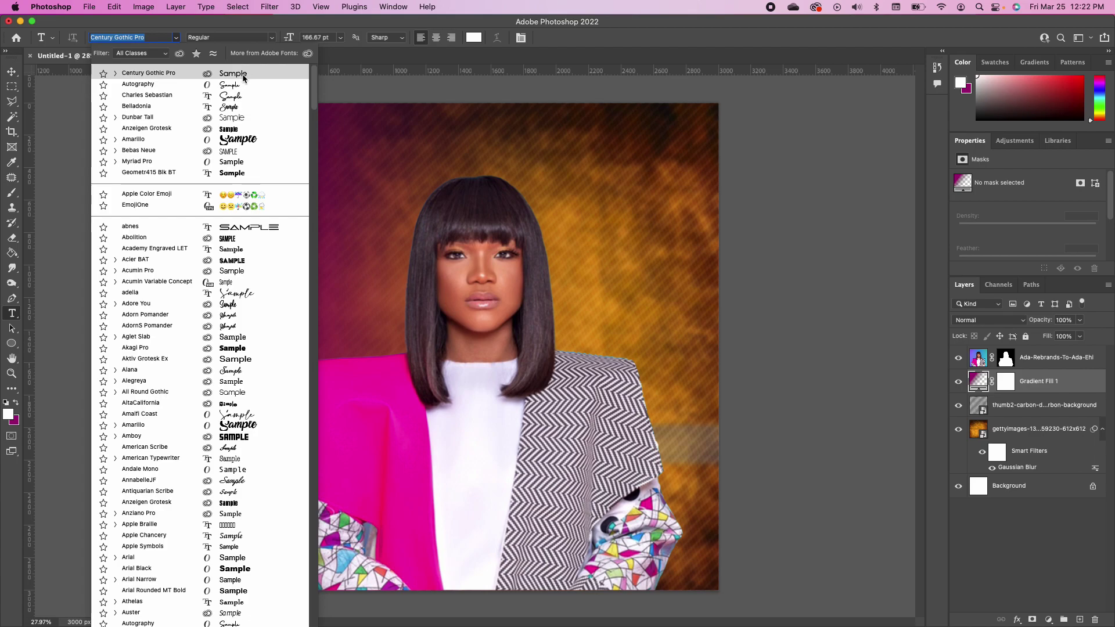
pyautogui.click(243, 77)
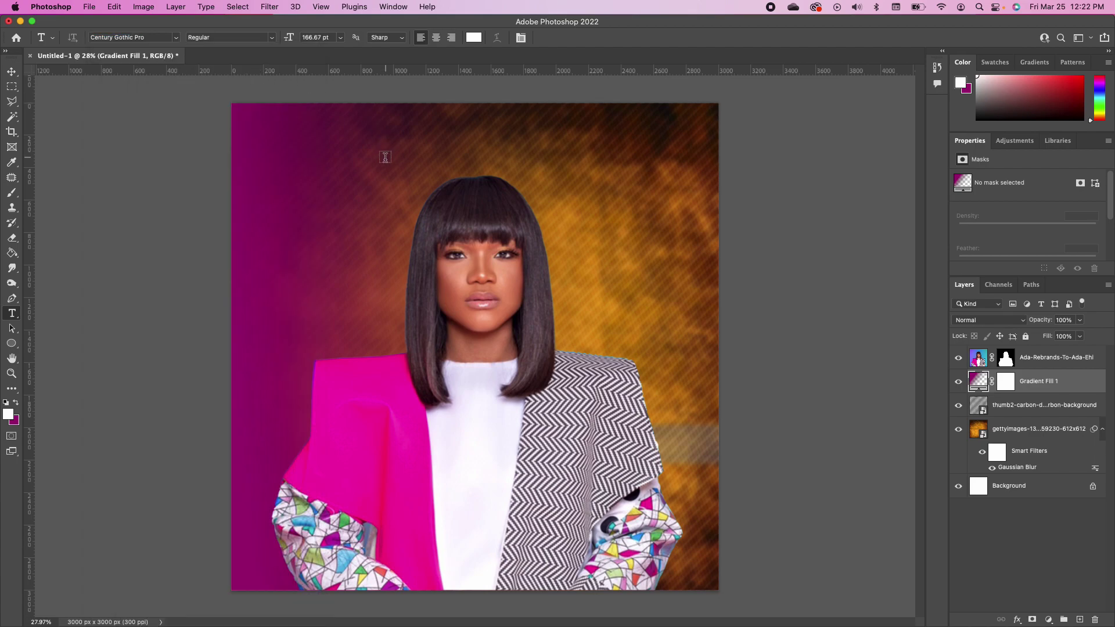
pyautogui.click(316, 178)
pyautogui.write('S')
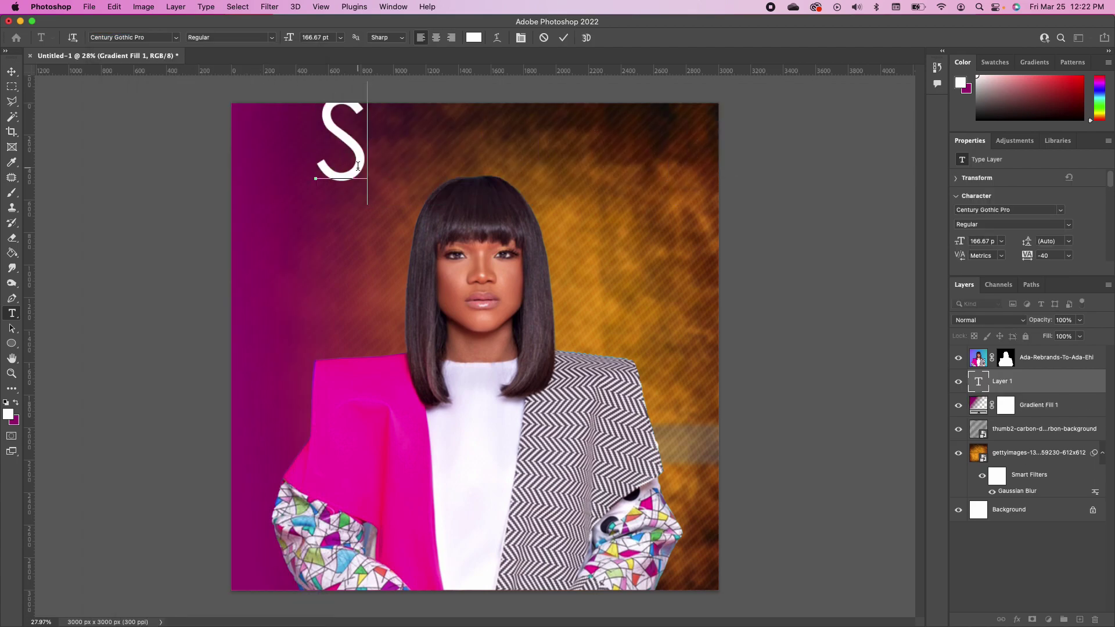
pyautogui.write('ettled')
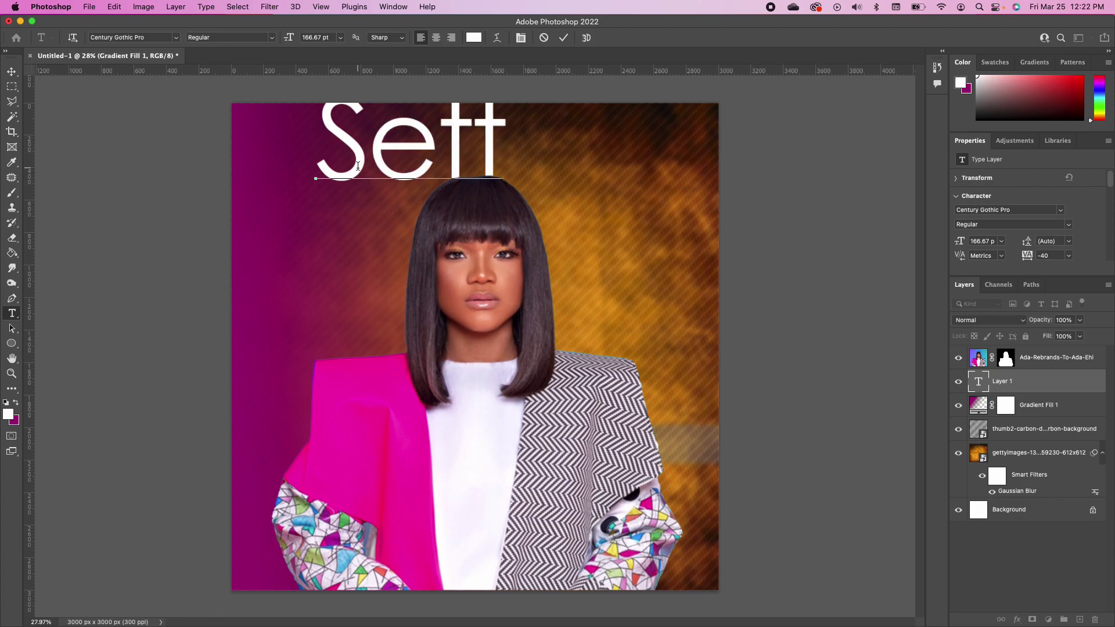
pyautogui.doubleClick(328, 148)
pyautogui.click(270, 38)
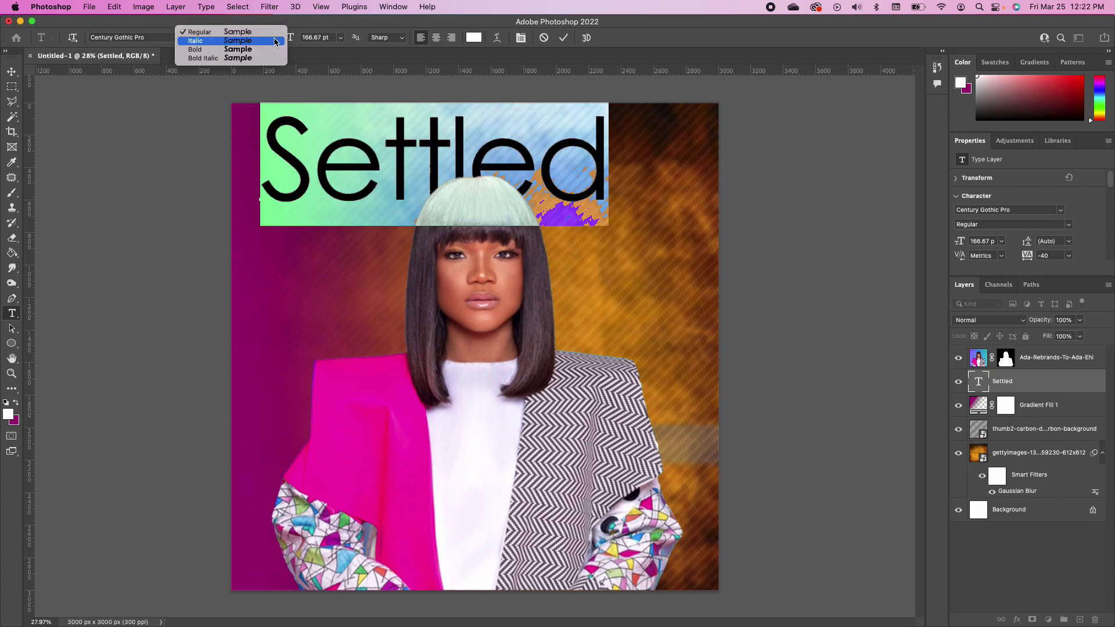
pyautogui.click(217, 53)
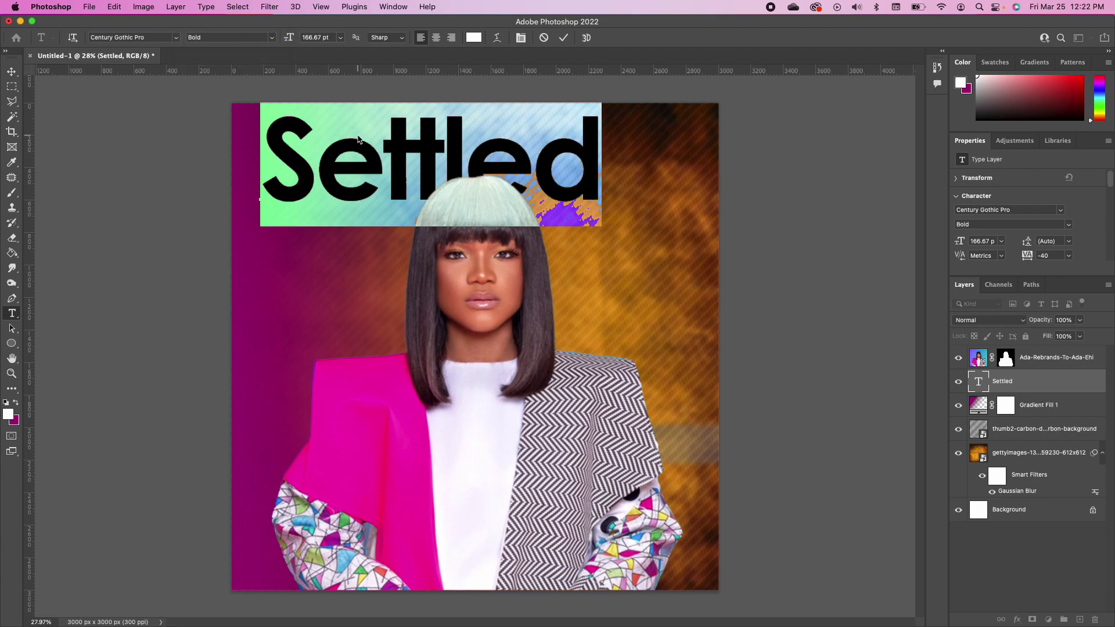
pyautogui.click(11, 72)
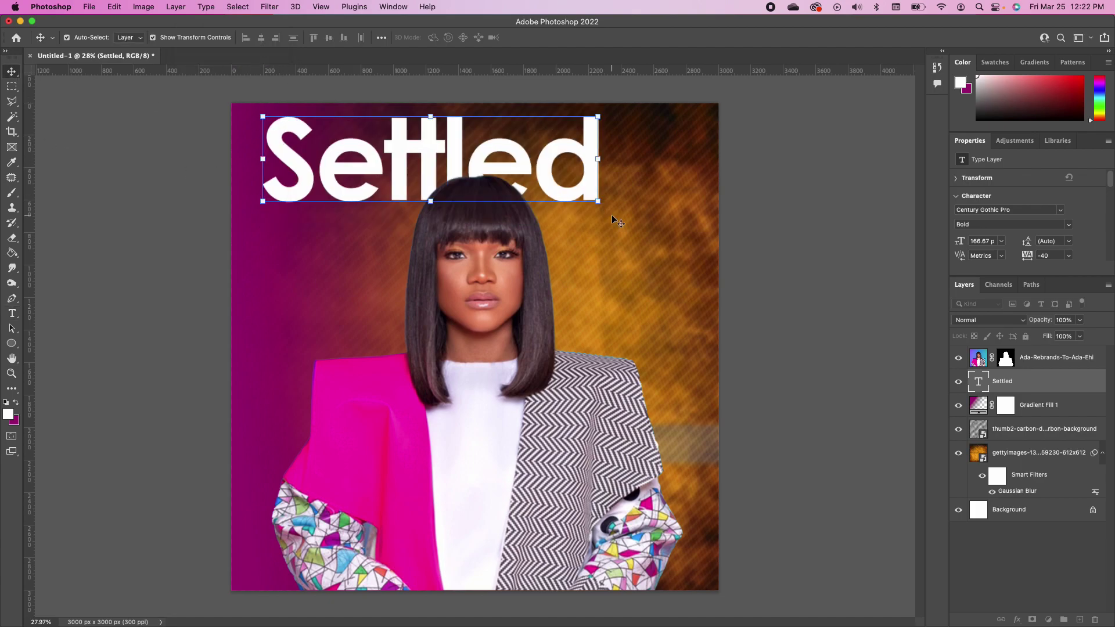
# Step: Enlarge the Settled title to about 227 pt and centre it across the top
pyautogui.moveTo(599, 203); pyautogui.dragTo(704, 270)
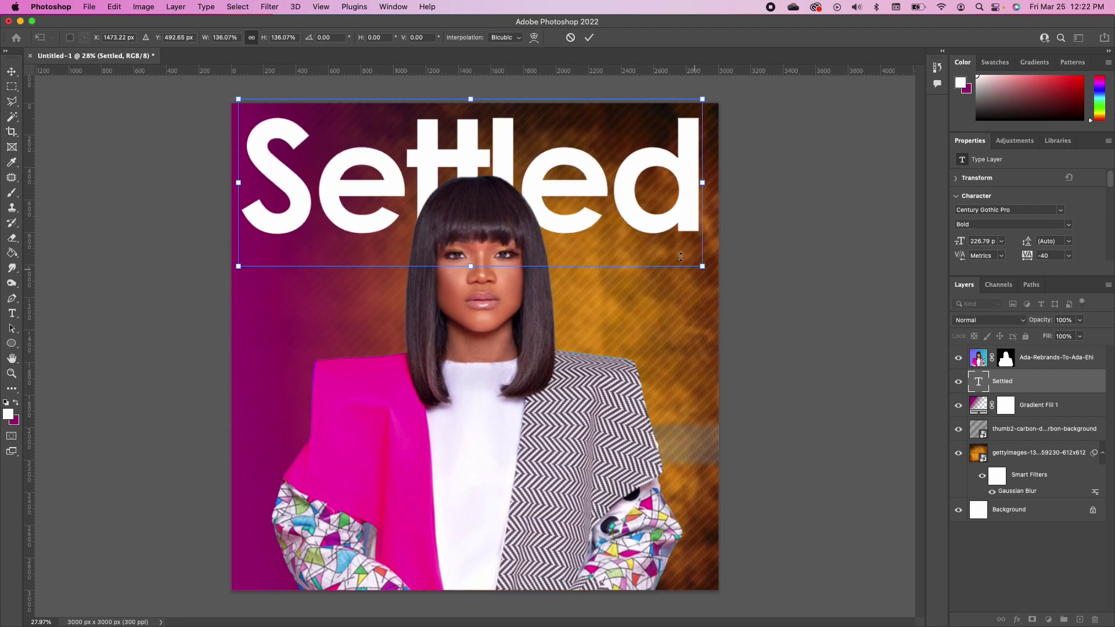
pyautogui.moveTo(668, 223); pyautogui.dragTo(678, 219)
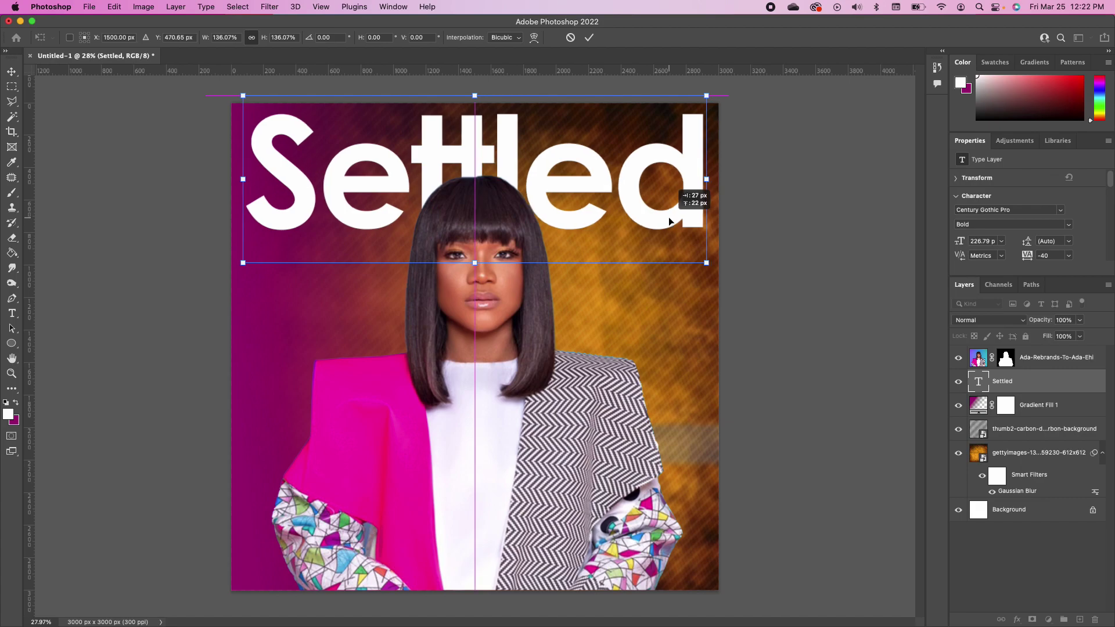
pyautogui.press('Return')
pyautogui.press('super+Tab')
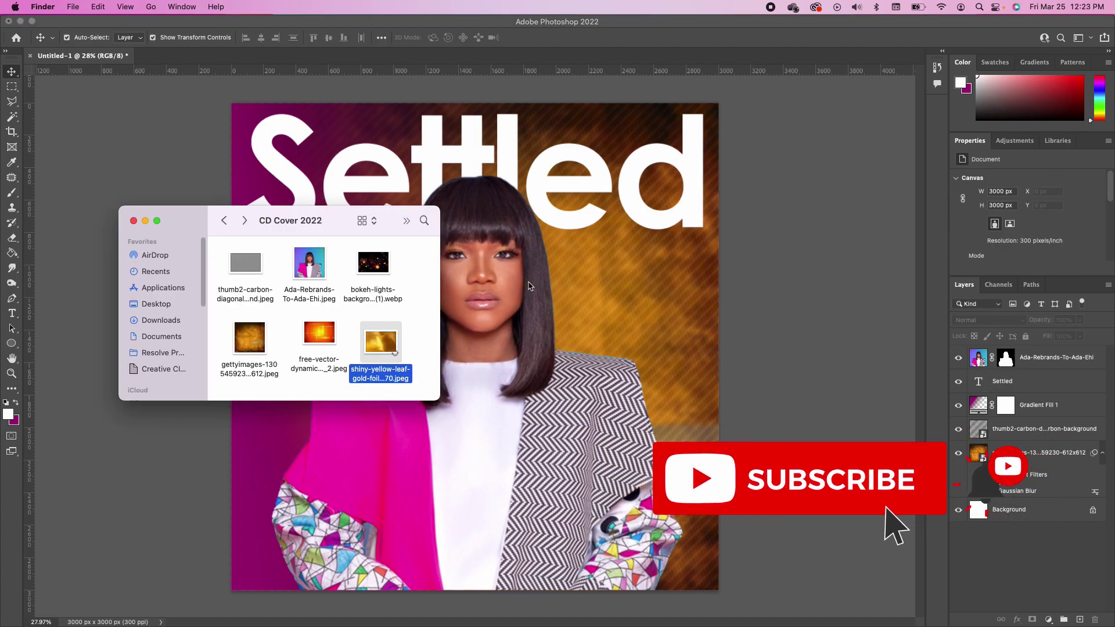
# Step: Place the gold foil across the top, move it below the portrait, and clip it to Settled
pyautogui.moveTo(380, 342); pyautogui.dragTo(411, 175)
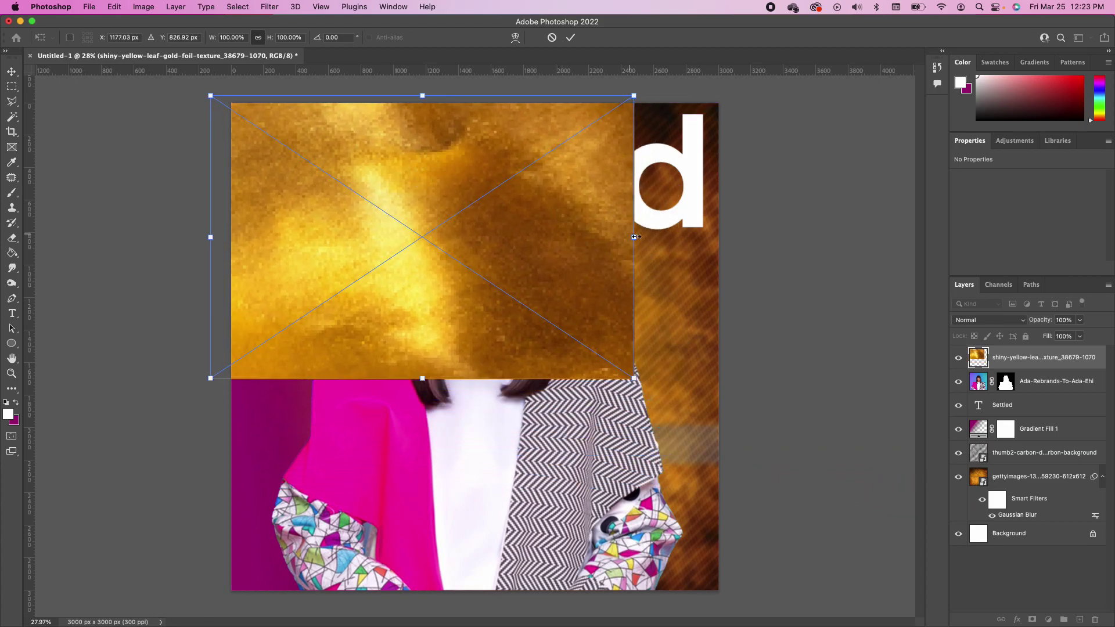
pyautogui.moveTo(633, 238); pyautogui.dragTo(734, 238)
pyautogui.moveTo(667, 268); pyautogui.dragTo(660, 227)
pyautogui.press('Return')
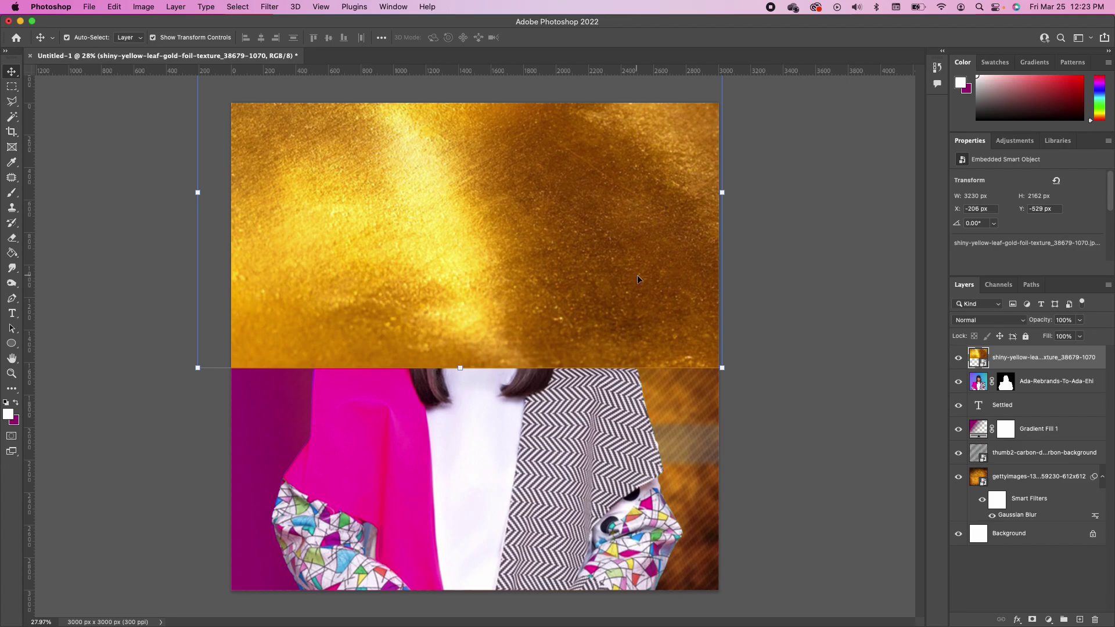
pyautogui.moveTo(1026, 354); pyautogui.dragTo(1026, 395)
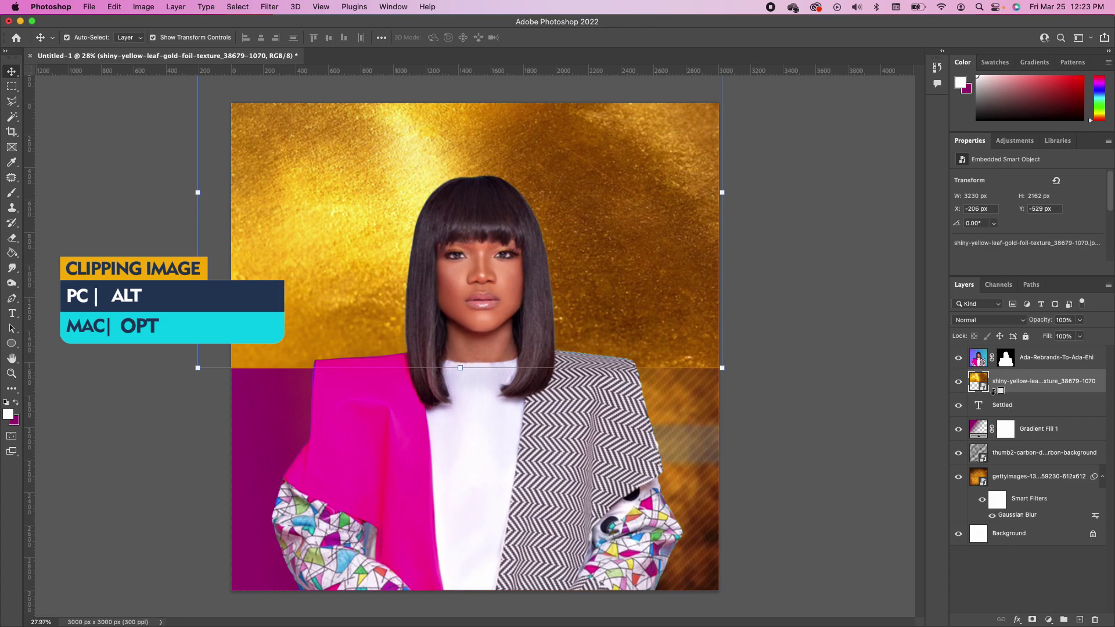
pyautogui.keyDown('alt'); pyautogui.click(994, 389); pyautogui.keyUp('alt')
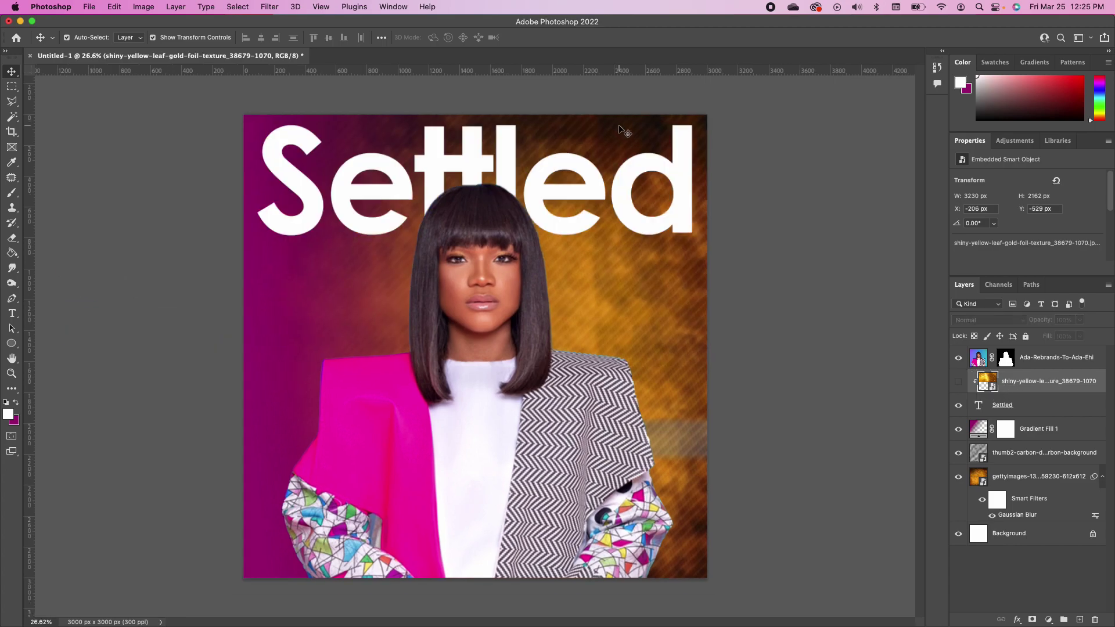
# Step: Change the Settled title font to Dunbar Tall and show the gold foil inside its letters
pyautogui.doubleClick(645, 167)
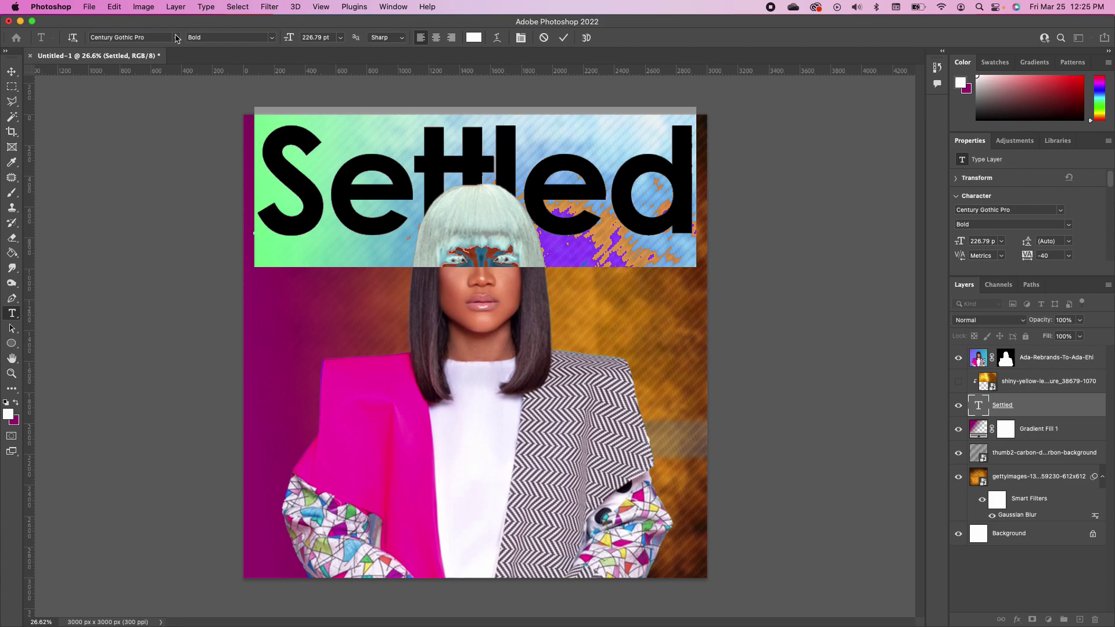
pyautogui.click(176, 37)
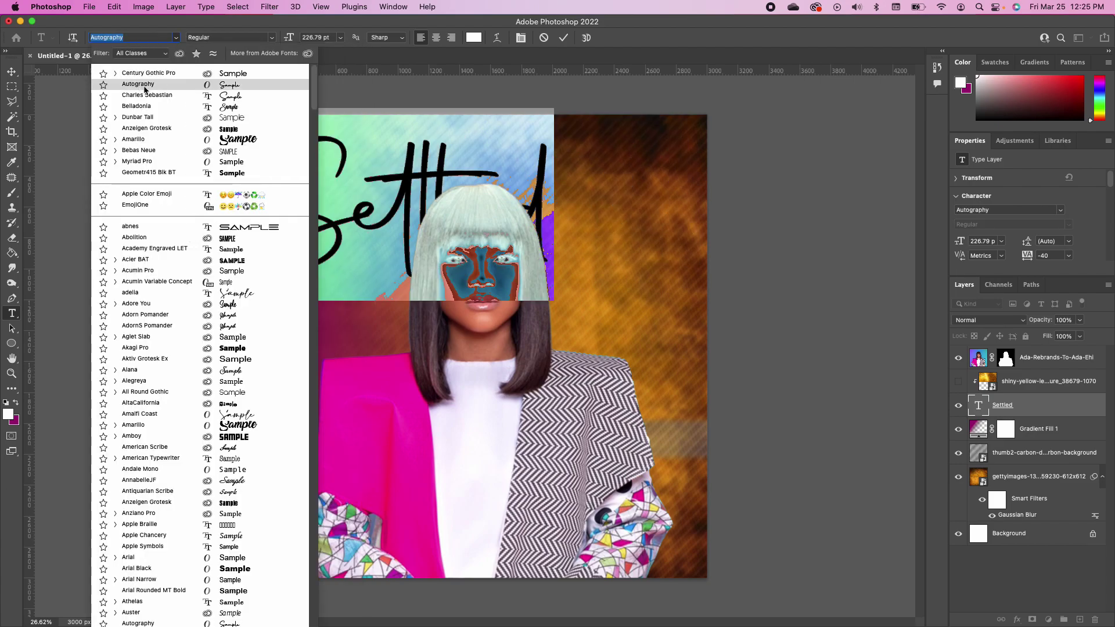
pyautogui.click(152, 120)
pyautogui.press('Escape')
pyautogui.press('v')
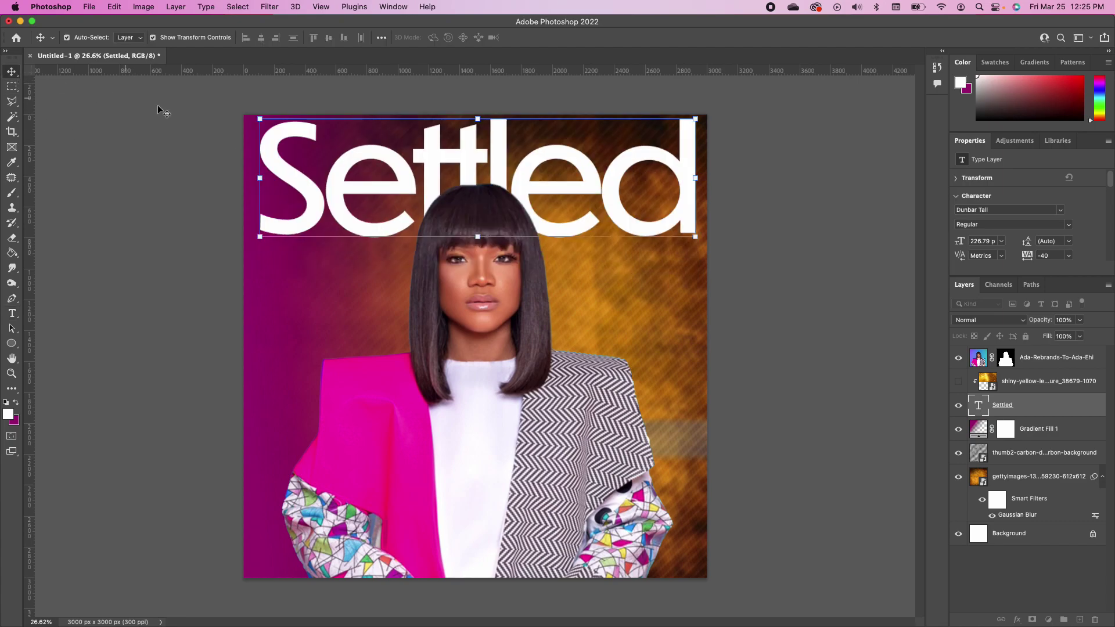
pyautogui.click(958, 381)
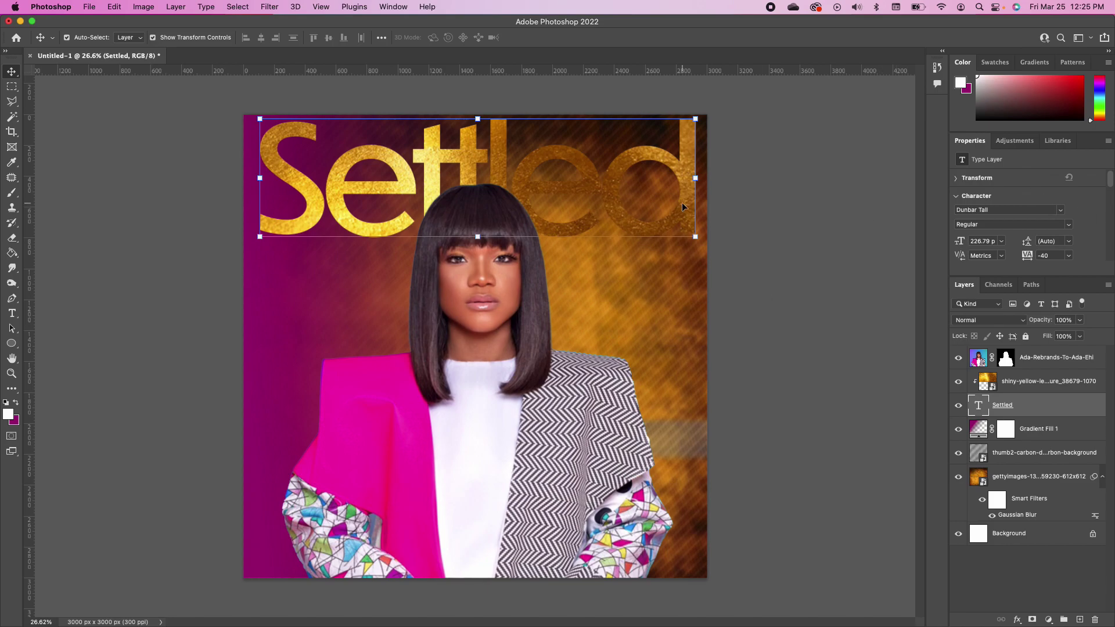
# Step: Add a 2 px drop shadow to the Settled title
pyautogui.doubleClick(1079, 405)
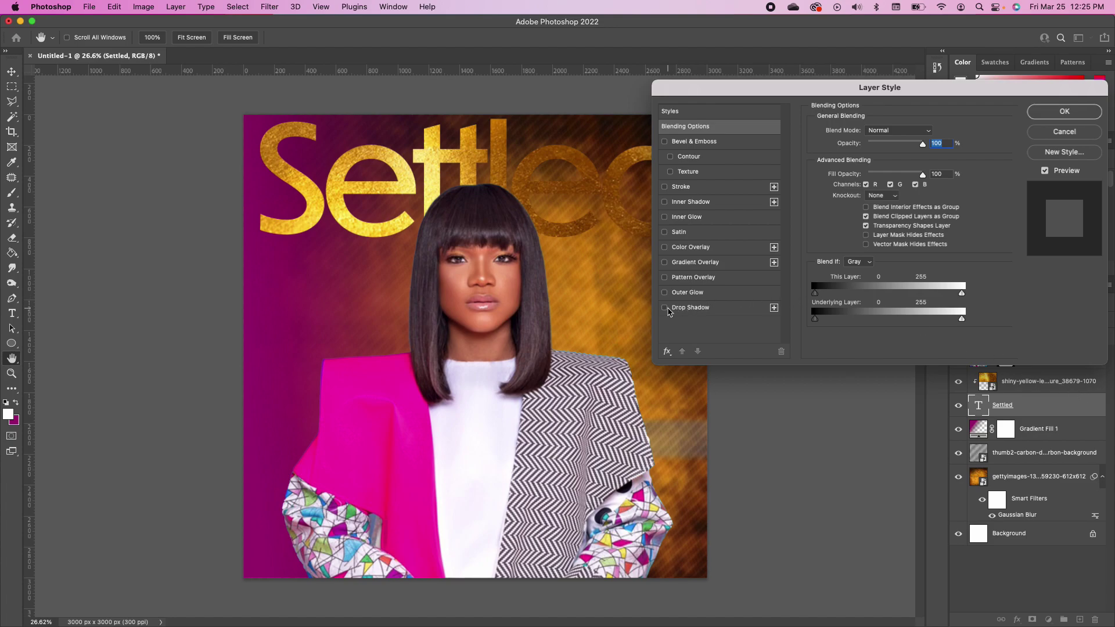
pyautogui.click(665, 307)
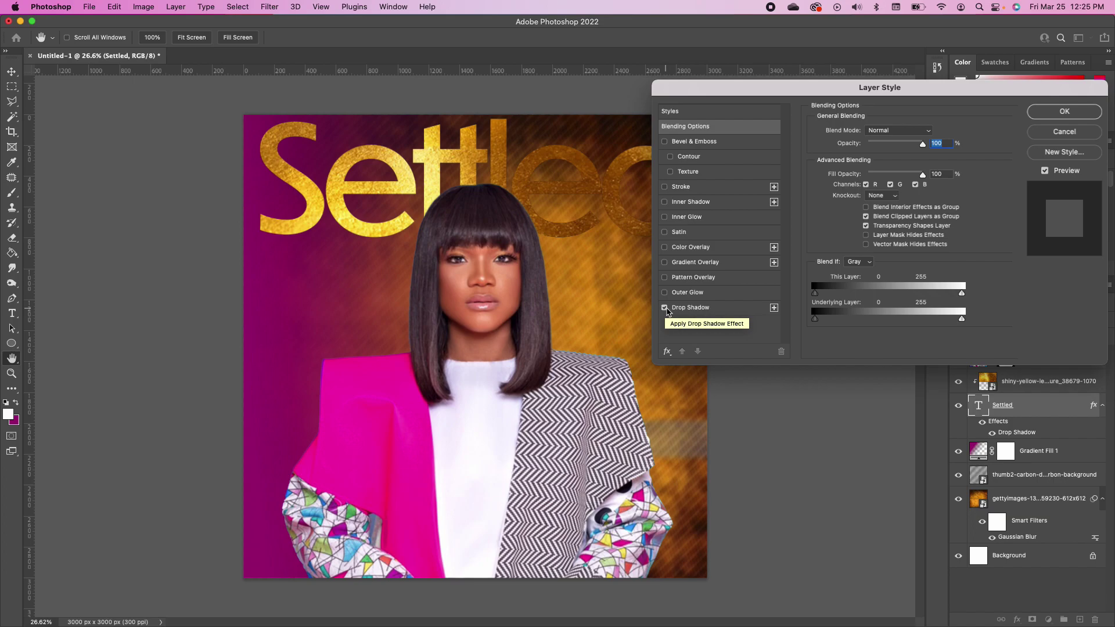
pyautogui.click(736, 312)
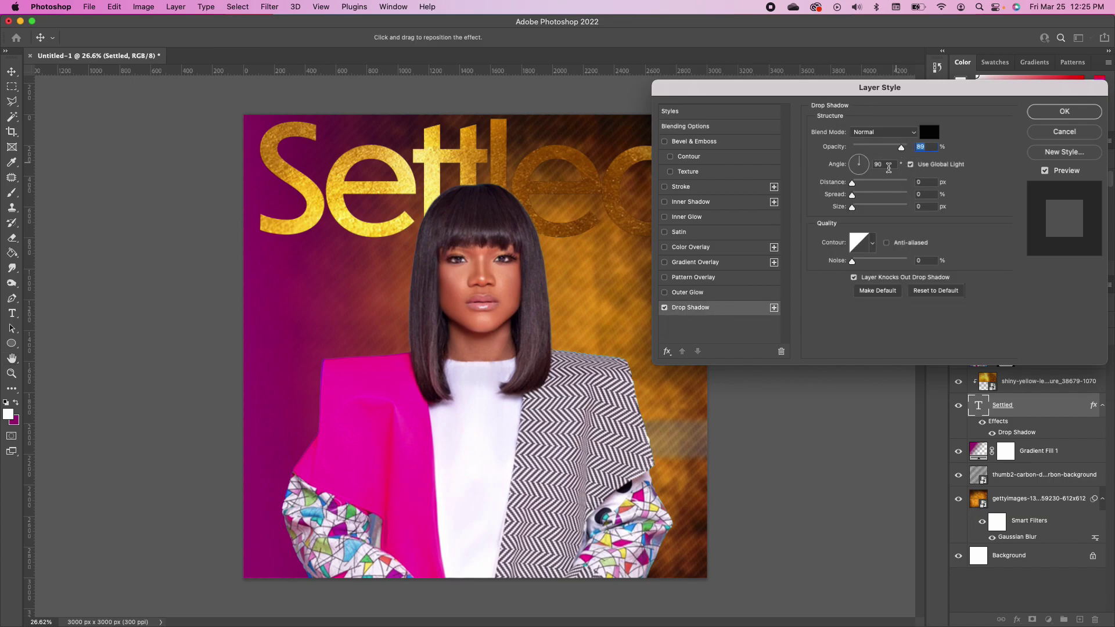
pyautogui.moveTo(852, 207); pyautogui.dragTo(855, 184)
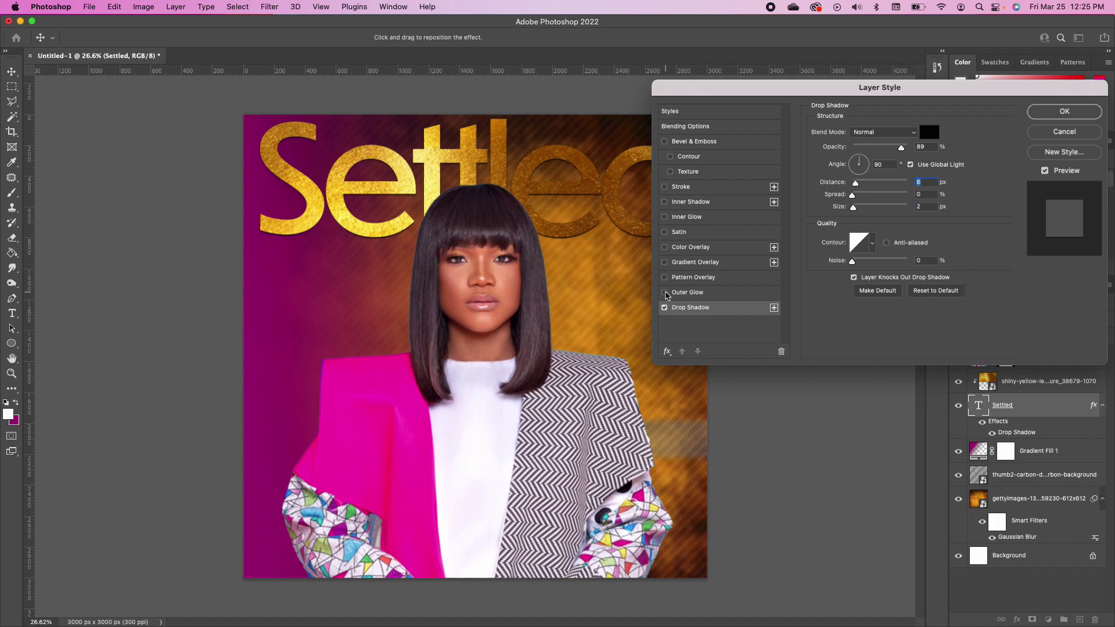
# Step: Add a white outer glow with 27% opacity, 60% spread and 43 px size
pyautogui.click(665, 293)
pyautogui.click(740, 295)
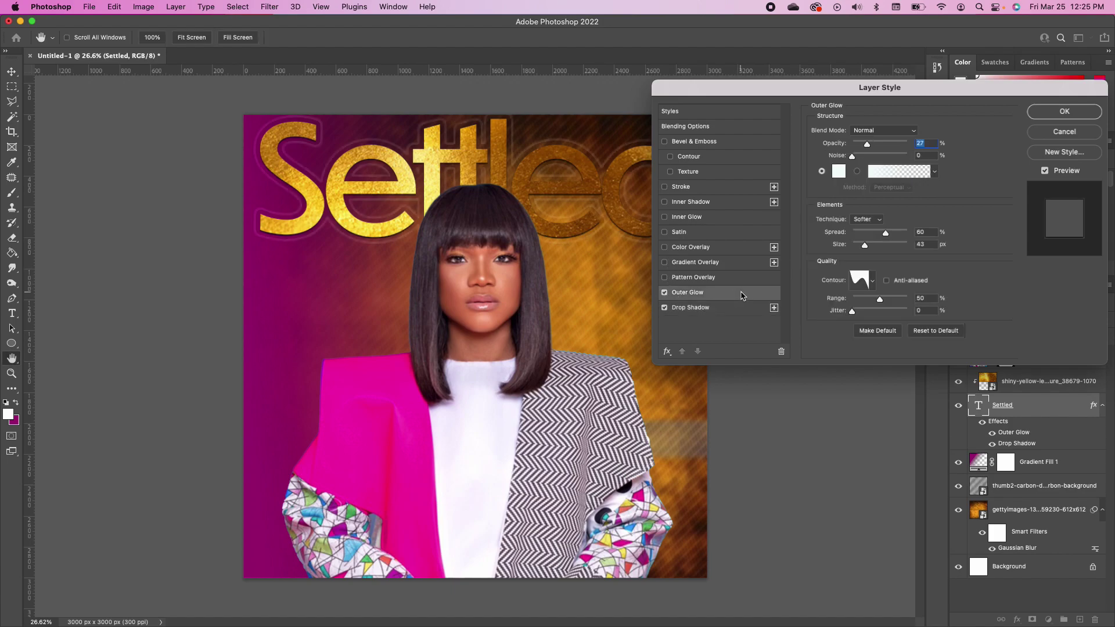
pyautogui.moveTo(757, 95); pyautogui.dragTo(781, 94)
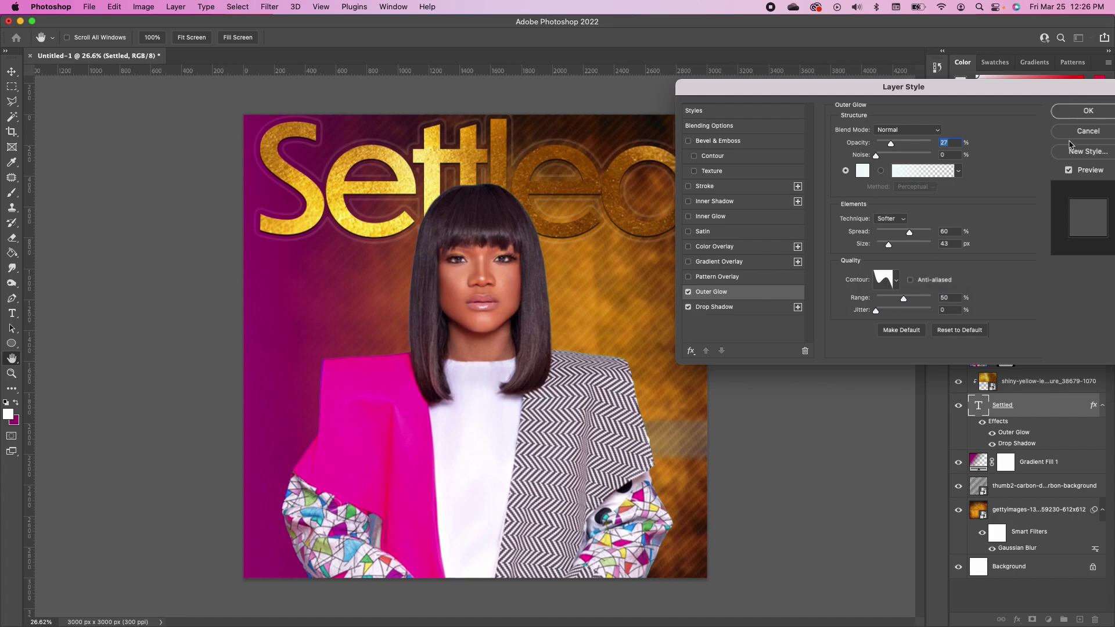
pyautogui.click(1084, 112)
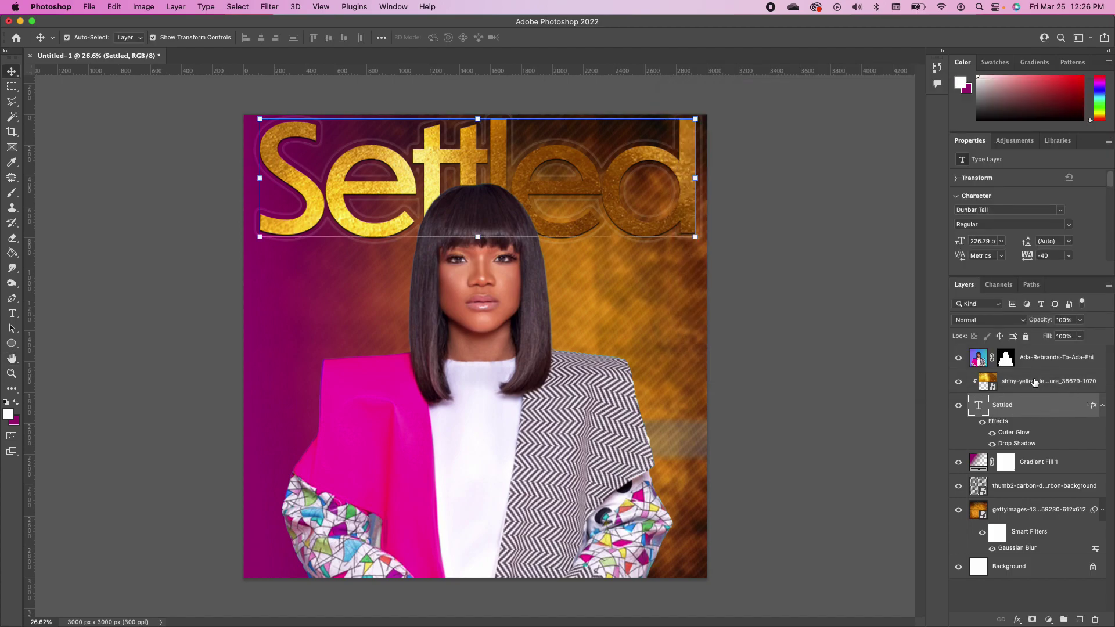
# Step: Mask the gold foil off Settled's right-hand letters with a black brush, then open the title's layer styles
pyautogui.click(1035, 383)
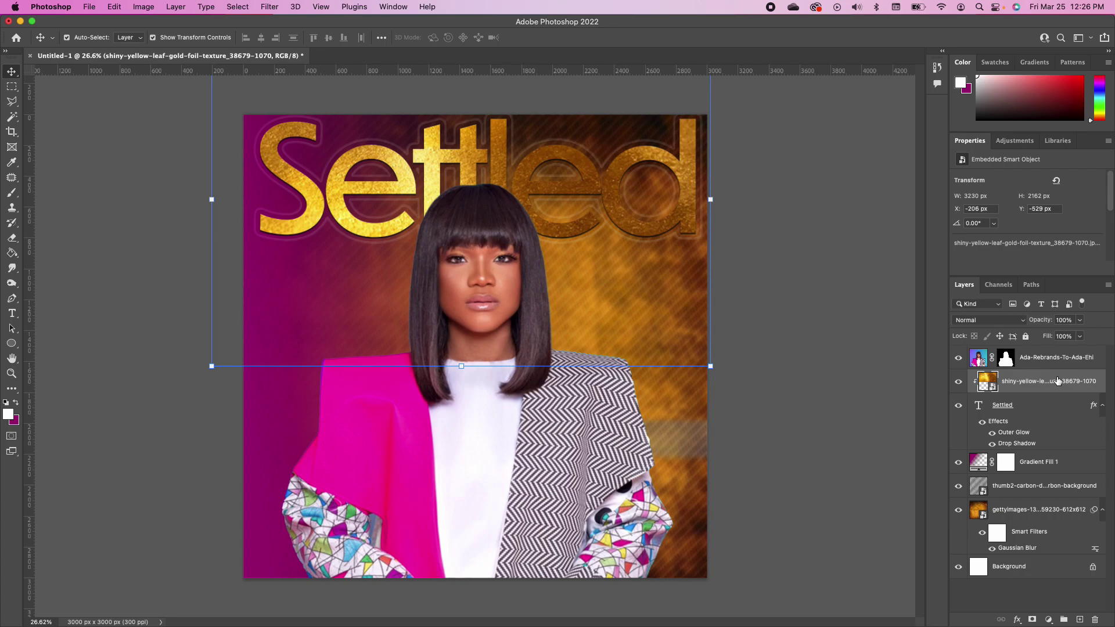
pyautogui.click(1033, 621)
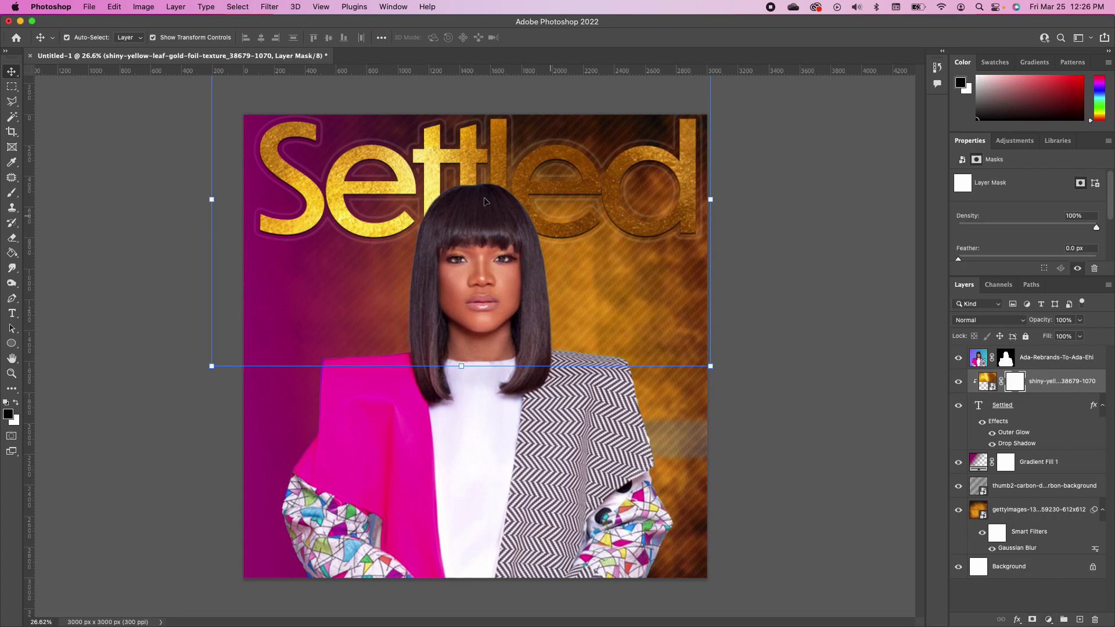
pyautogui.click(12, 192)
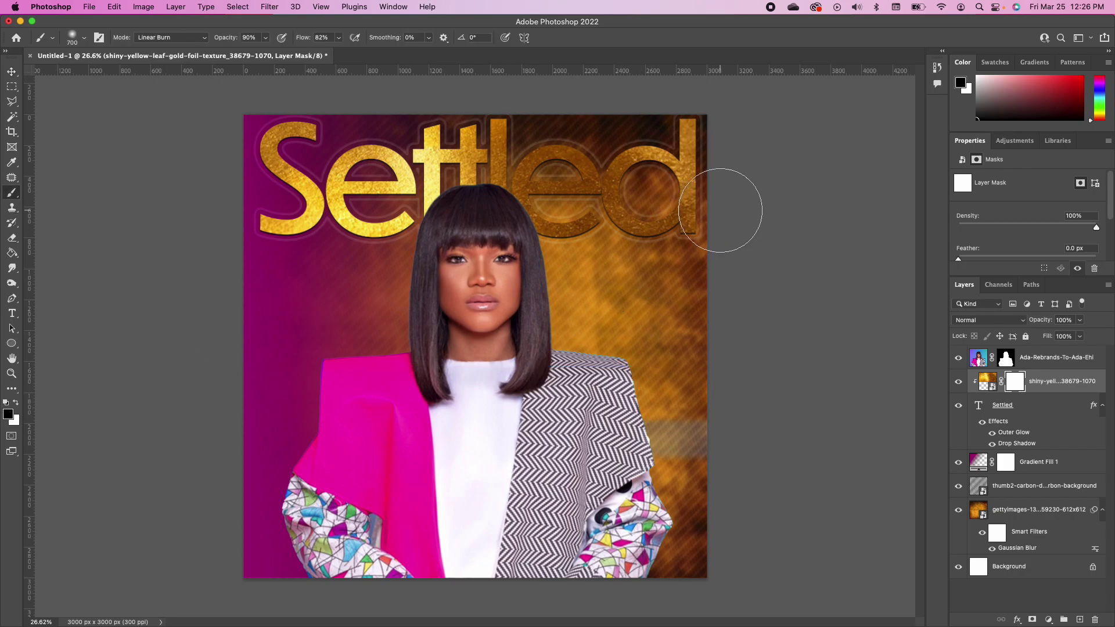
pyautogui.press(']')
pyautogui.press(']')
pyautogui.press(']')
pyautogui.press(']')
pyautogui.moveTo(727, 169)
pyautogui.mouseDown()
pyautogui.moveTo(715, 156)
pyautogui.moveTo(607, 141)
pyautogui.moveTo(616, 139)
pyautogui.moveTo(525, 147)
pyautogui.moveTo(633, 244)
pyautogui.moveTo(645, 174)
pyautogui.mouseUp()
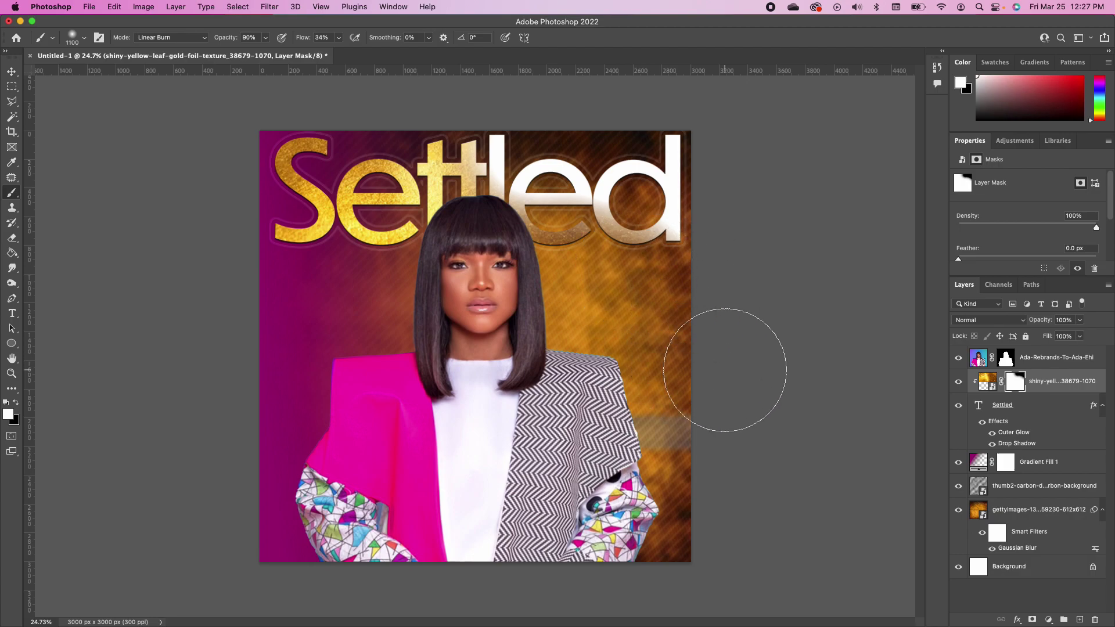
pyautogui.click(1066, 380)
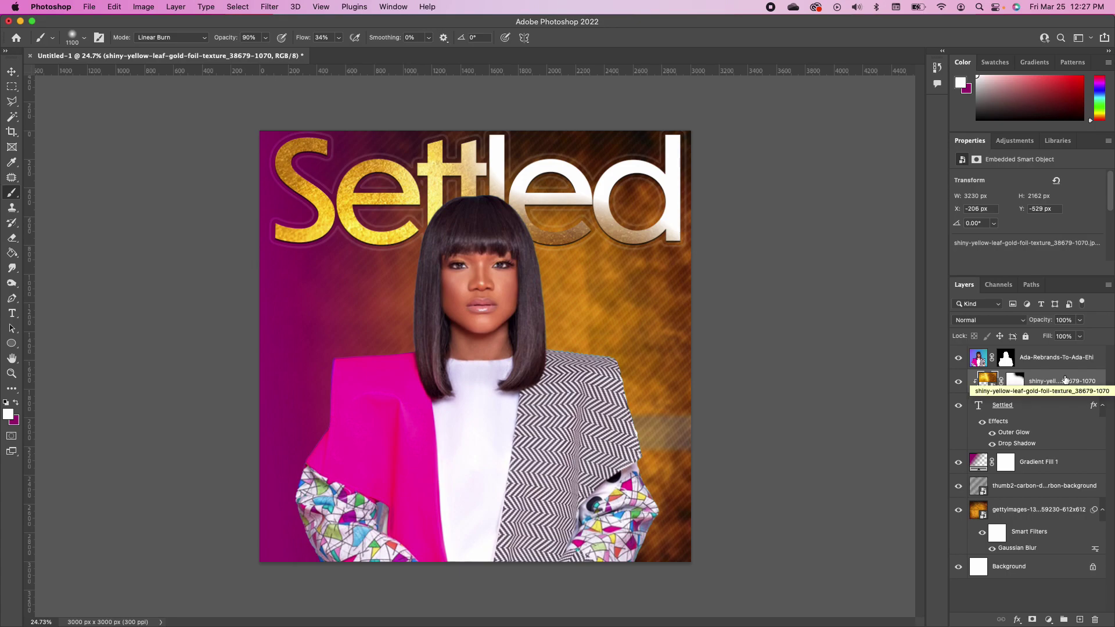
pyautogui.doubleClick(1046, 405)
# Step: Give the Settled title a Smooth Inner Bevel & Emboss at 100% depth and 5 px size
pyautogui.click(526, 175)
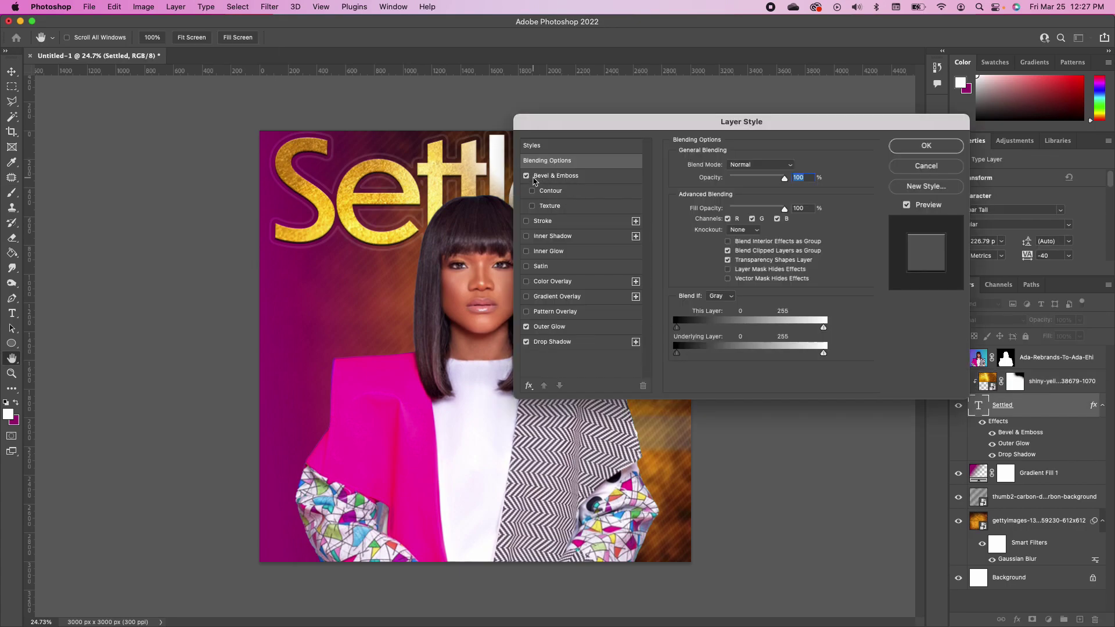
pyautogui.click(604, 183)
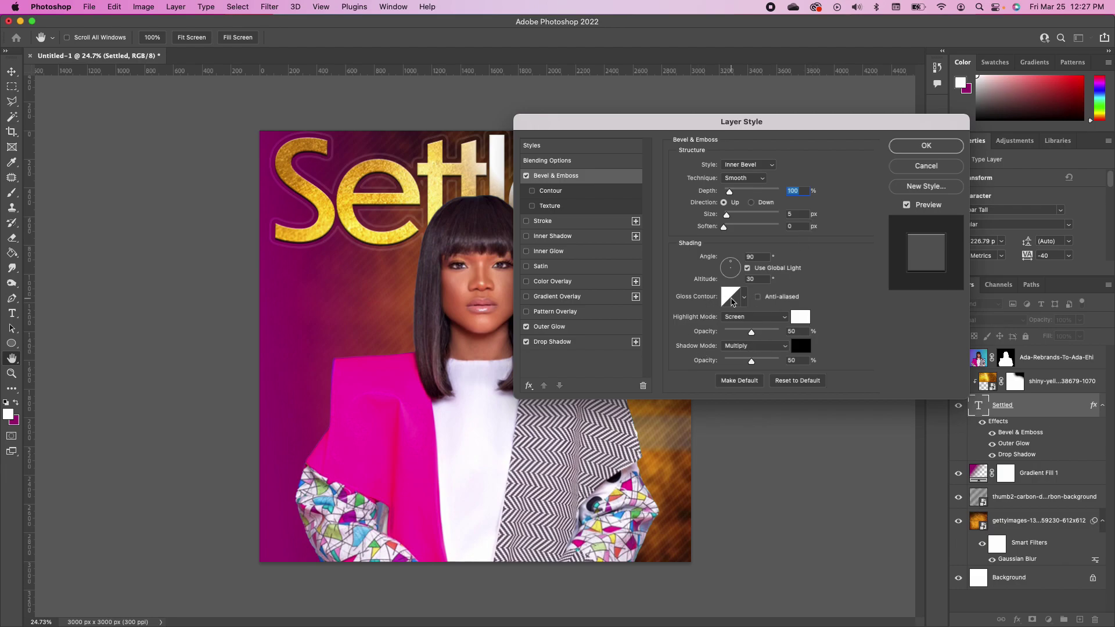
pyautogui.click(926, 146)
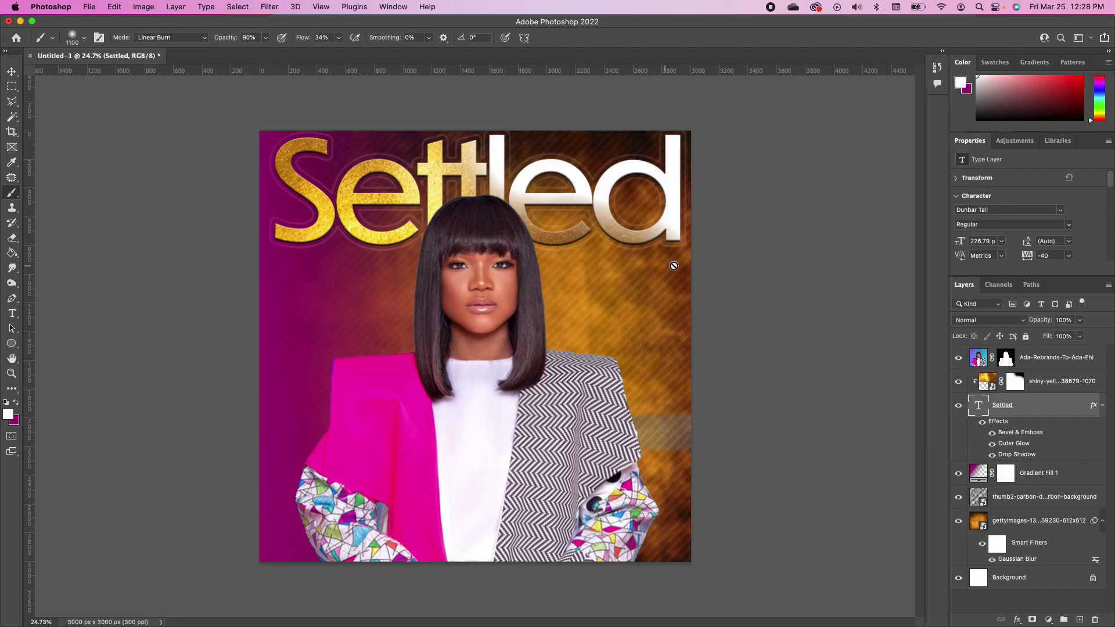
# Step: Place the orange light-streak image on the cover, scaled to about 190% to cover it
pyautogui.hotkey('alt', ']')
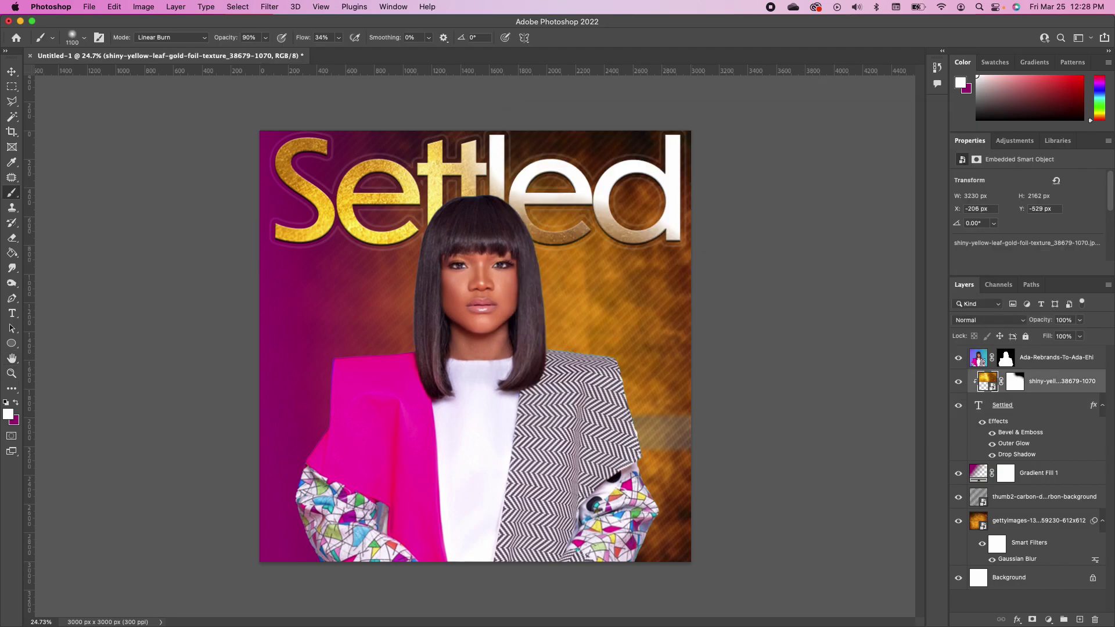
pyautogui.press('super+Tab')
pyautogui.moveTo(309, 336); pyautogui.dragTo(637, 422)
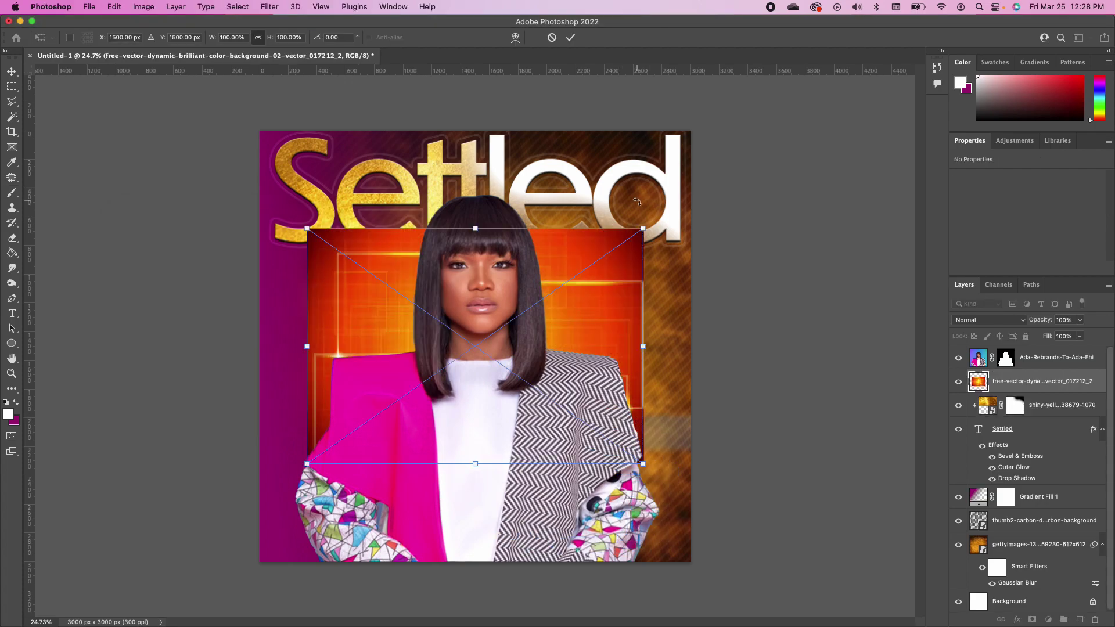
pyautogui.moveTo(645, 226); pyautogui.dragTo(815, 108)
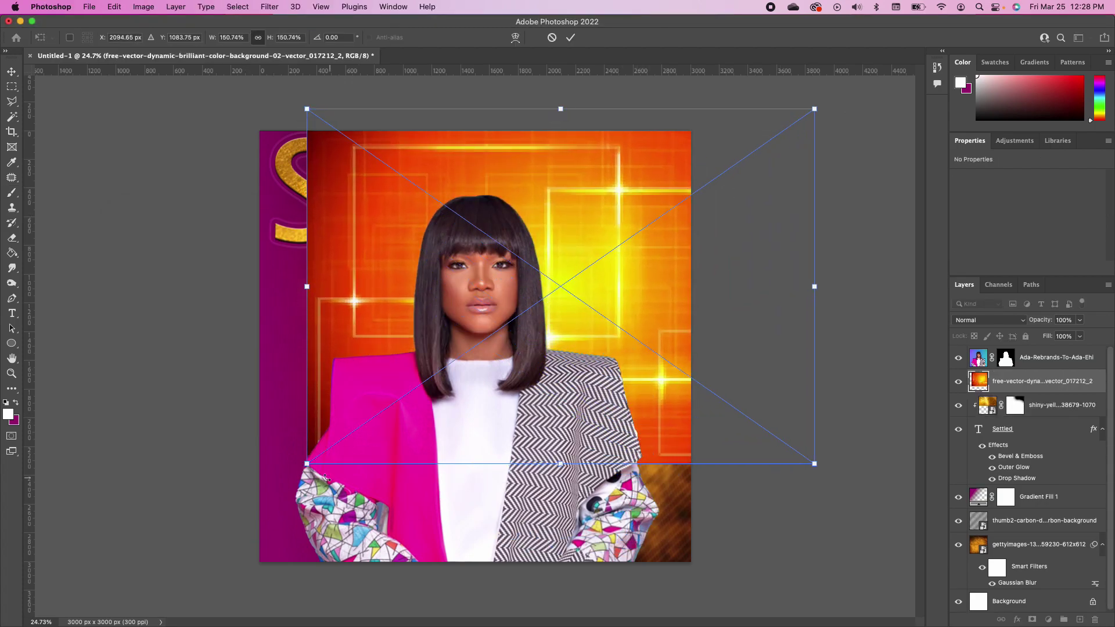
pyautogui.moveTo(307, 464); pyautogui.dragTo(172, 557)
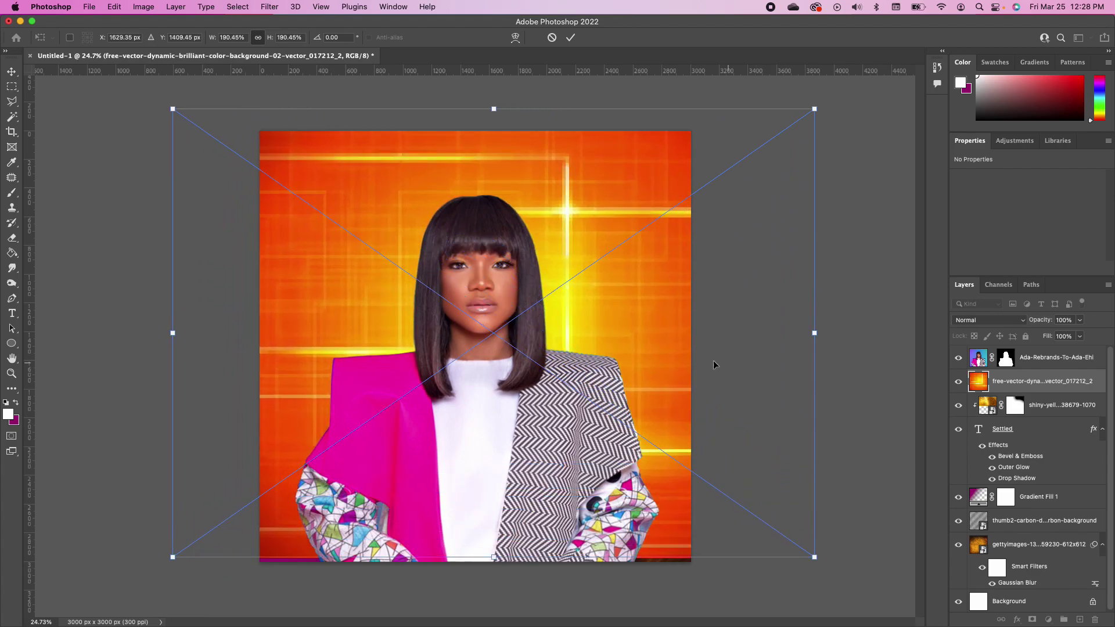
pyautogui.press('Return')
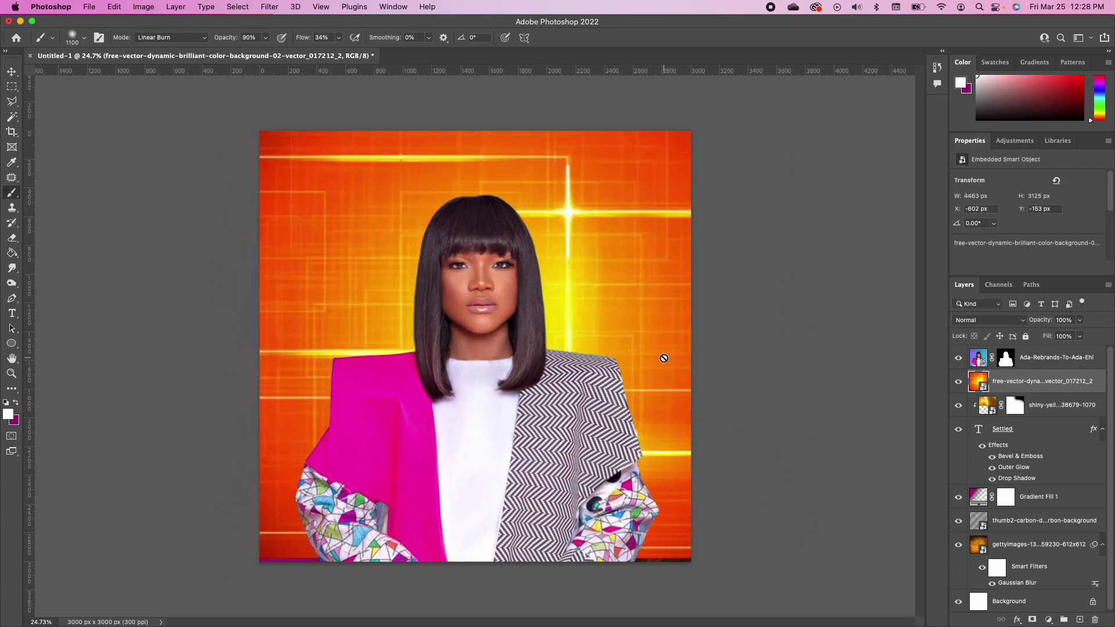
# Step: Move the light-streak layer below the Settled title and set it to Multiply
pyautogui.moveTo(1013, 390); pyautogui.dragTo(1018, 475)
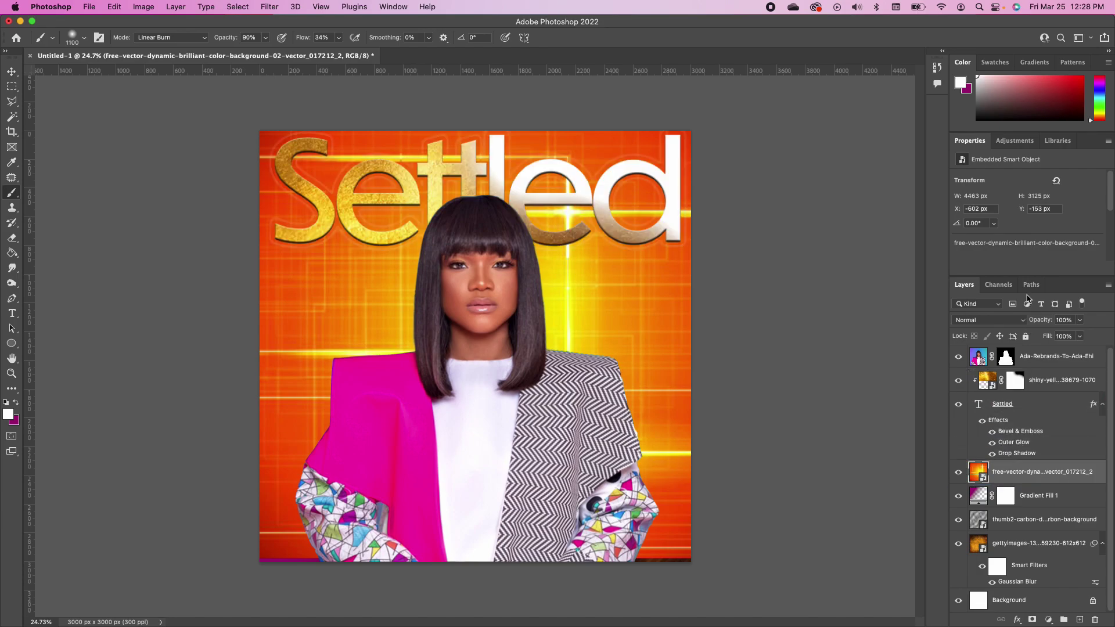
pyautogui.click(988, 320)
pyautogui.click(974, 361)
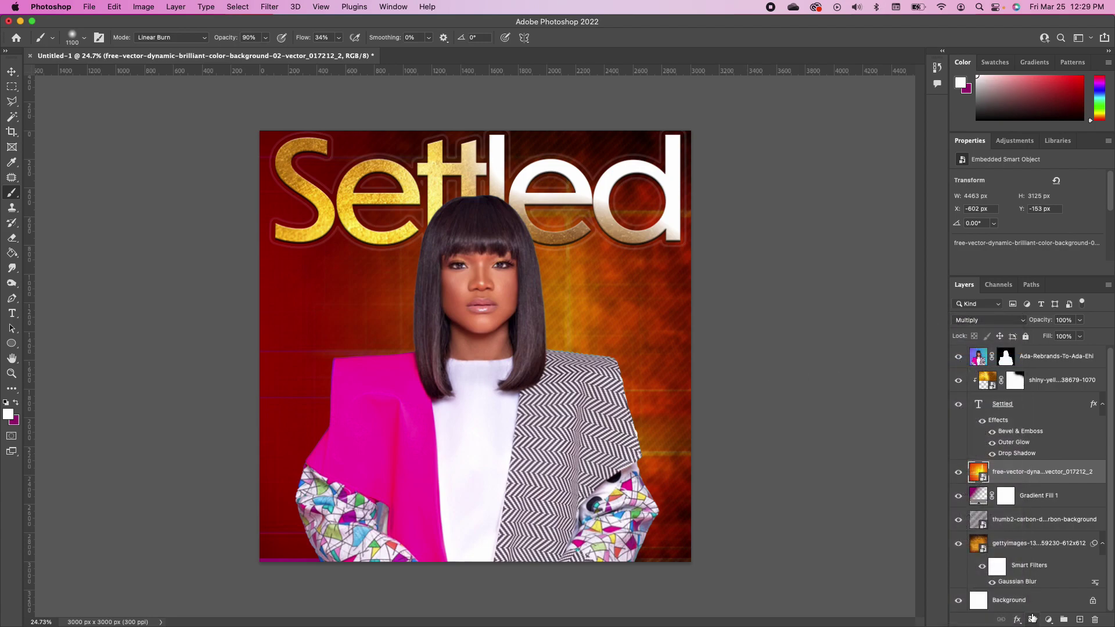
# Step: Mask the light-streak layer and paint black at 68% flow to reveal magenta lower-left
pyautogui.click(1033, 619)
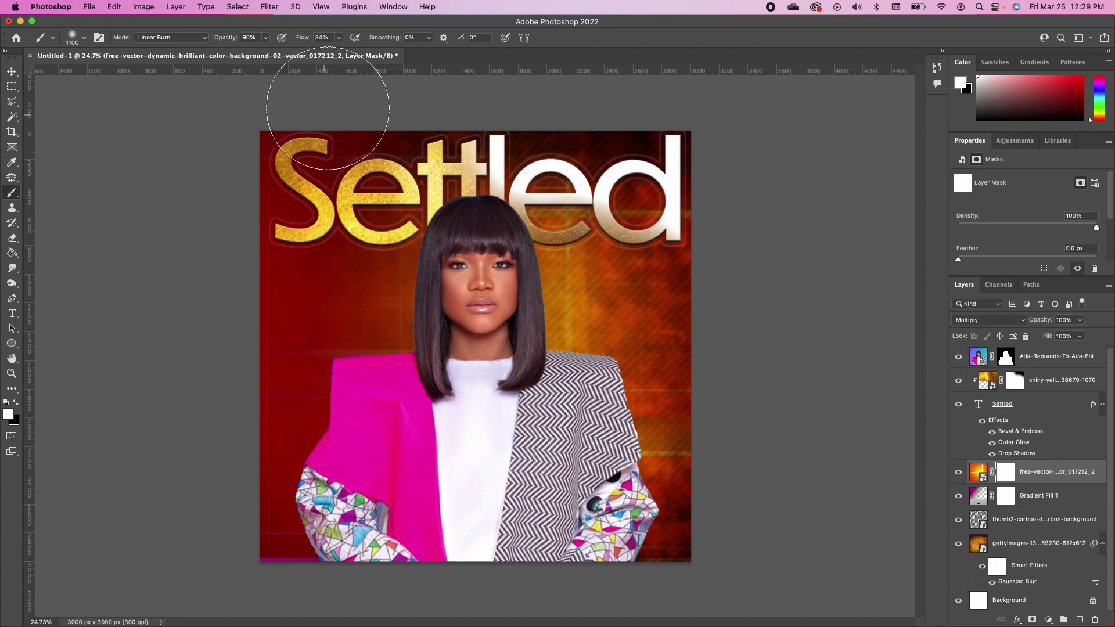
pyautogui.press('x')
pyautogui.hotkey('shift', '6')
pyautogui.hotkey('shift', '8')
pyautogui.moveTo(274, 460)
pyautogui.mouseDown()
pyautogui.moveTo(266, 568)
pyautogui.moveTo(340, 560)
pyautogui.moveTo(397, 519)
pyautogui.moveTo(403, 434)
pyautogui.moveTo(383, 427)
pyautogui.moveTo(438, 377)
pyautogui.moveTo(435, 344)
pyautogui.moveTo(407, 387)
pyautogui.moveTo(613, 349)
pyautogui.moveTo(603, 269)
pyautogui.moveTo(592, 267)
pyautogui.moveTo(578, 212)
pyautogui.moveTo(617, 153)
pyautogui.moveTo(659, 132)
pyautogui.moveTo(565, 129)
pyautogui.moveTo(628, 122)
pyautogui.moveTo(475, 131)
pyautogui.moveTo(584, 110)
pyautogui.moveTo(596, 124)
pyautogui.moveTo(706, 124)
pyautogui.moveTo(734, 149)
pyautogui.mouseUp()
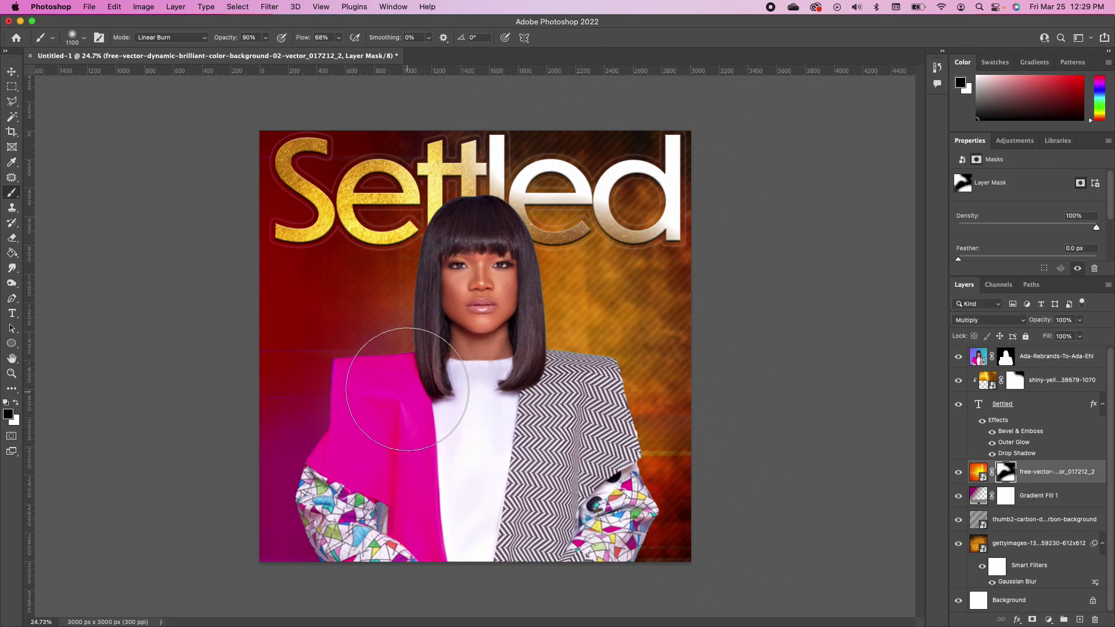
# Step: Delete the portrait's existing layer mask and add a fresh one
pyautogui.click(1037, 359)
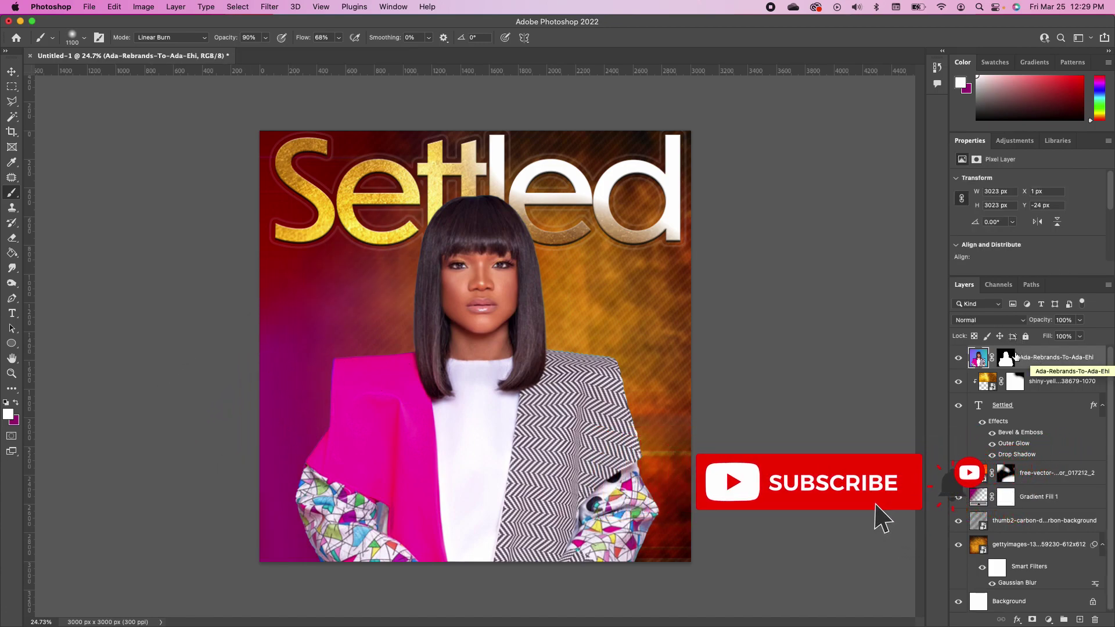
pyautogui.rightClick(1016, 357)
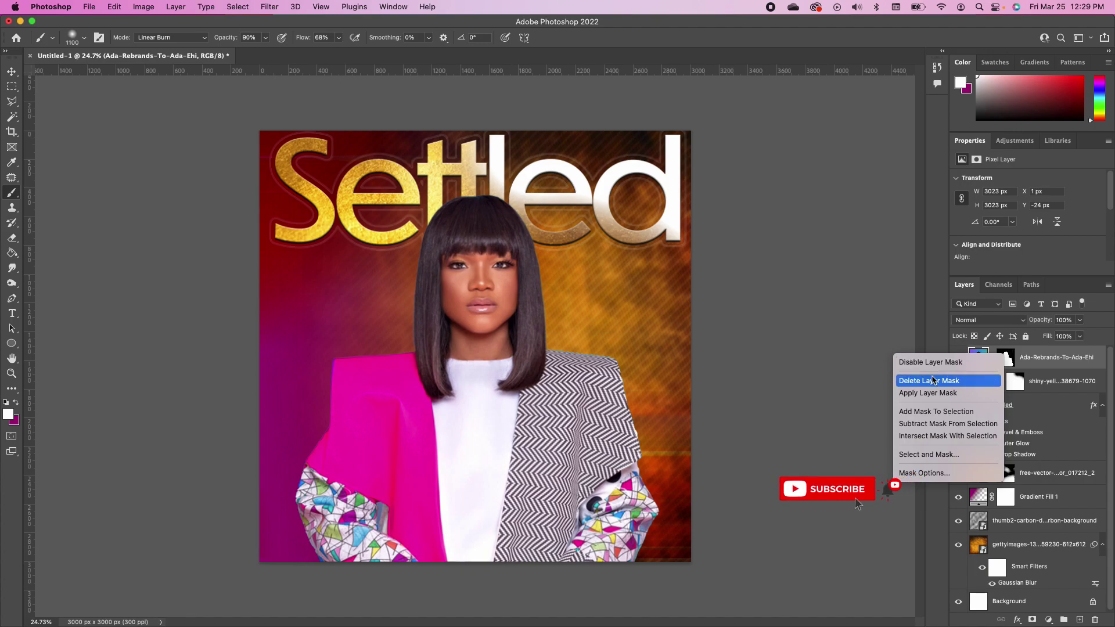
pyautogui.click(934, 380)
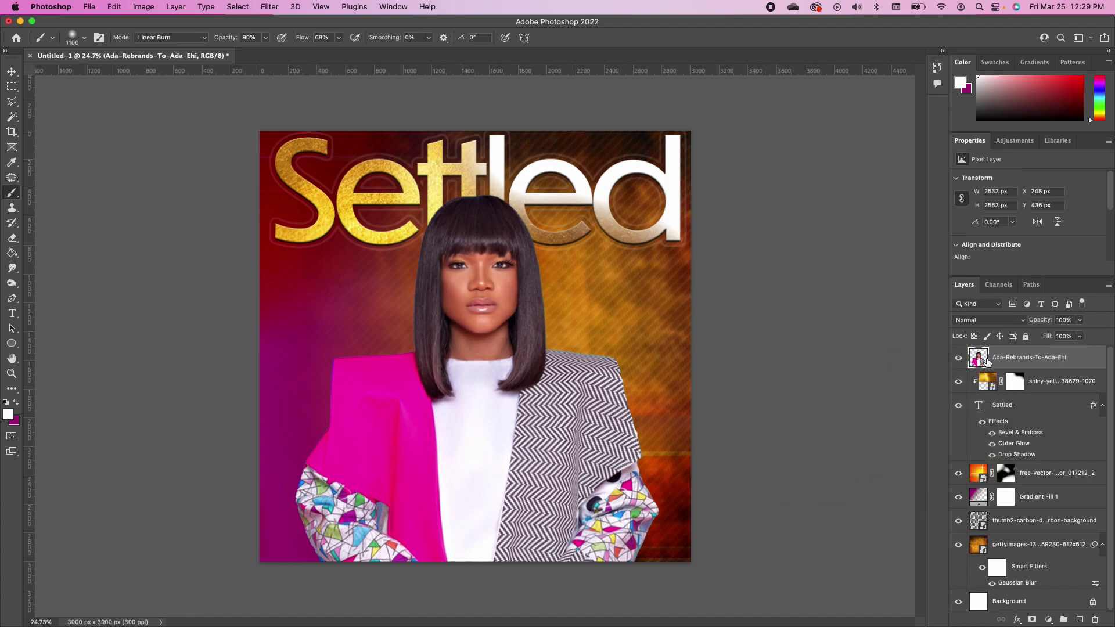
pyautogui.click(1034, 621)
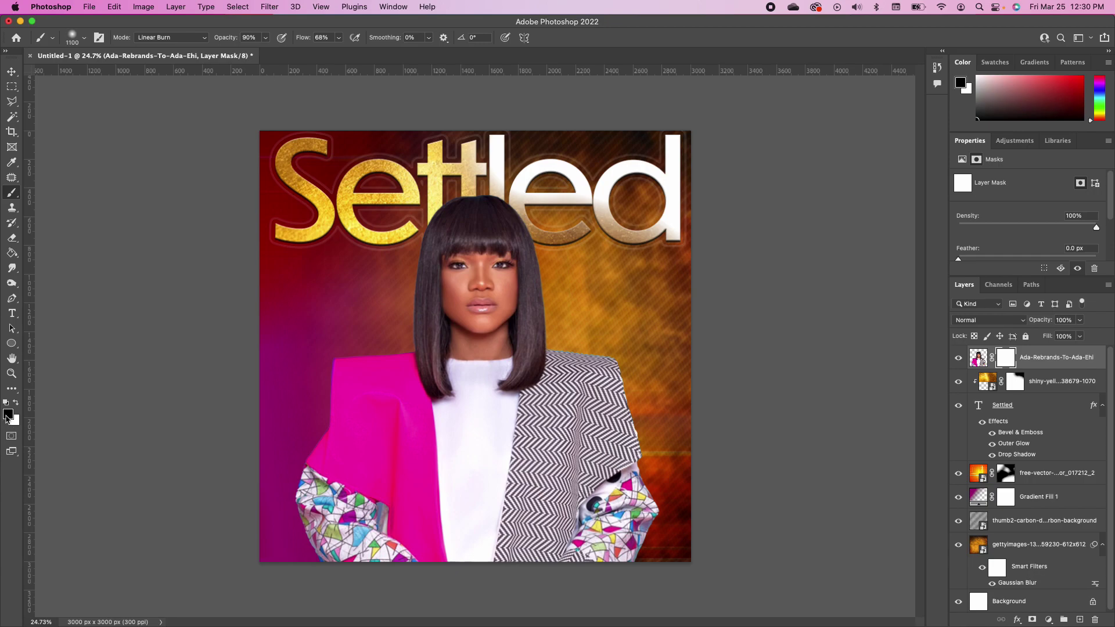
# Step: Paint black on the portrait mask, down to 47% flow, fading the lower top and sleeves
pyautogui.moveTo(411, 585)
pyautogui.mouseDown()
pyautogui.moveTo(446, 574)
pyautogui.moveTo(272, 577)
pyautogui.moveTo(251, 572)
pyautogui.moveTo(241, 546)
pyautogui.moveTo(571, 574)
pyautogui.moveTo(775, 557)
pyautogui.moveTo(597, 591)
pyautogui.moveTo(636, 590)
pyautogui.mouseUp()
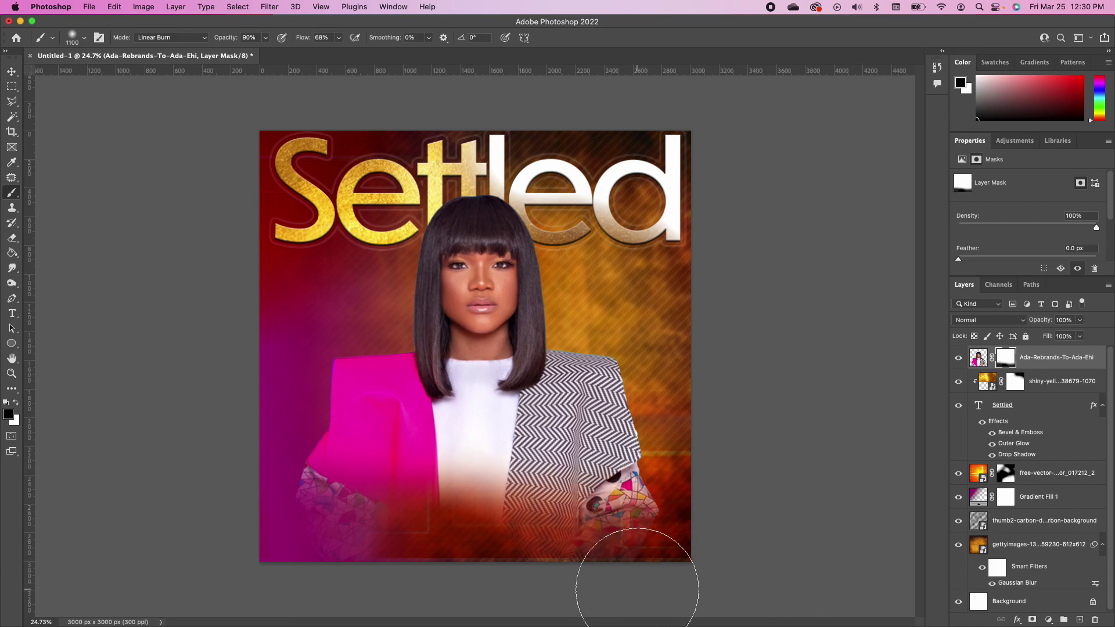
pyautogui.press(']')
pyautogui.press(']')
pyautogui.press(']')
pyautogui.moveTo(643, 548)
pyautogui.mouseDown()
pyautogui.moveTo(585, 560)
pyautogui.moveTo(619, 576)
pyautogui.moveTo(500, 548)
pyautogui.moveTo(333, 548)
pyautogui.moveTo(291, 575)
pyautogui.mouseUp()
pyautogui.hotkey('shift', '4')
pyautogui.hotkey('shift', '7')
pyautogui.moveTo(552, 558)
pyautogui.mouseDown()
pyautogui.moveTo(448, 523)
pyautogui.moveTo(324, 528)
pyautogui.moveTo(639, 494)
pyautogui.mouseUp()
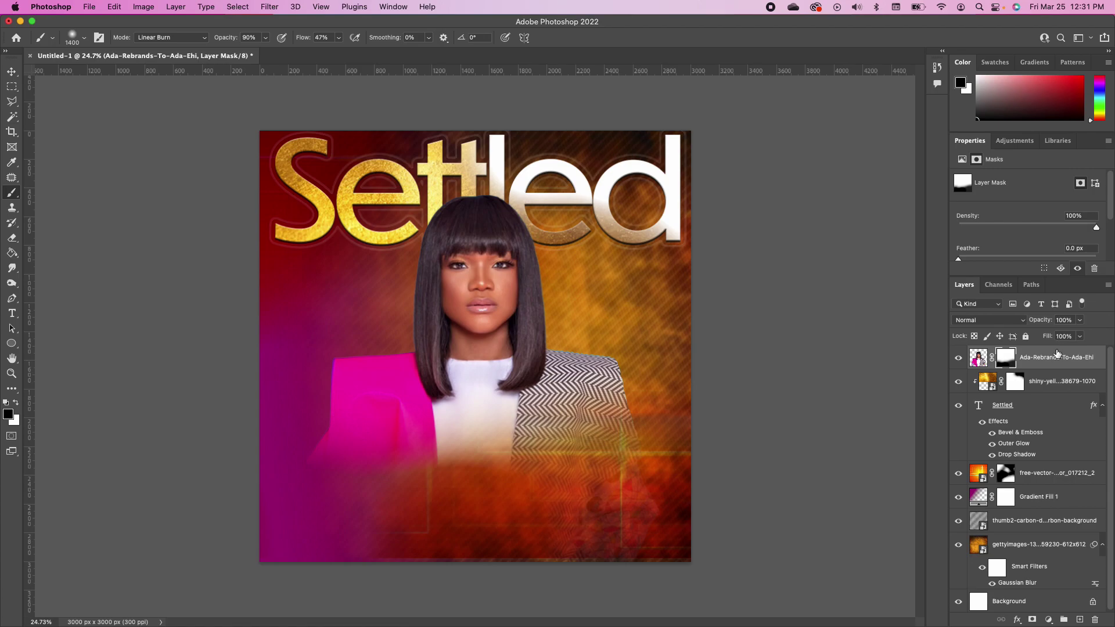
pyautogui.press('super+2')
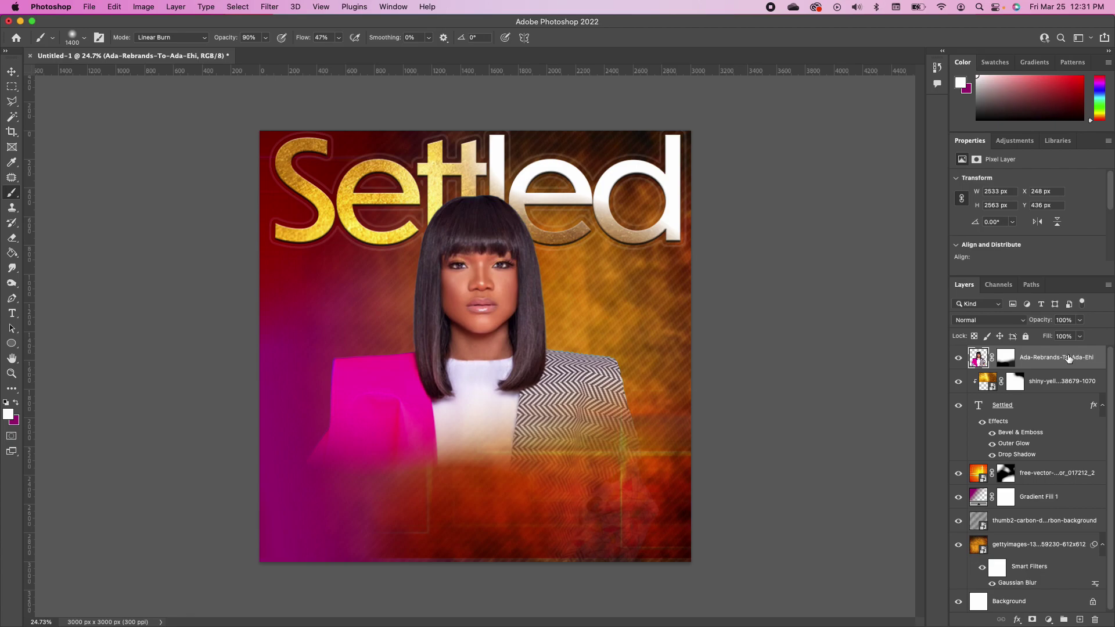
# Step: Add a Gradient Fill layer and set its left colour stop to near-black
pyautogui.click(1049, 619)
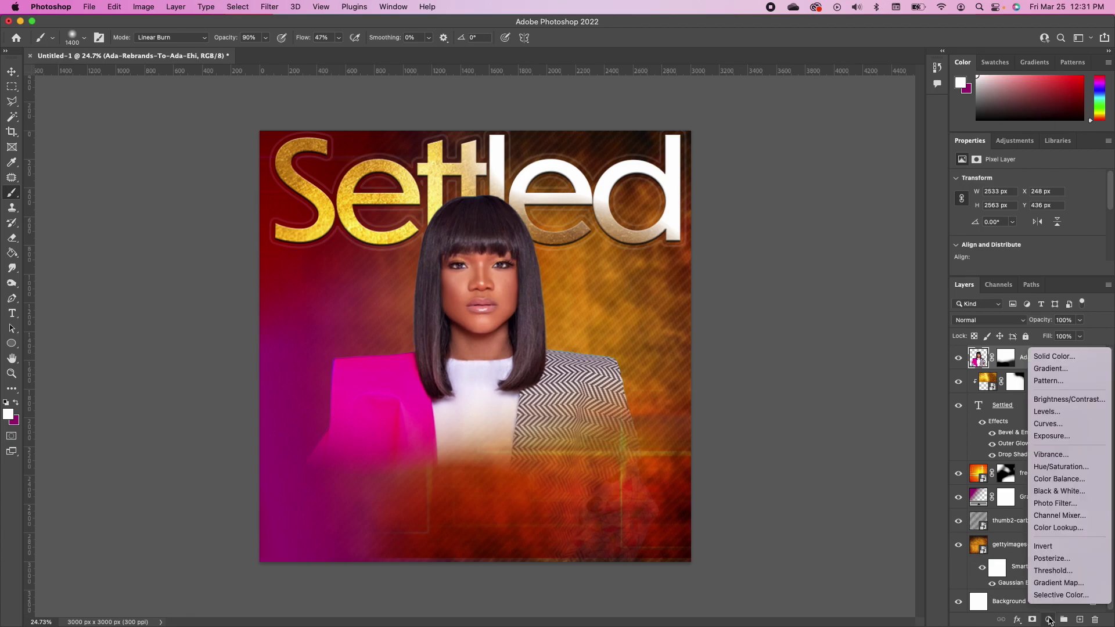
pyautogui.click(1056, 369)
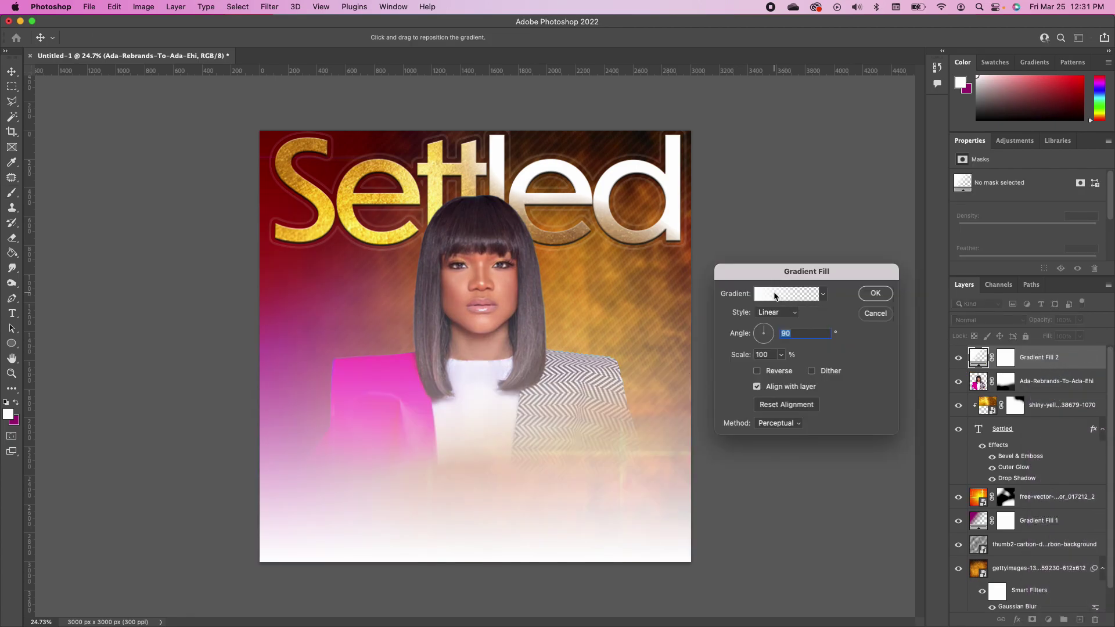
pyautogui.click(775, 296)
pyautogui.click(624, 402)
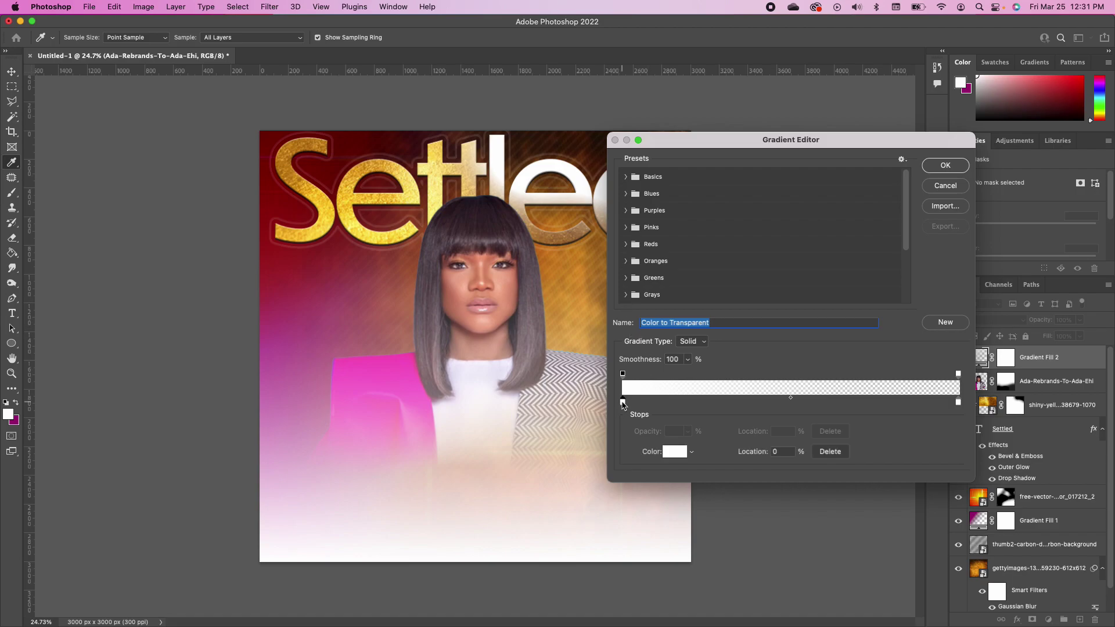
pyautogui.click(674, 453)
pyautogui.click(670, 404)
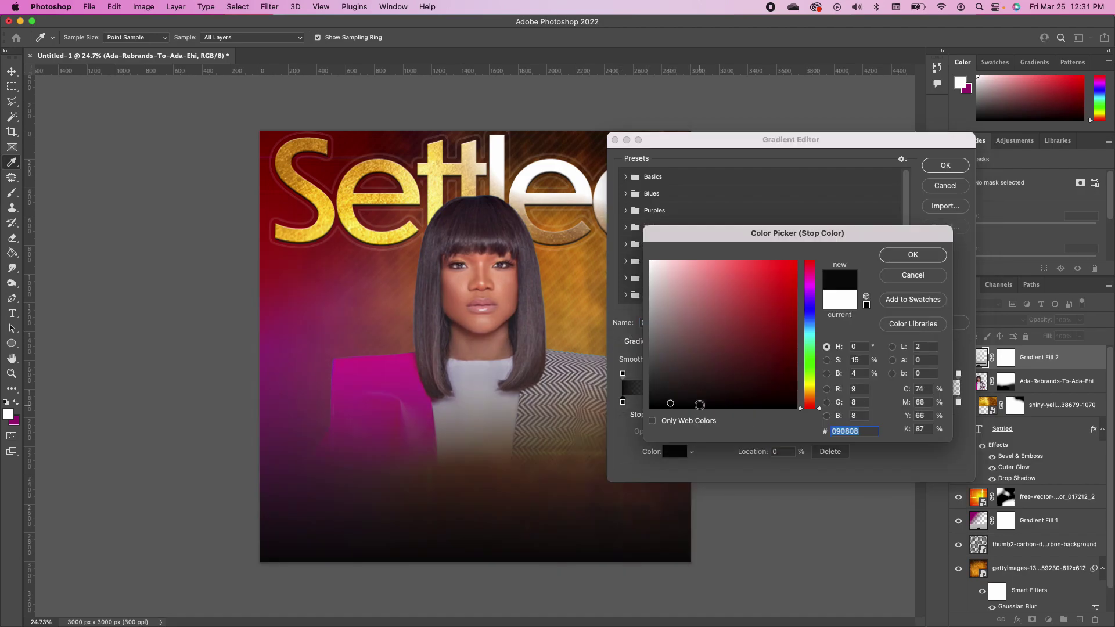
pyautogui.click(909, 259)
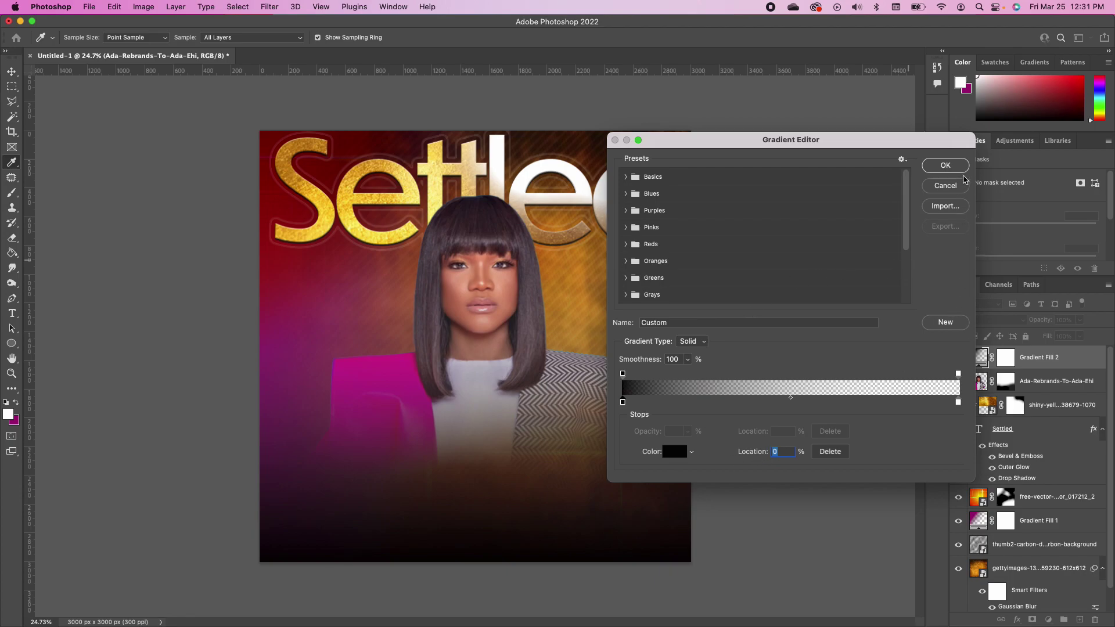
# Step: Set the gradient's right stop to a very dark colour and apply Gradient Fill 2
pyautogui.click(959, 403)
pyautogui.click(683, 452)
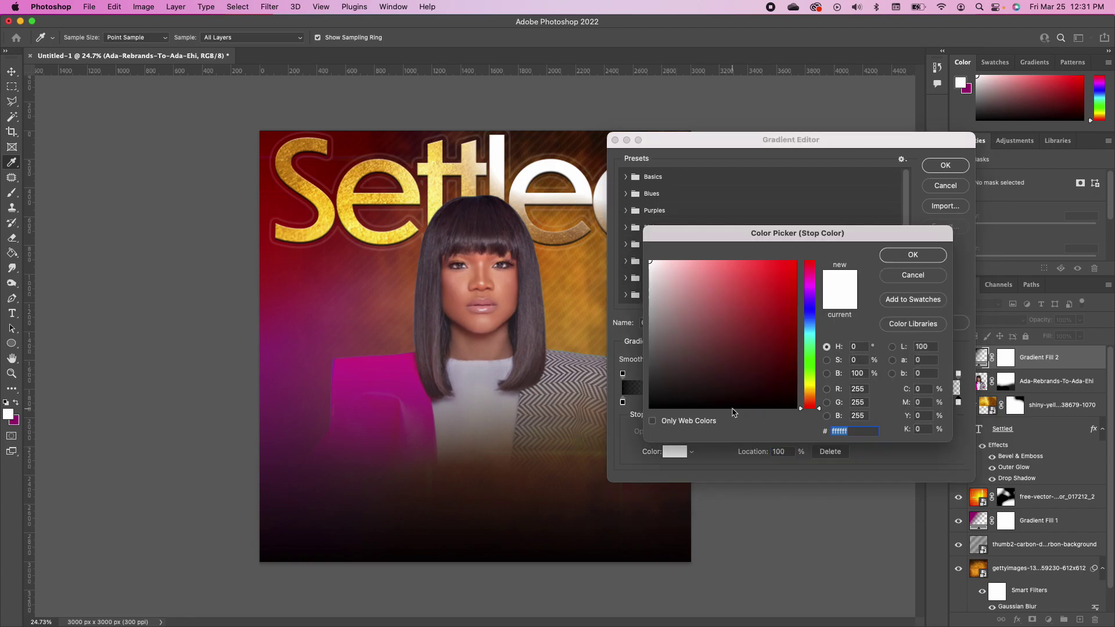
pyautogui.click(735, 399)
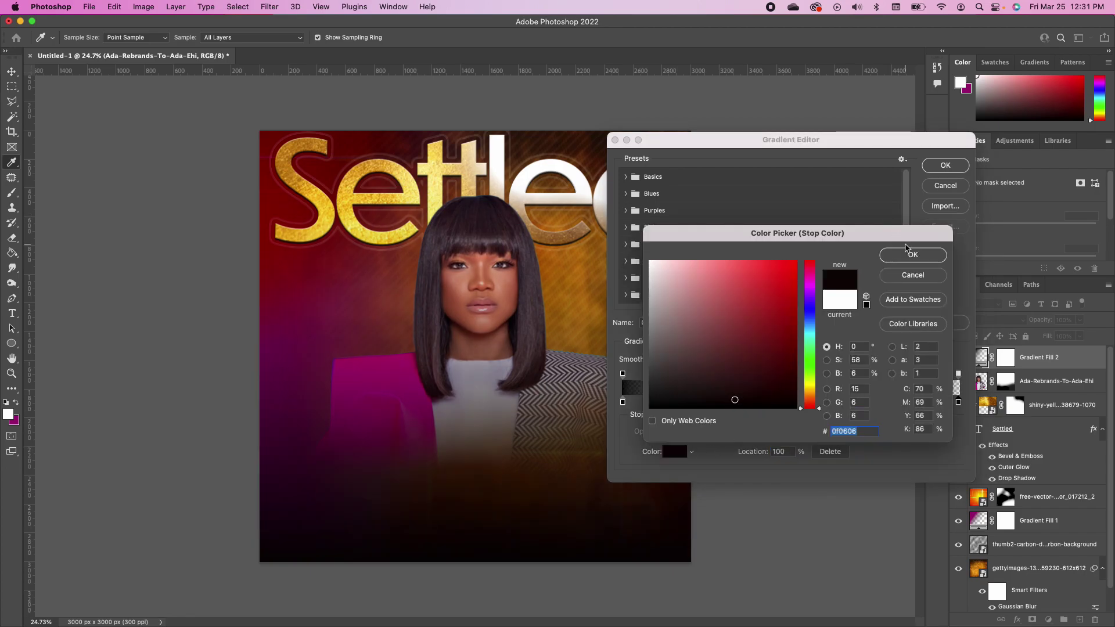
pyautogui.click(925, 255)
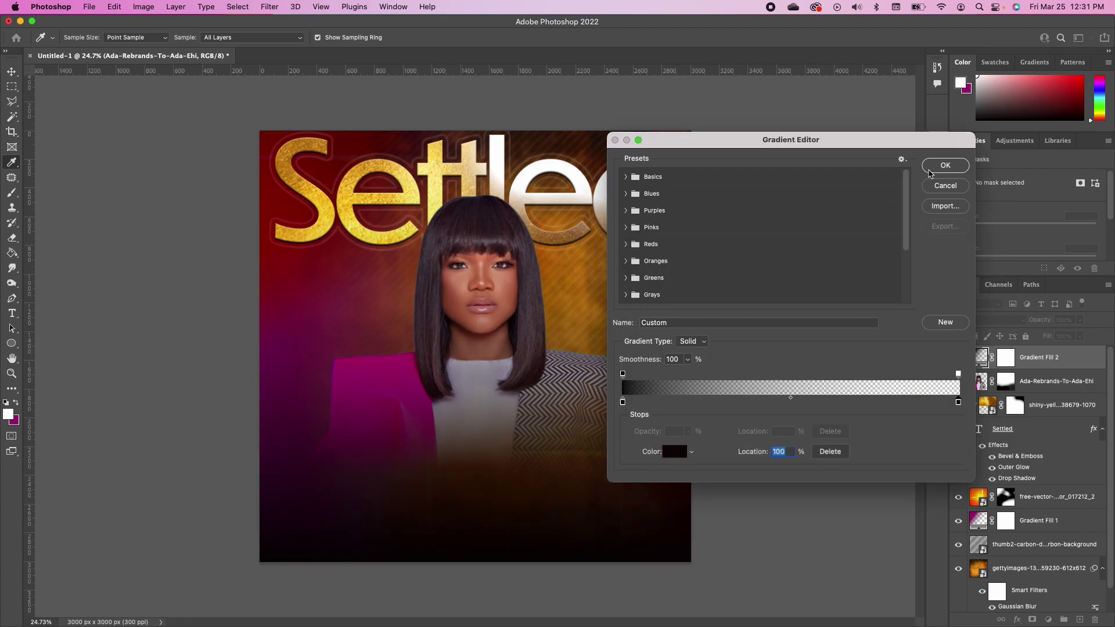
pyautogui.click(938, 167)
pyautogui.press('Return')
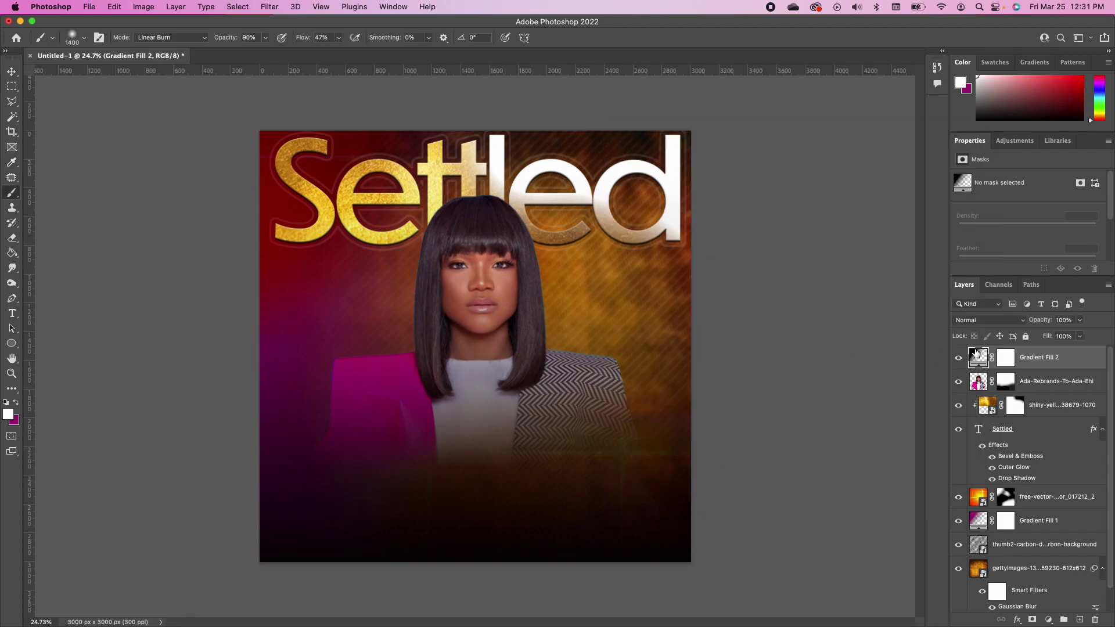
# Step: Select the Ada-Rebrands-To-Ada-Ehi portrait layer with the Move tool
pyautogui.click(980, 384)
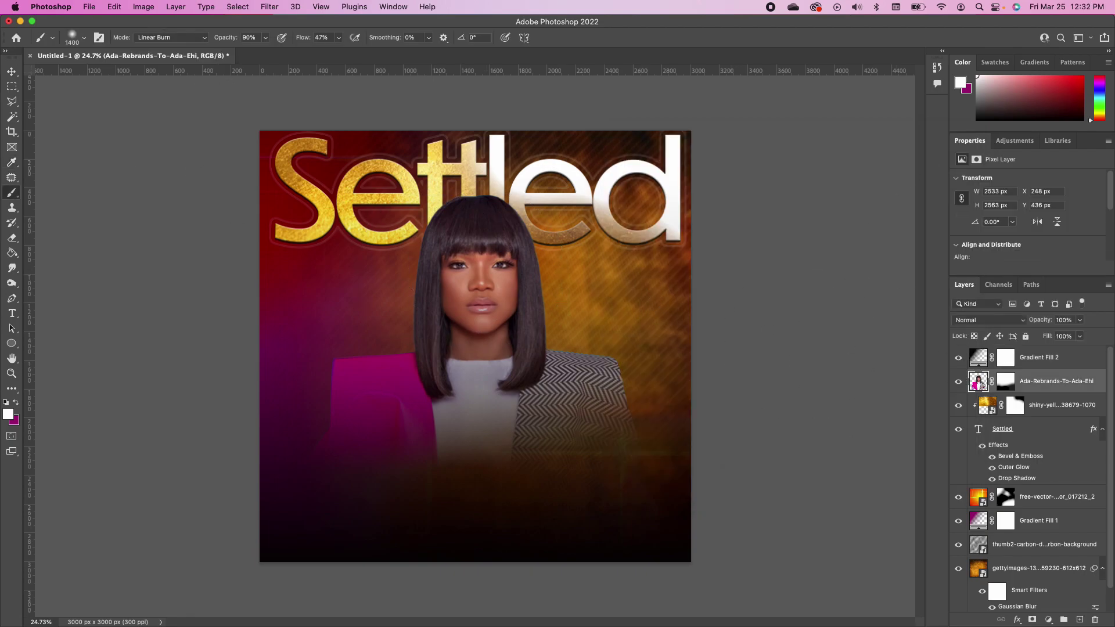
pyautogui.click(11, 72)
pyautogui.click(511, 264)
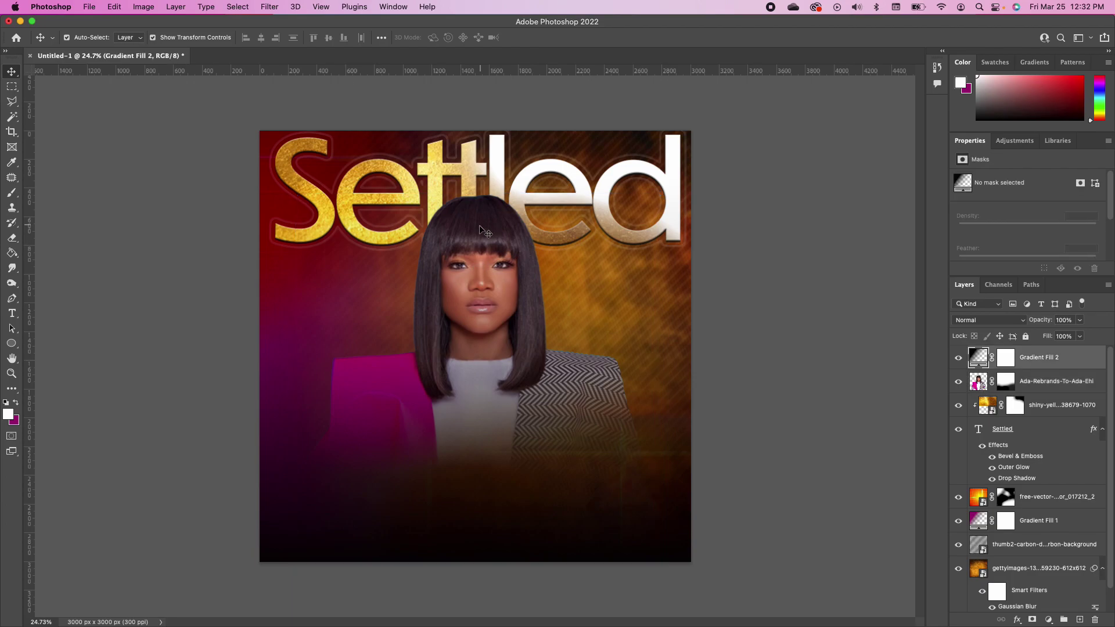
# Step: Raise the Ada-Rebrands-To-Ada-Ehi portrait's contrast to about 77 via Brightness/Contrast, brightness left at 0
pyautogui.click(144, 7)
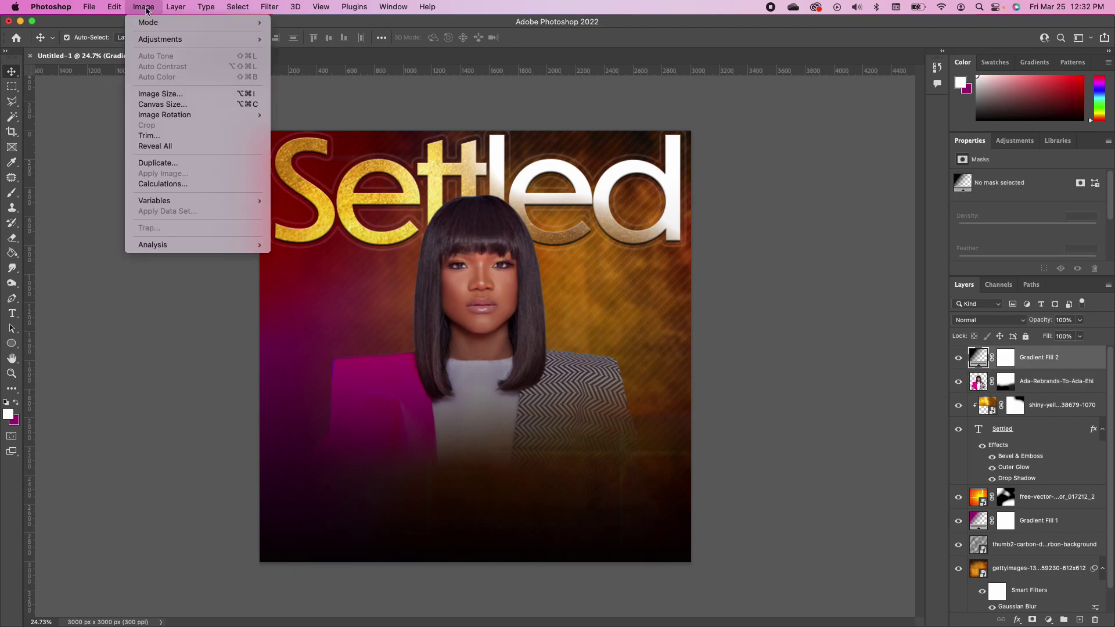
pyautogui.moveTo(160, 38)
pyautogui.click(980, 381)
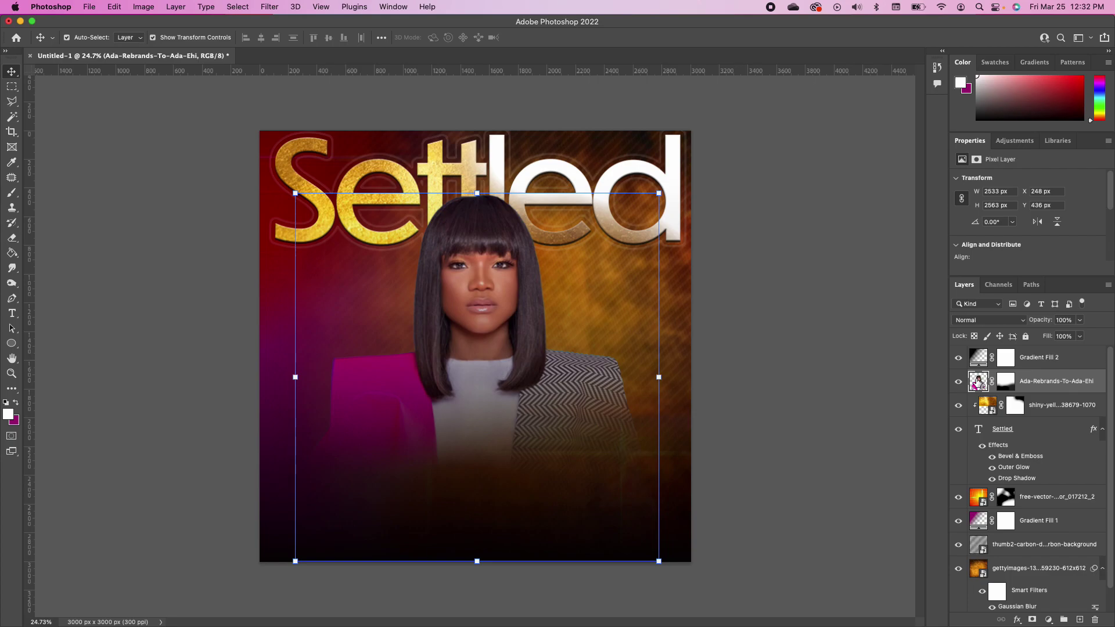
pyautogui.click(144, 7)
pyautogui.moveTo(160, 38)
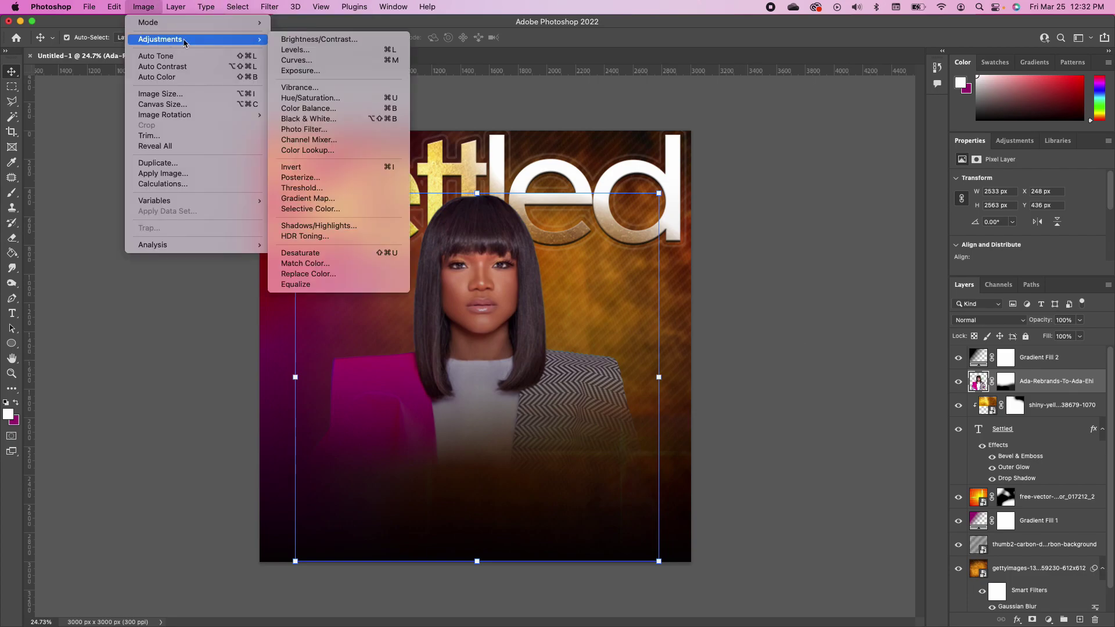
pyautogui.click(308, 39)
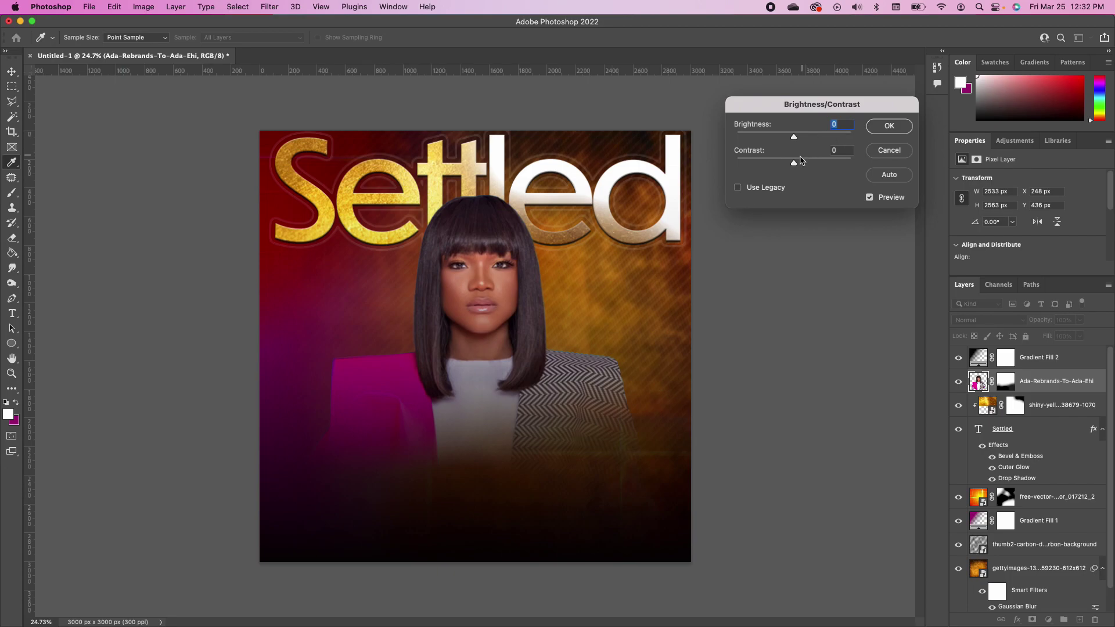
pyautogui.moveTo(796, 165); pyautogui.dragTo(836, 165)
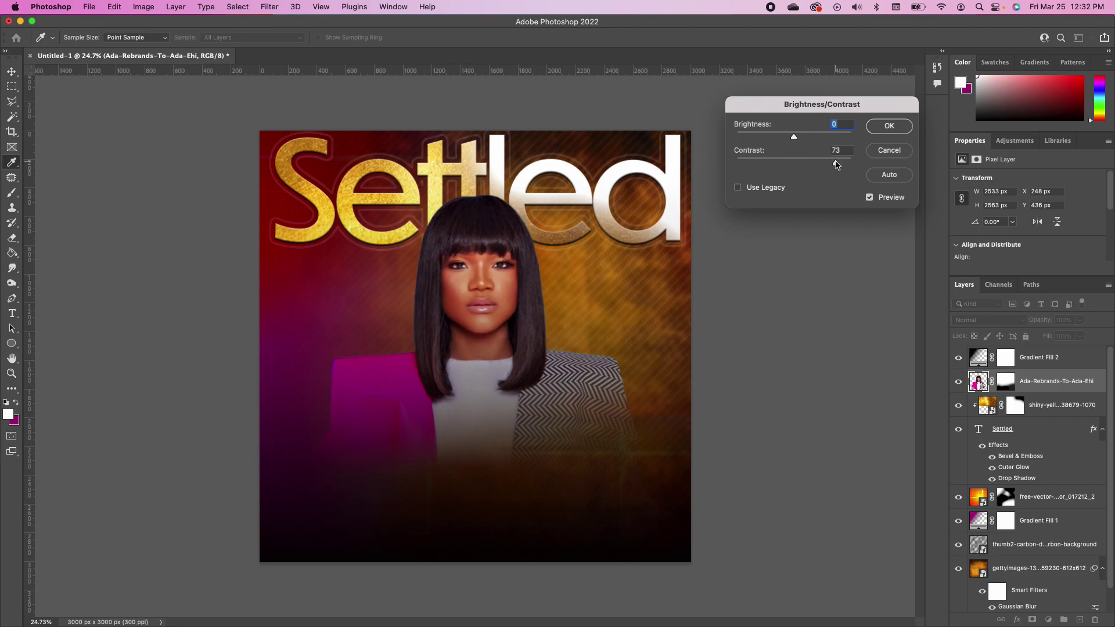
pyautogui.click(889, 126)
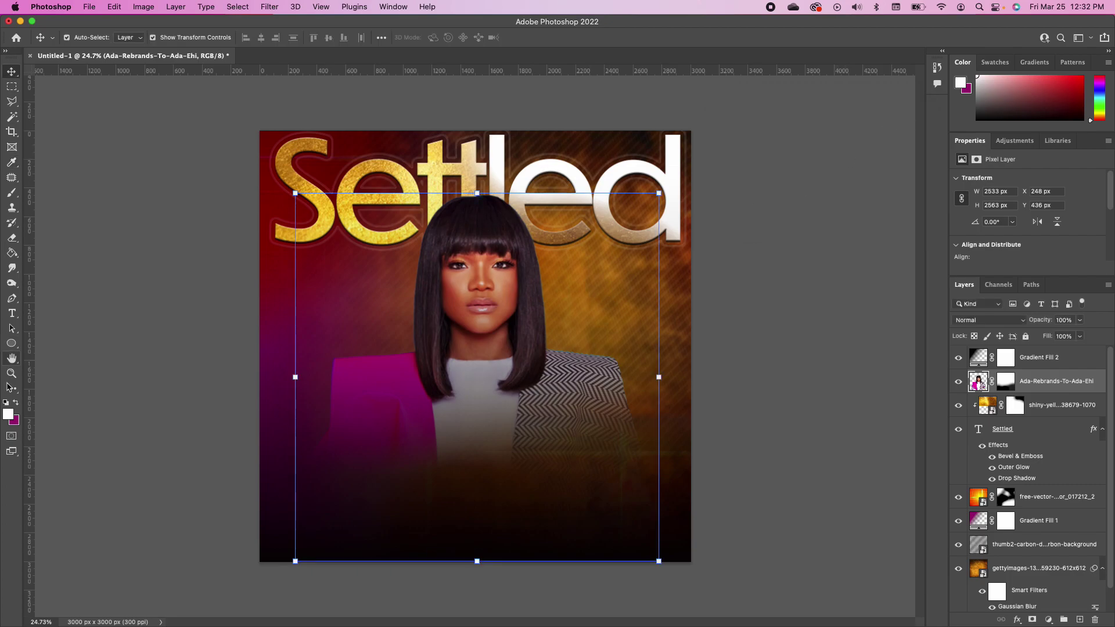
# Step: Add a white Century Gothic Pro 21.1 pt credit line 'Production by afrika gospel' below the title
pyautogui.click(12, 314)
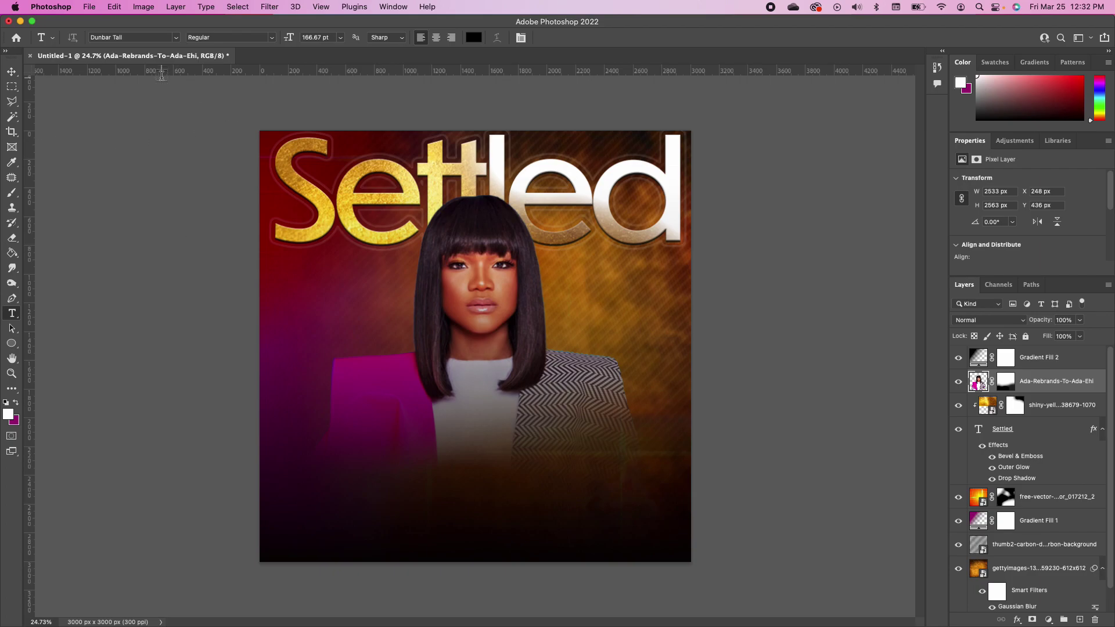
pyautogui.click(175, 37)
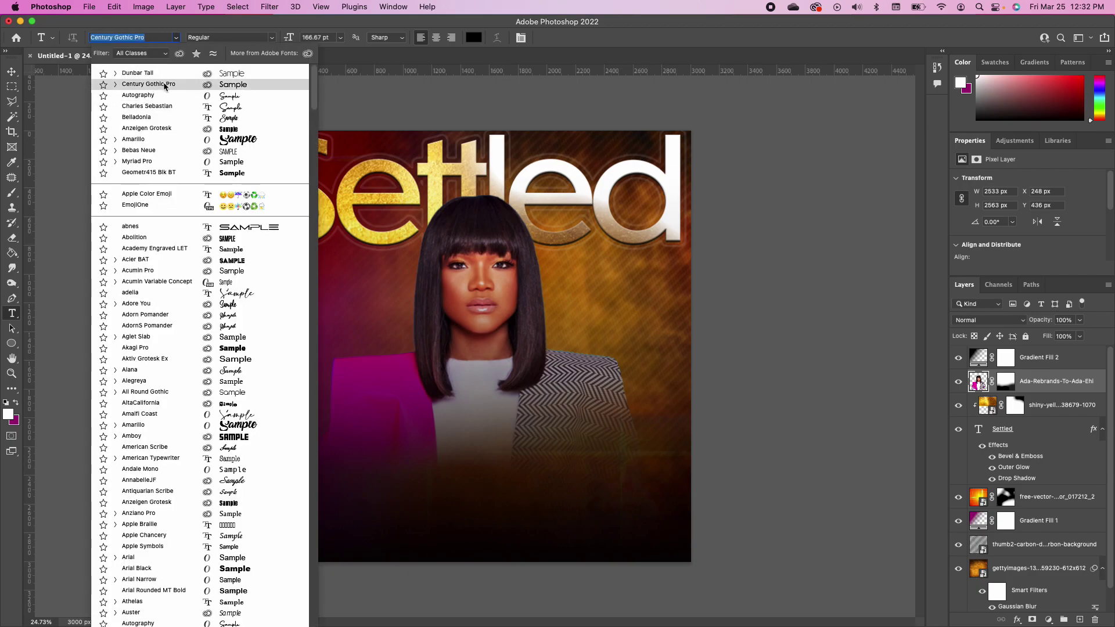
pyautogui.click(140, 84)
pyautogui.click(398, 401)
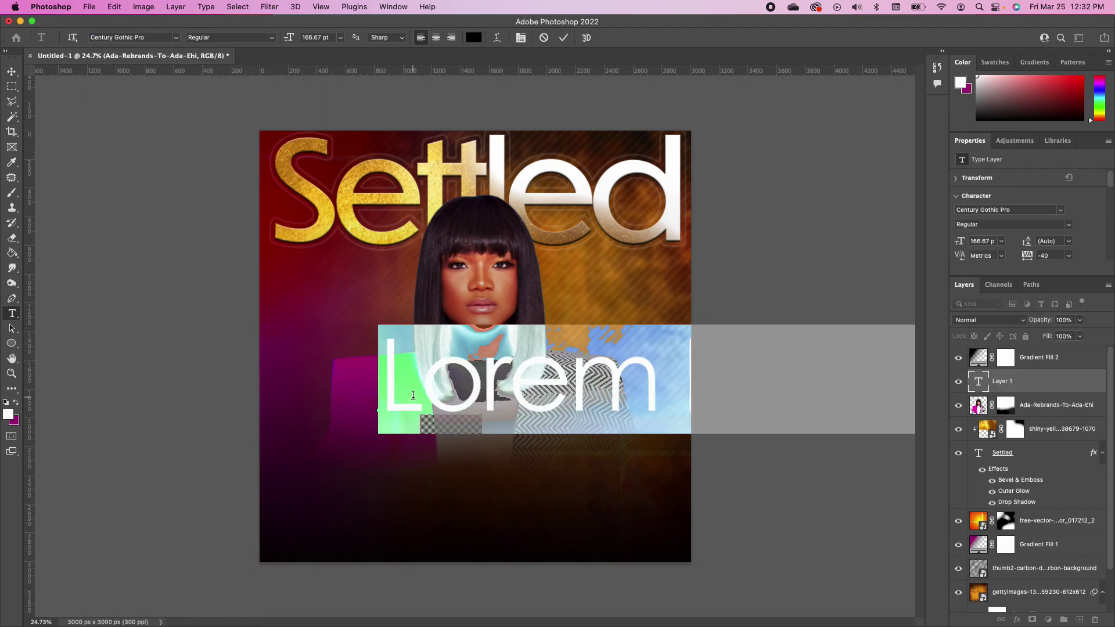
pyautogui.write('Production by afrika gospel')
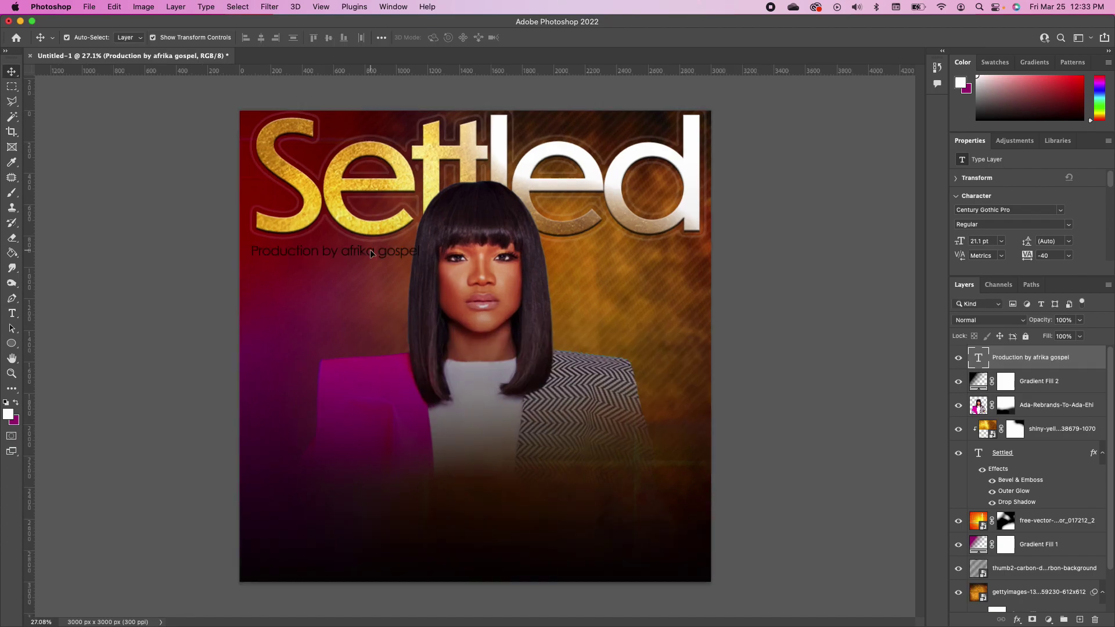
pyautogui.tripleClick(370, 249)
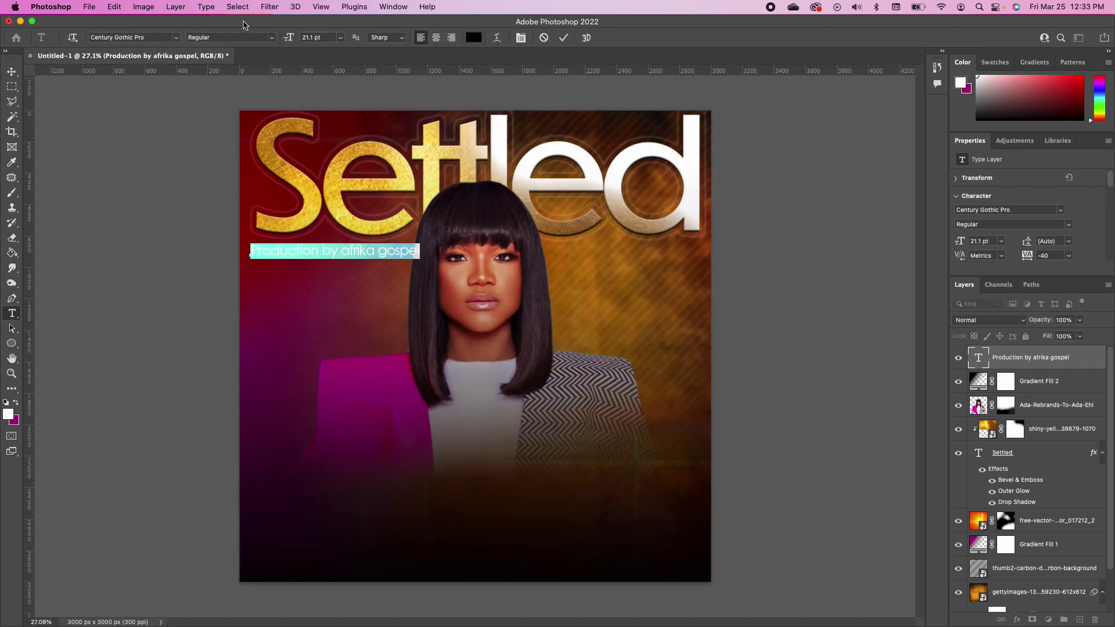
pyautogui.click(15, 403)
pyautogui.click(16, 403)
pyautogui.click(11, 71)
pyautogui.click(79, 112)
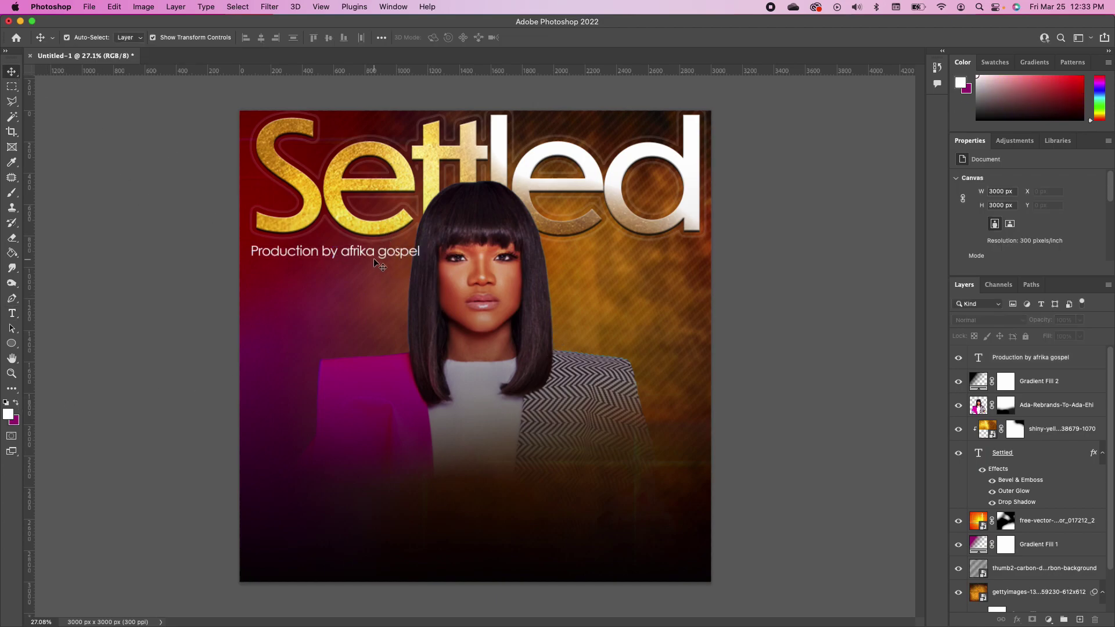
pyautogui.scroll(-1, 477, 330)
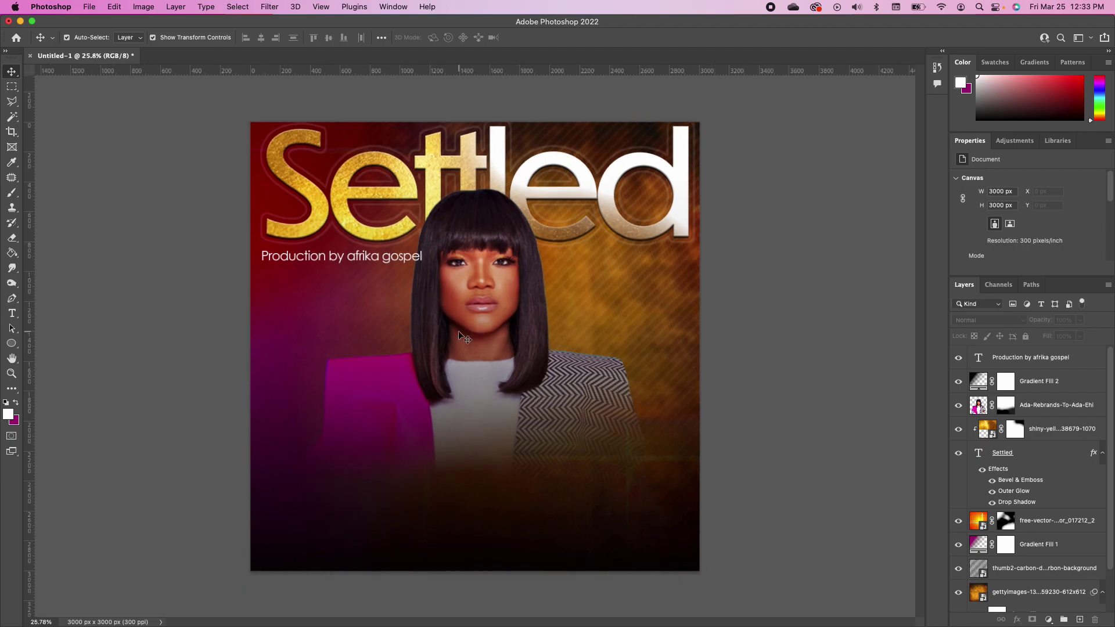
# Step: Type an 'Ada' signature in the Autography font over the jacket
pyautogui.click(11, 314)
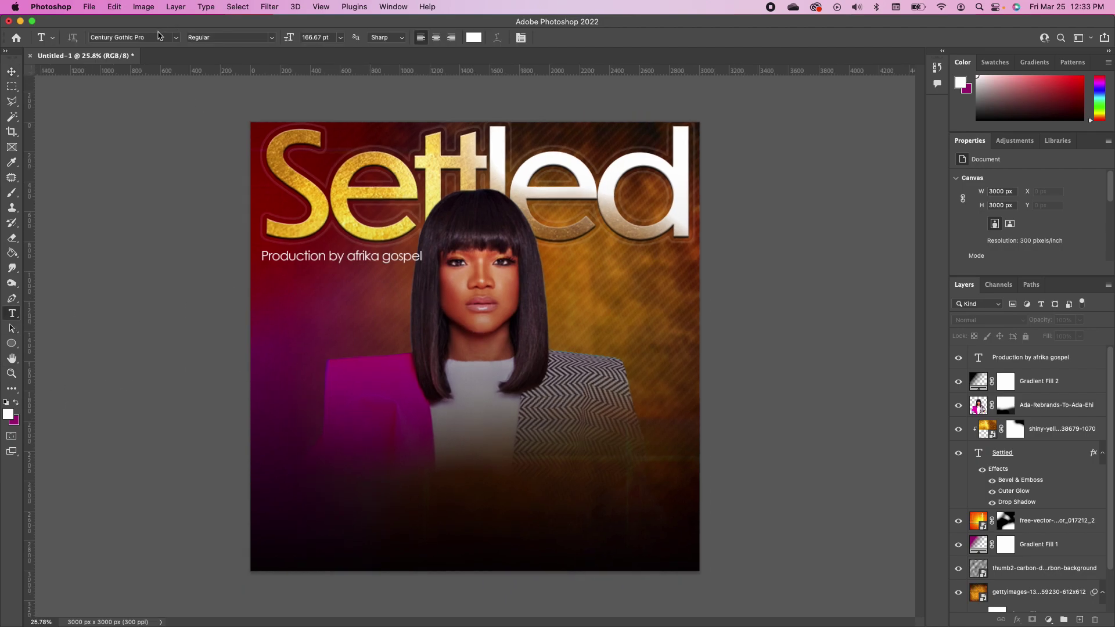
pyautogui.click(176, 38)
pyautogui.press('Down')
pyautogui.press('Down')
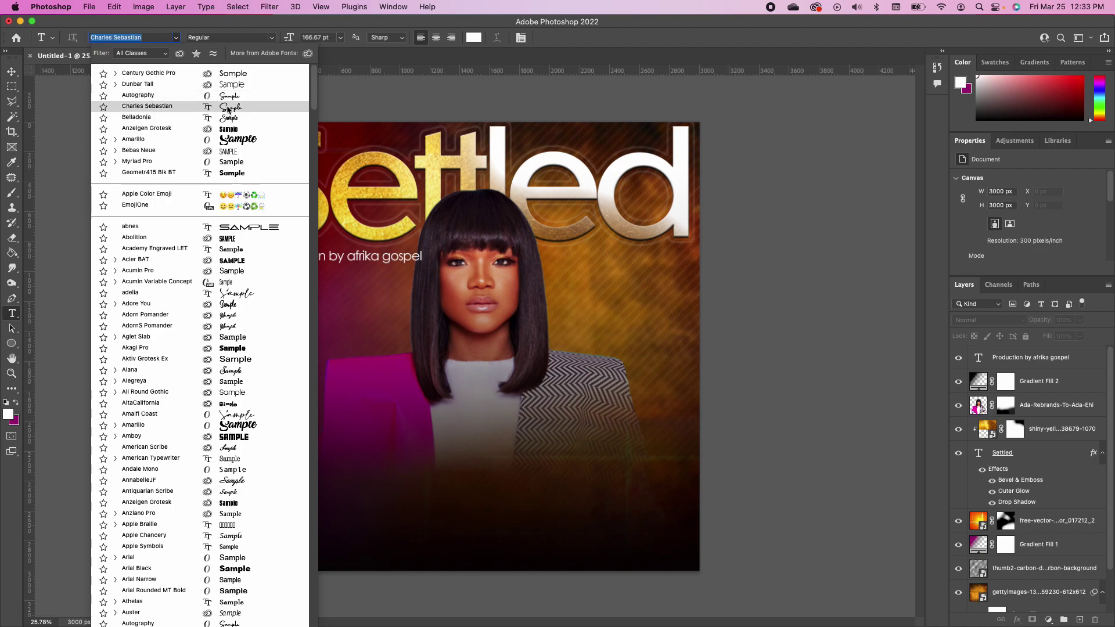
pyautogui.click(440, 443)
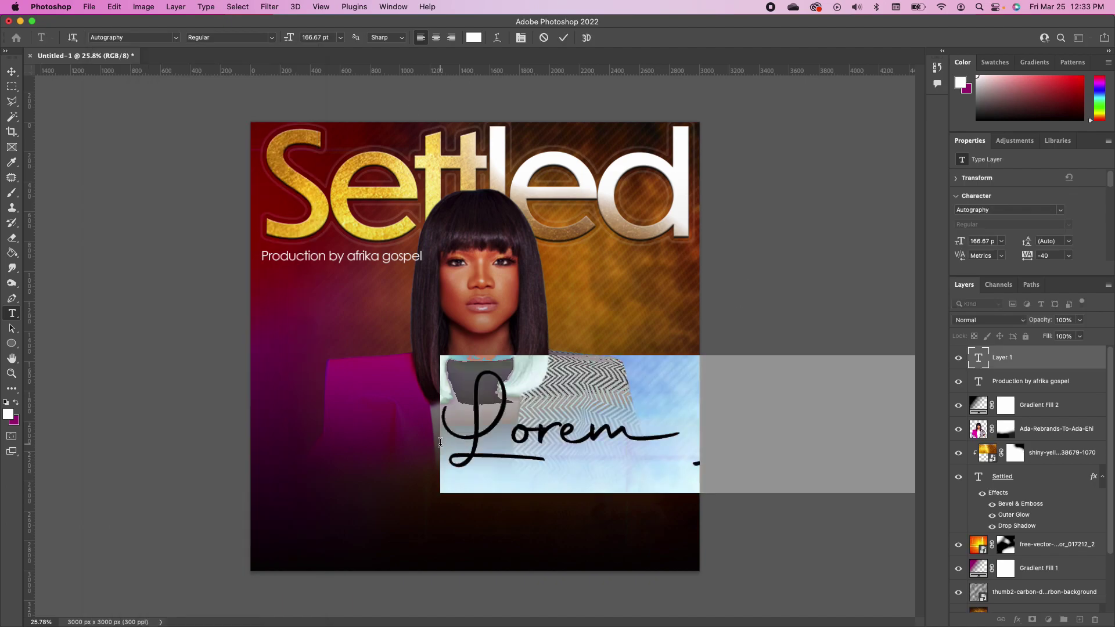
pyautogui.write('Ada')
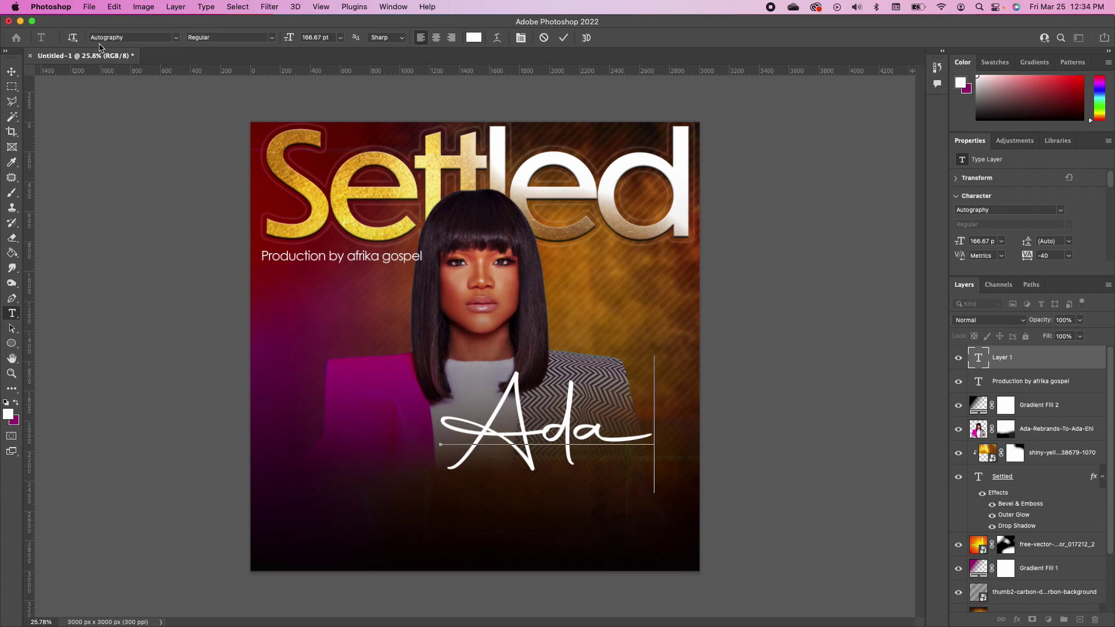
pyautogui.press('Escape')
# Step: Shrink the Ada signature to about 74% at bottom right and place the 20673 Facebook logo image
pyautogui.press('v')
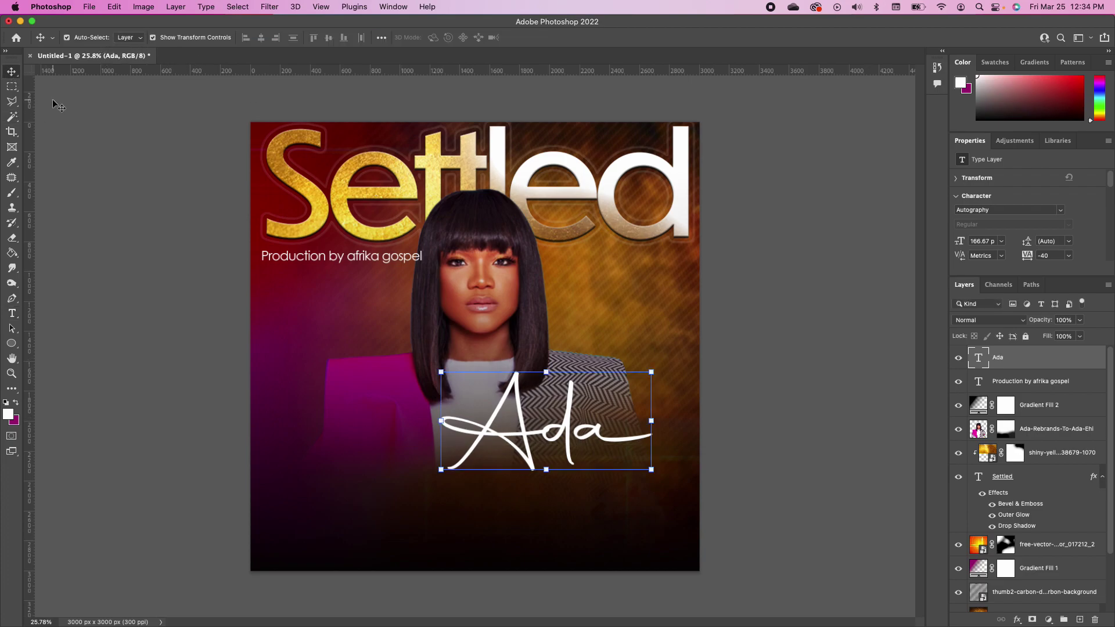
pyautogui.moveTo(532, 447); pyautogui.dragTo(573, 527)
pyautogui.moveTo(692, 506); pyautogui.dragTo(636, 486)
pyautogui.moveTo(575, 515); pyautogui.dragTo(627, 521)
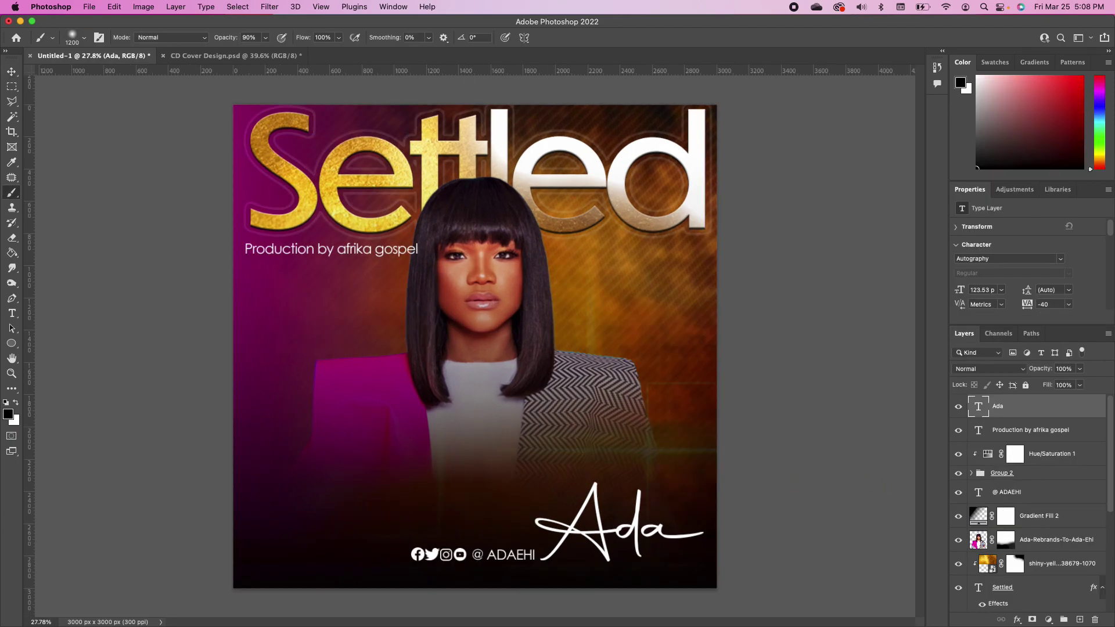
pyautogui.moveTo(231, 396)
pyautogui.mouseDown()
pyautogui.moveTo(477, 361)
pyautogui.moveTo(635, 301)
pyautogui.mouseUp()
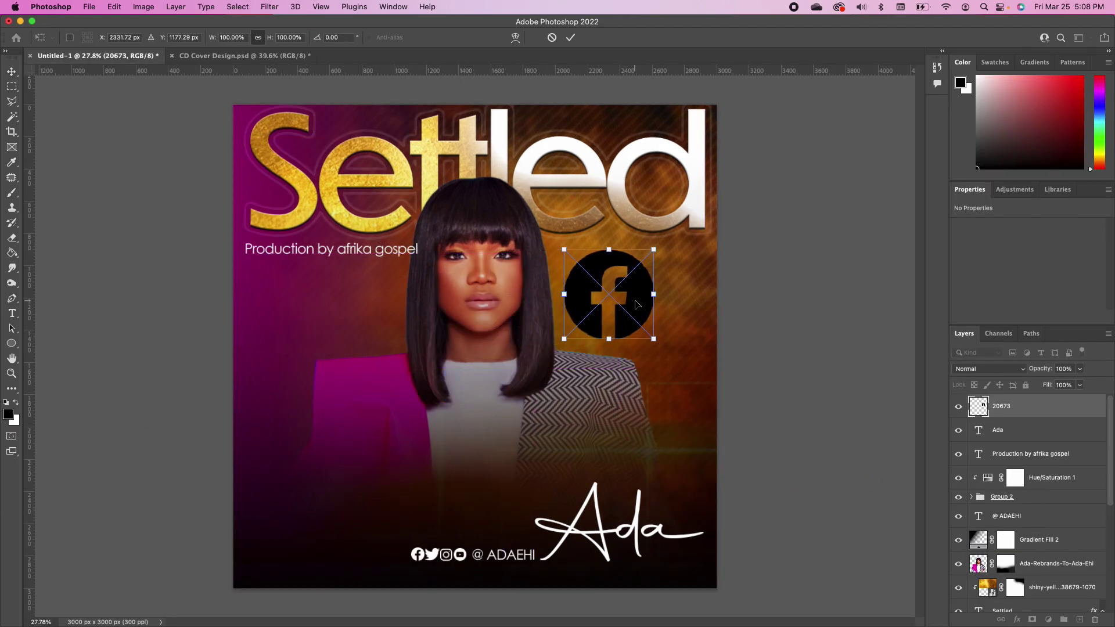
# Step: Commit the Facebook logo and clip a Hue/Saturation adjustment to it
pyautogui.press('Return')
pyautogui.press('b')
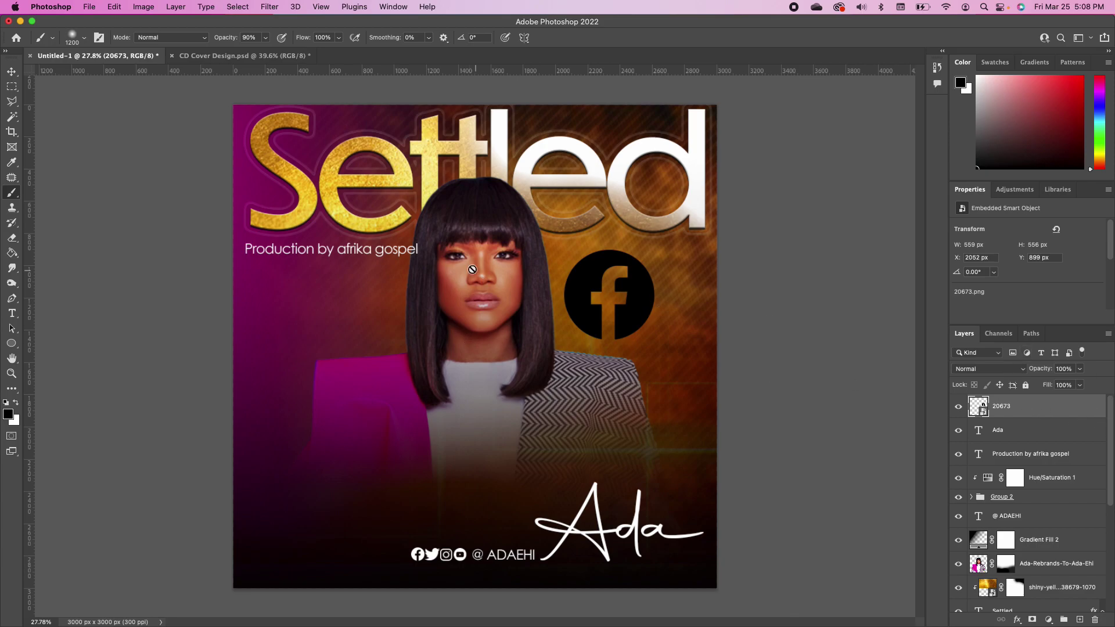
pyautogui.scroll(2, 472, 270)
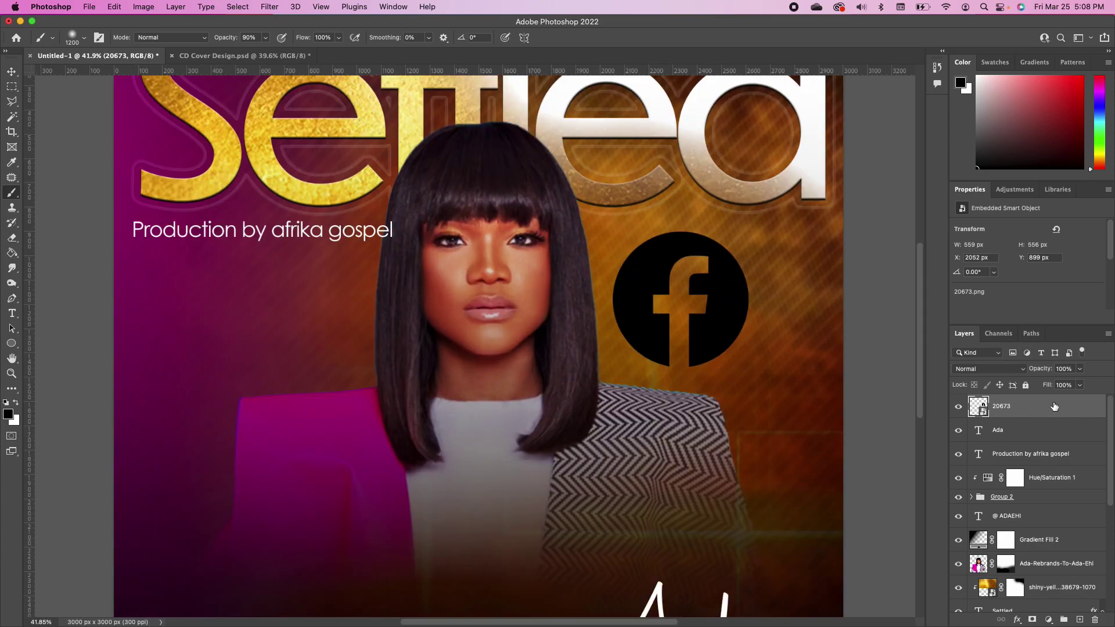
pyautogui.click(1052, 621)
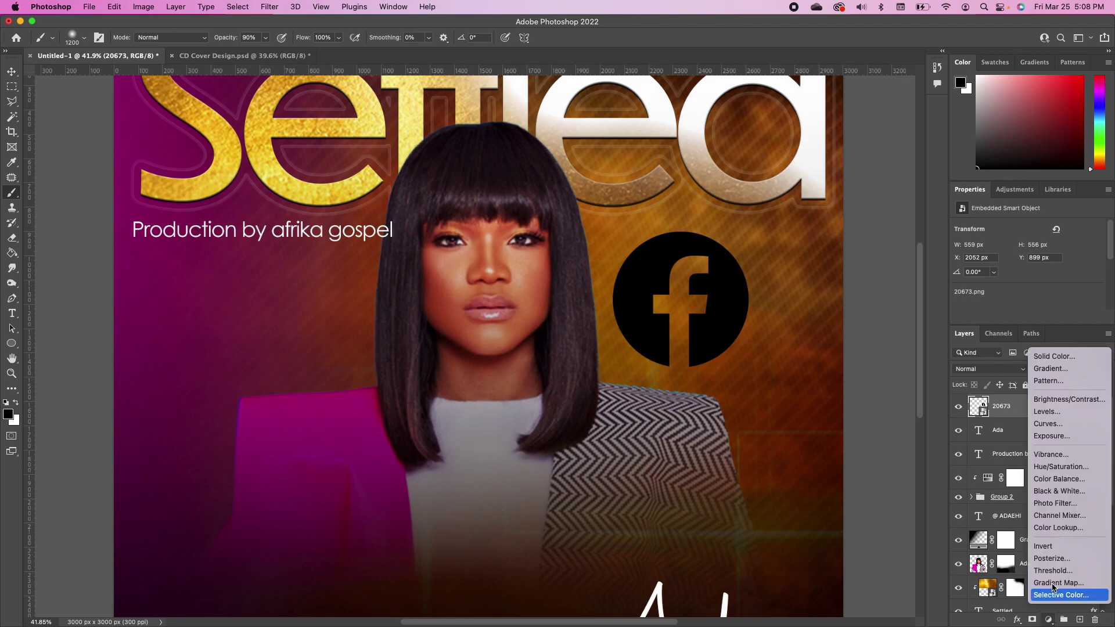
pyautogui.click(1056, 468)
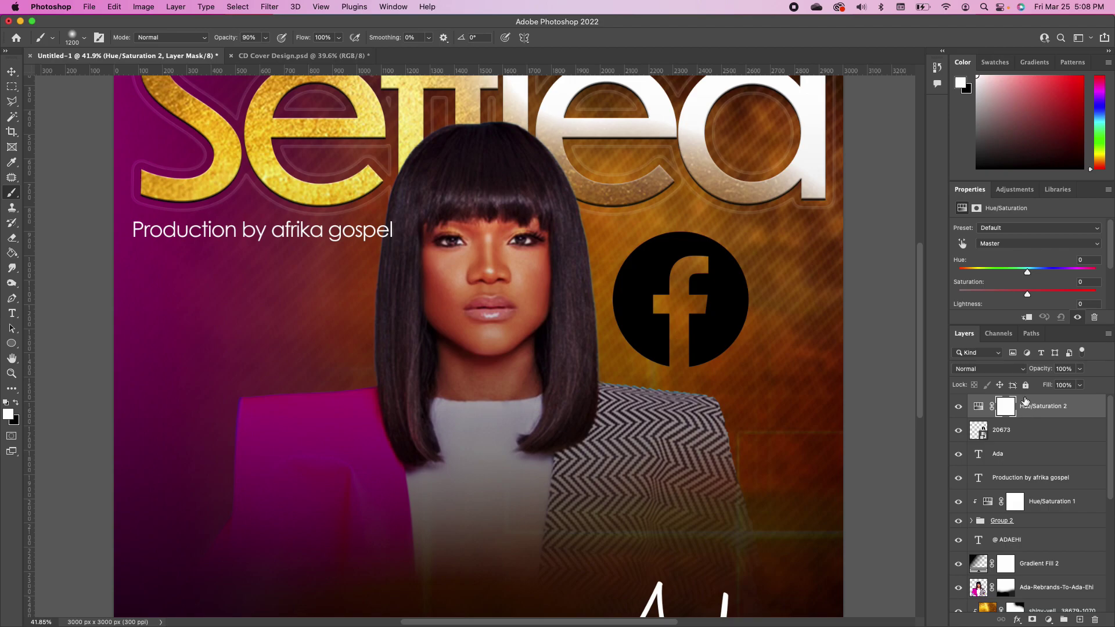
pyautogui.keyDown('alt'); pyautogui.click(990, 414); pyautogui.keyUp('alt')
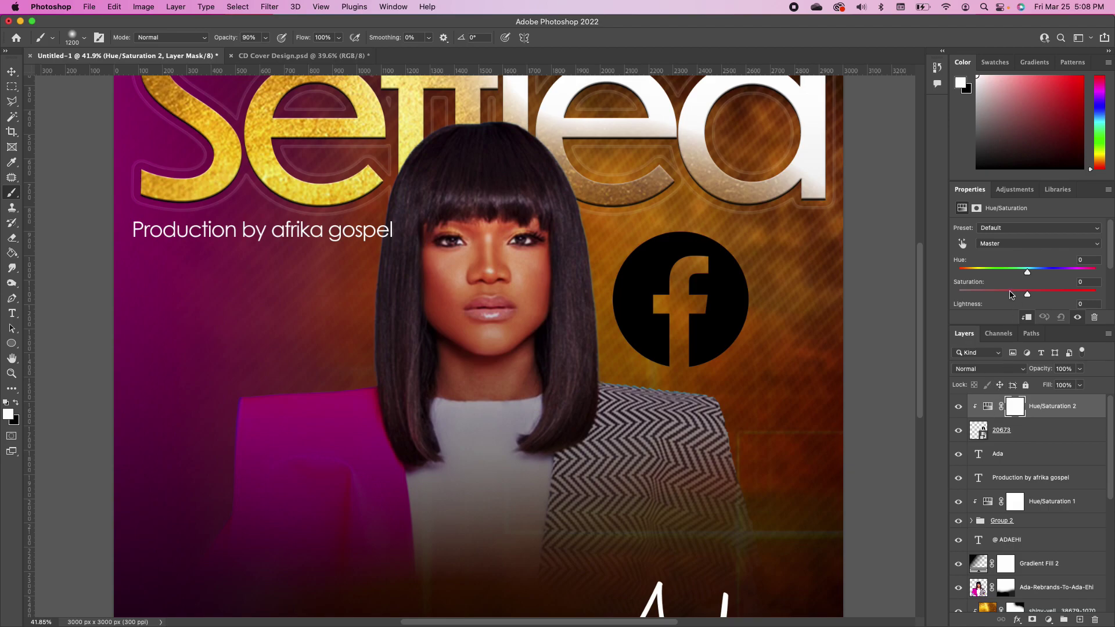
# Step: Set the Hue/Saturation lightness to +100, then back down to -90
pyautogui.scroll(-3, 1031, 269)
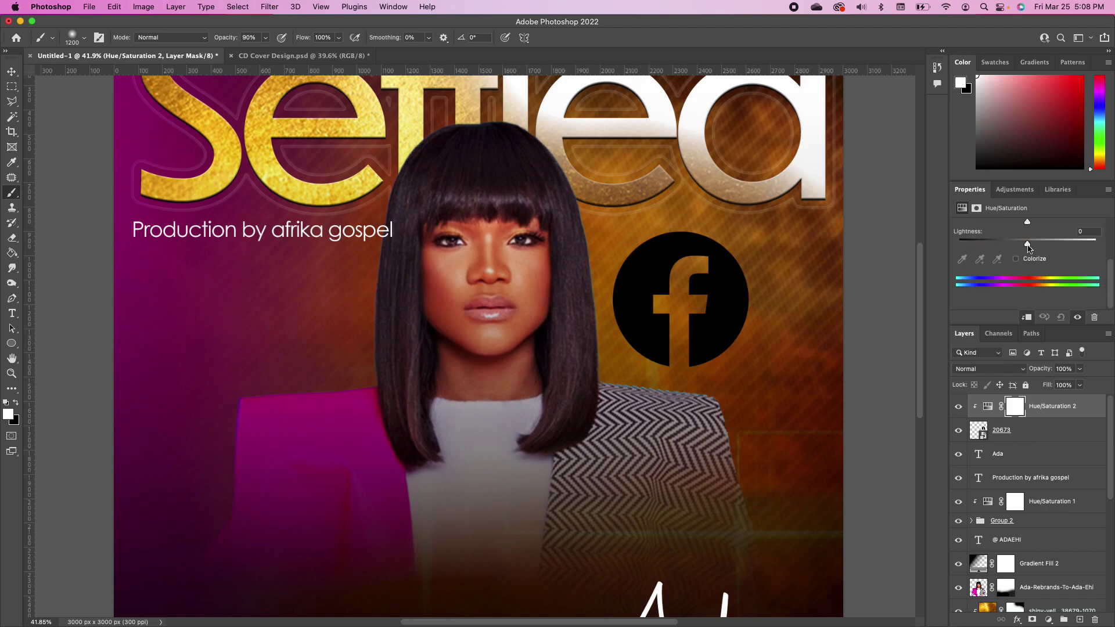
pyautogui.moveTo(1029, 246); pyautogui.dragTo(1109, 248)
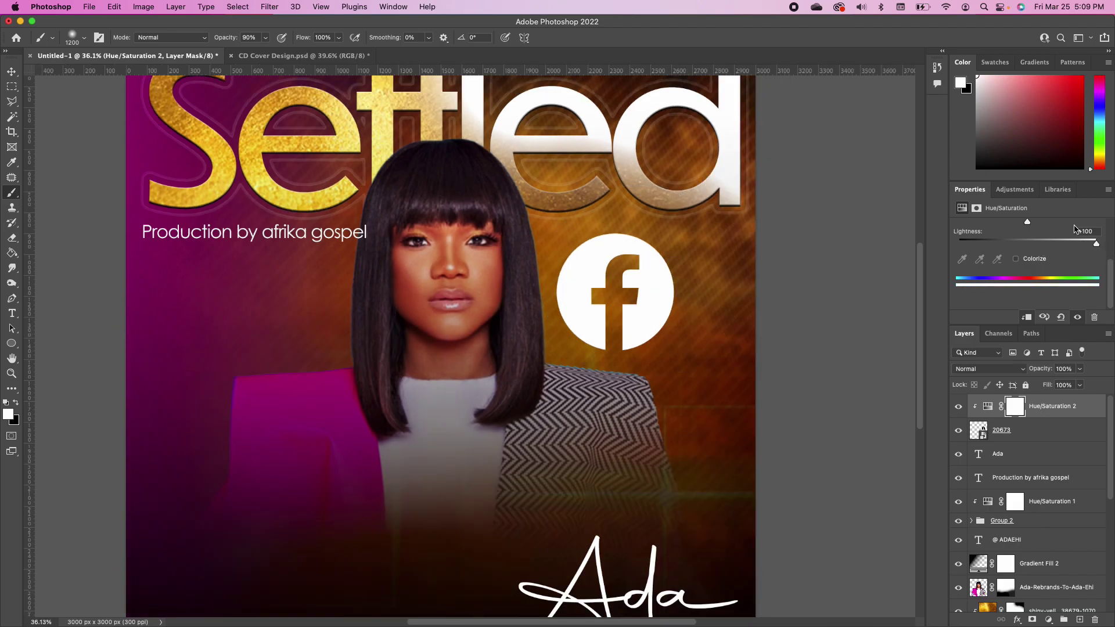
pyautogui.scroll(1, 1075, 229)
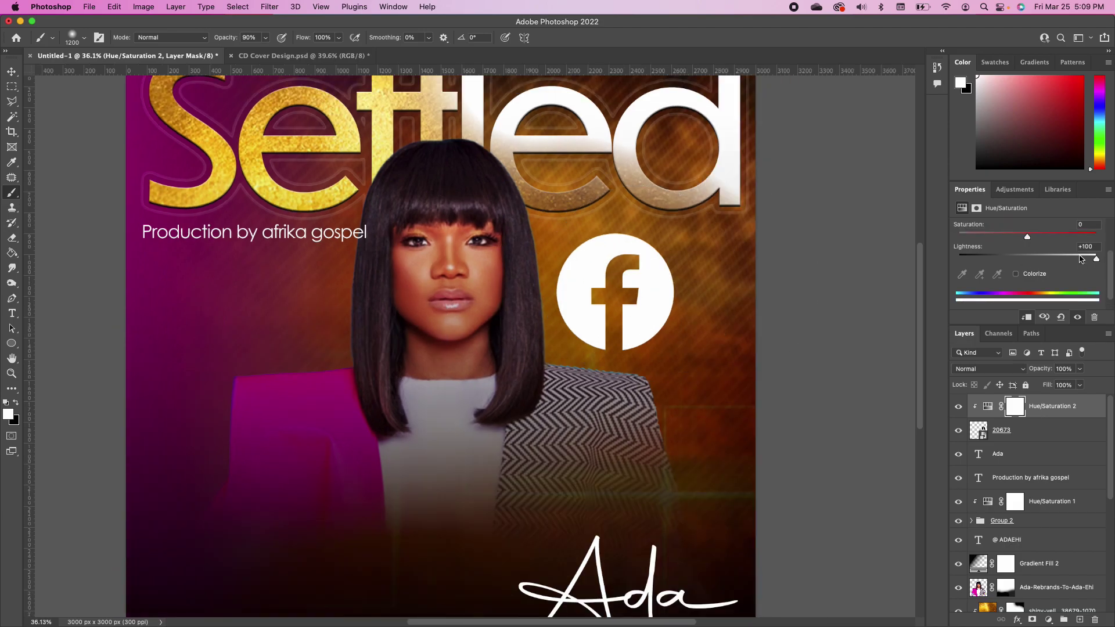
pyautogui.moveTo(1098, 260)
pyautogui.mouseDown()
pyautogui.moveTo(966, 263)
pyautogui.moveTo(1097, 260)
pyautogui.mouseUp()
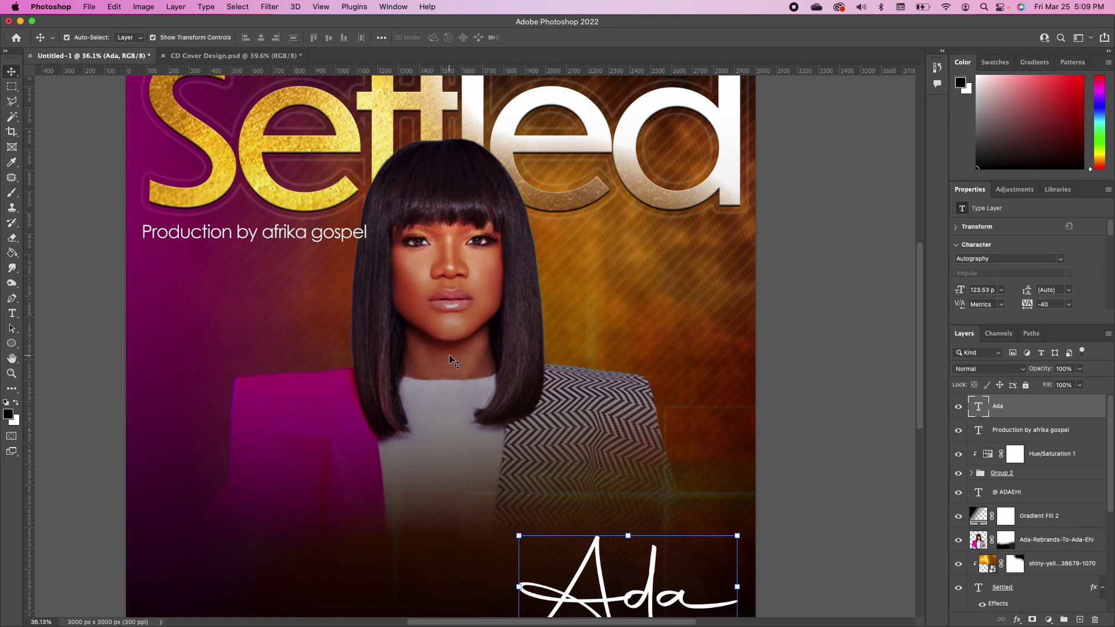
pyautogui.scroll(-3, 546, 430)
pyautogui.scroll(3, 546, 429)
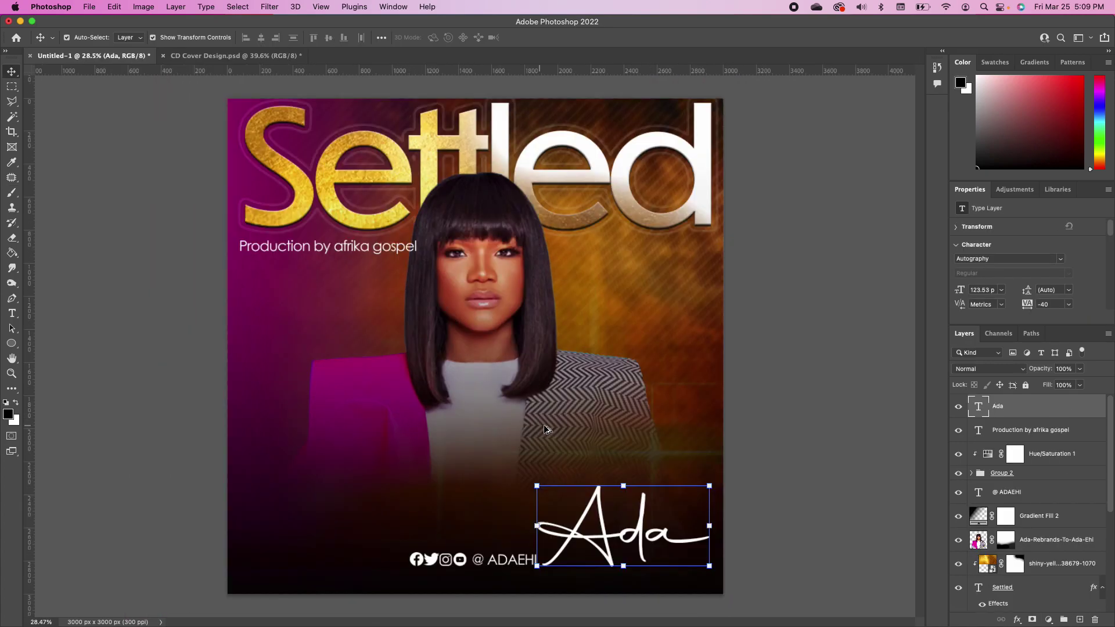
# Step: Place the bokeh lights image enlarged to 218% over the whole square, moved to the top layer
pyautogui.scroll(1, 546, 430)
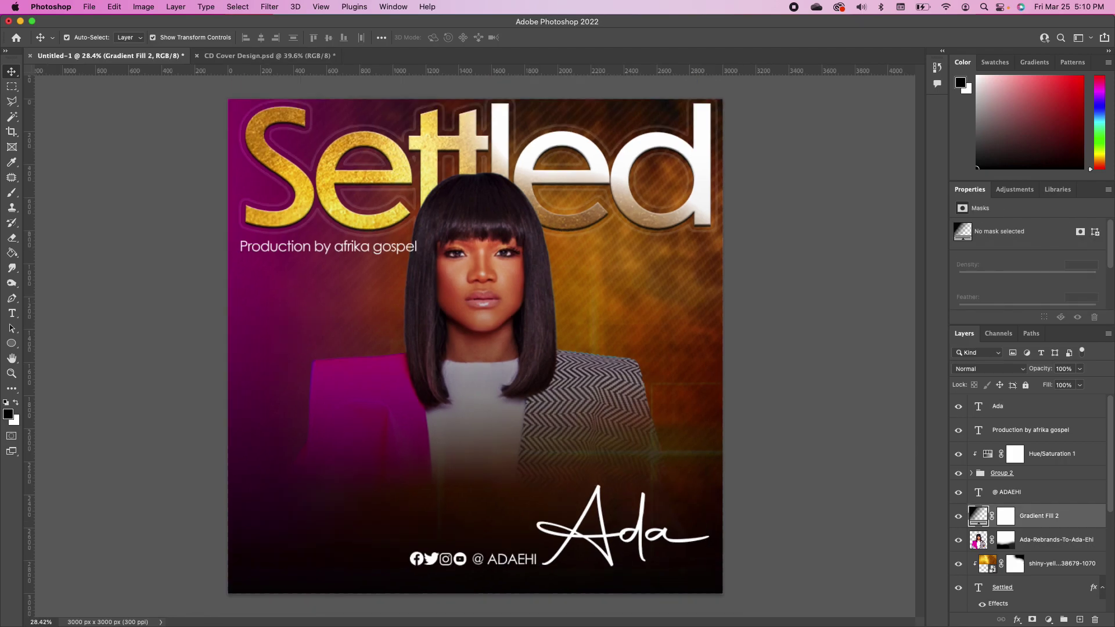
pyautogui.press('super+Tab')
pyautogui.moveTo(834, 201); pyautogui.dragTo(449, 288)
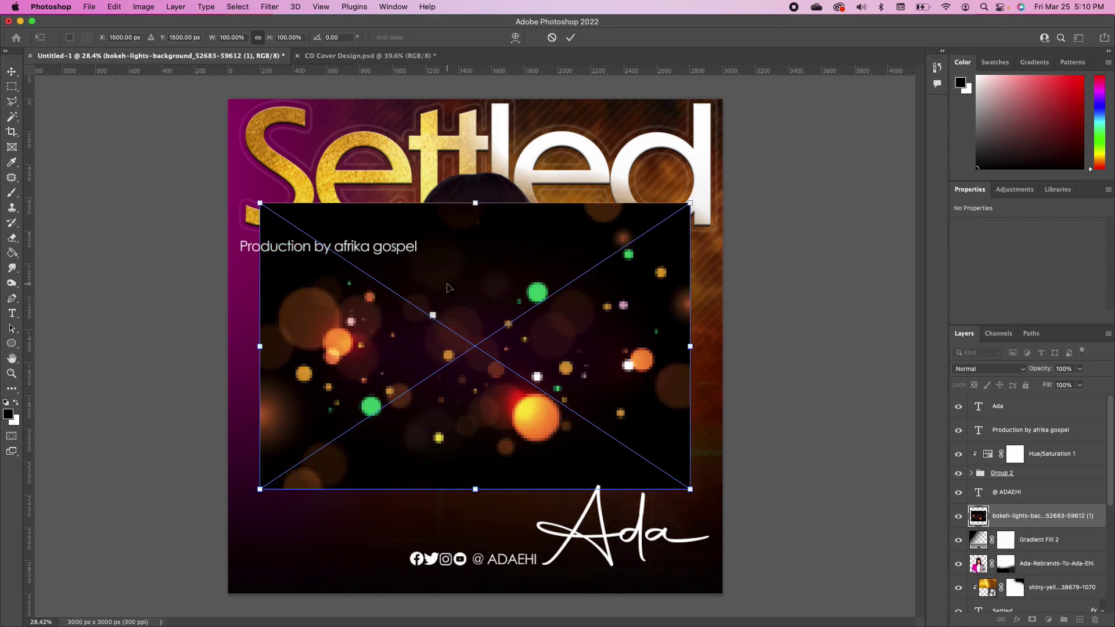
pyautogui.moveTo(579, 467); pyautogui.dragTo(852, 548)
pyautogui.scroll(-3, 621, 367)
pyautogui.press('Return')
pyautogui.moveTo(461, 382); pyautogui.dragTo(451, 327)
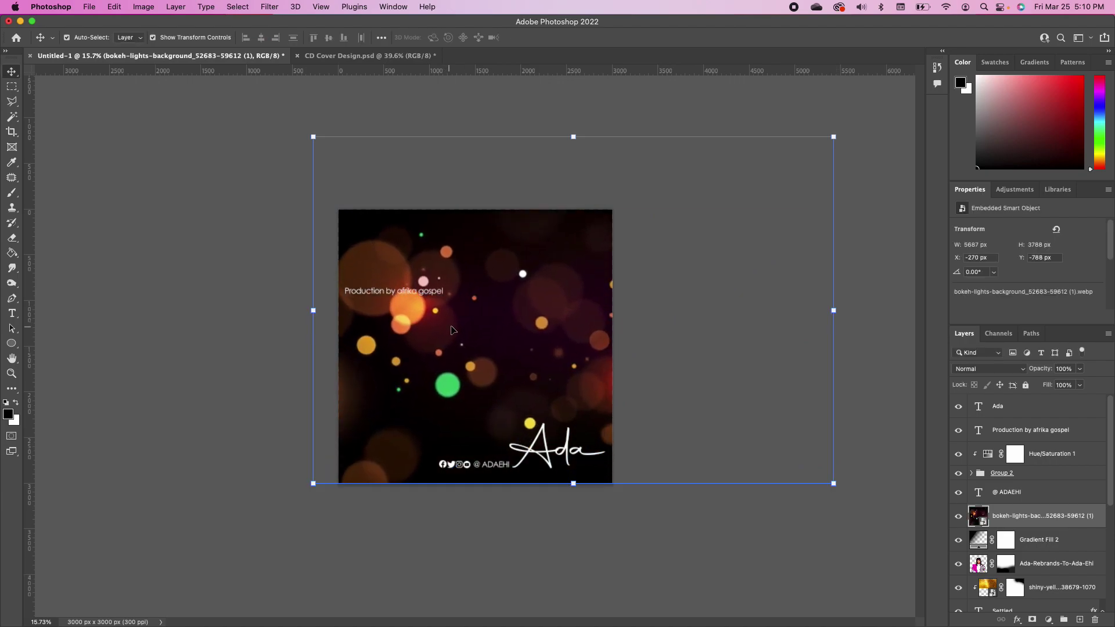
pyautogui.scroll(3, 479, 342)
pyautogui.scroll(-1, 510, 349)
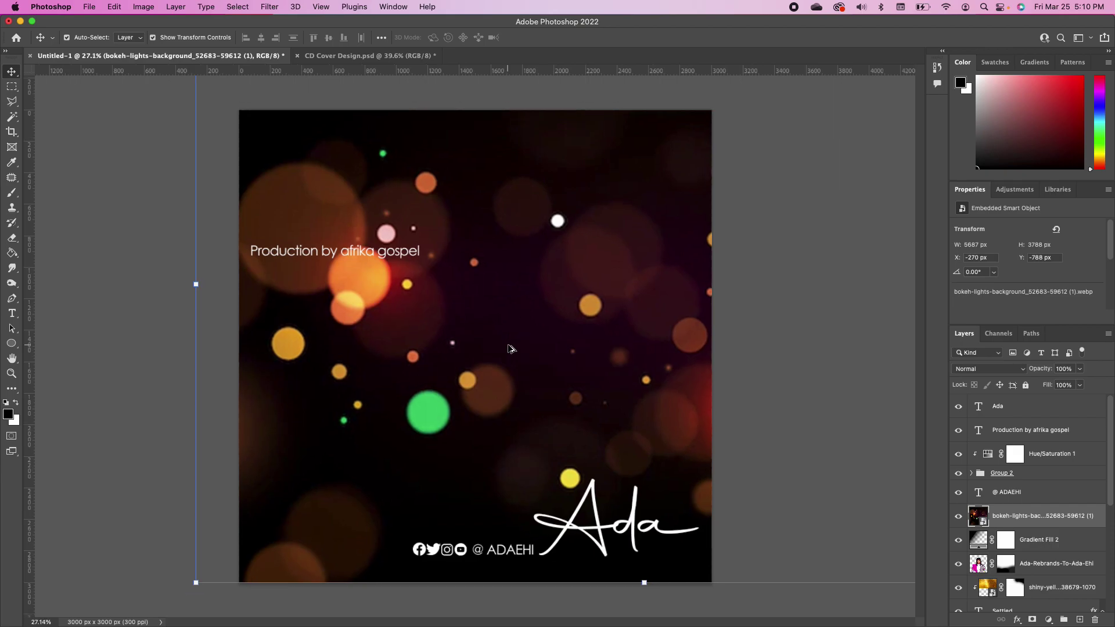
pyautogui.moveTo(1027, 517); pyautogui.dragTo(1006, 406)
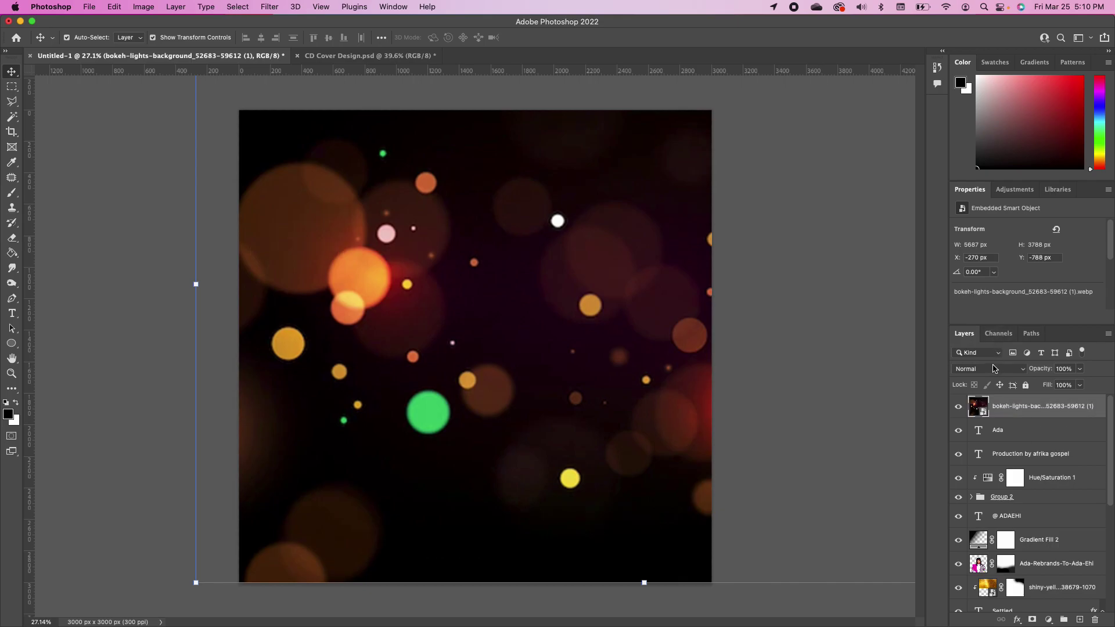
# Step: Set the bokeh layer's blend mode to Screen and add a layer mask
pyautogui.click(993, 368)
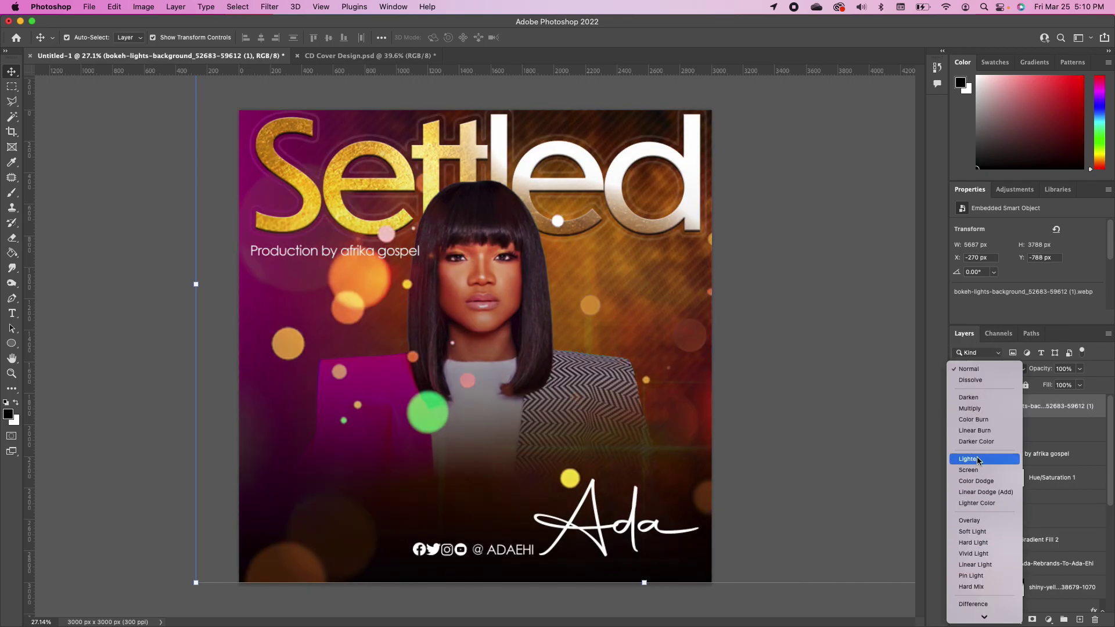
pyautogui.click(970, 470)
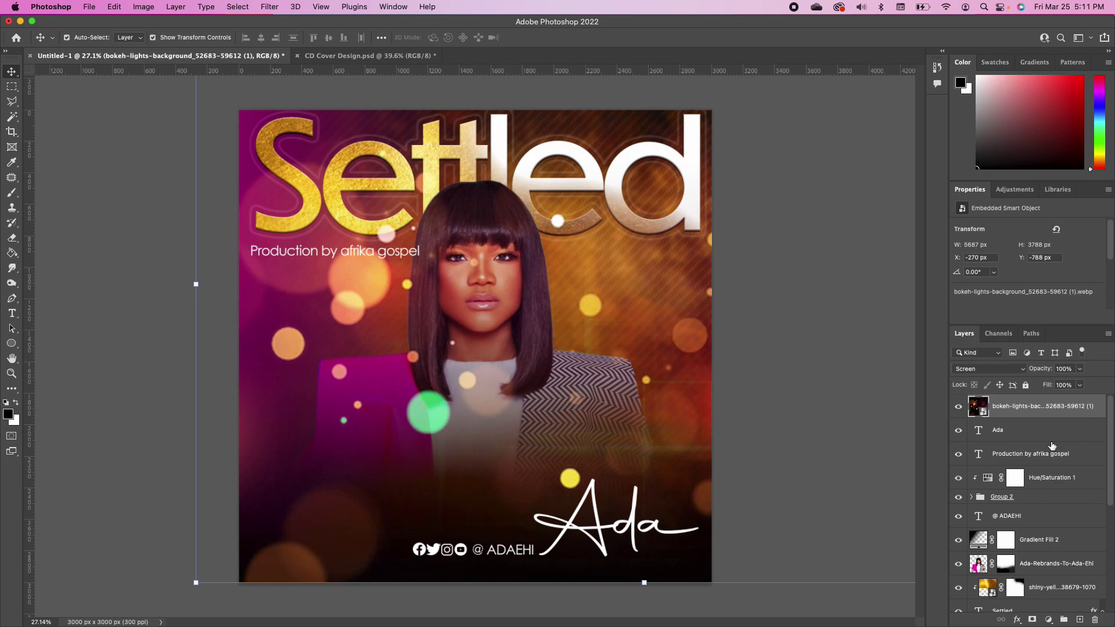
pyautogui.click(1032, 620)
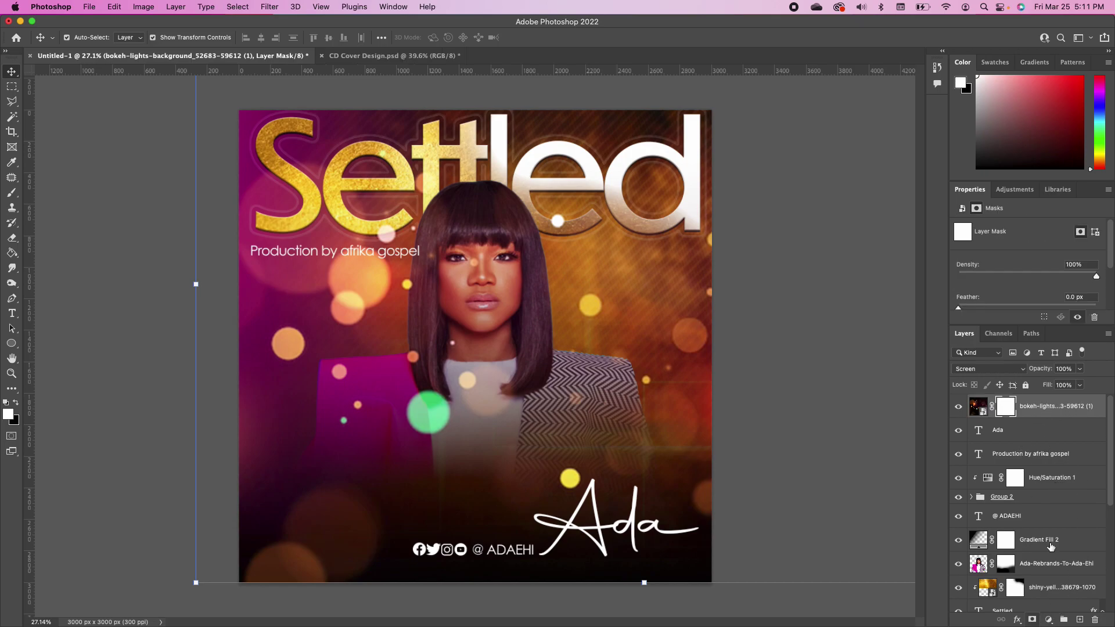
# Step: Paint black on the bokeh mask to hide the green spots and the orange forehead dot
pyautogui.click(18, 194)
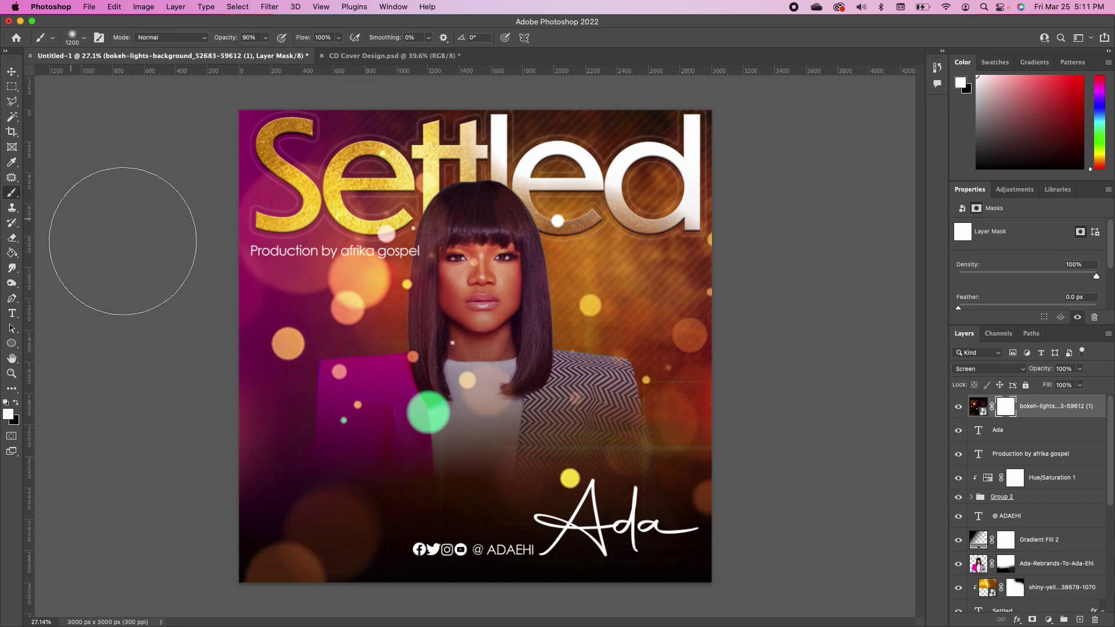
pyautogui.click(17, 404)
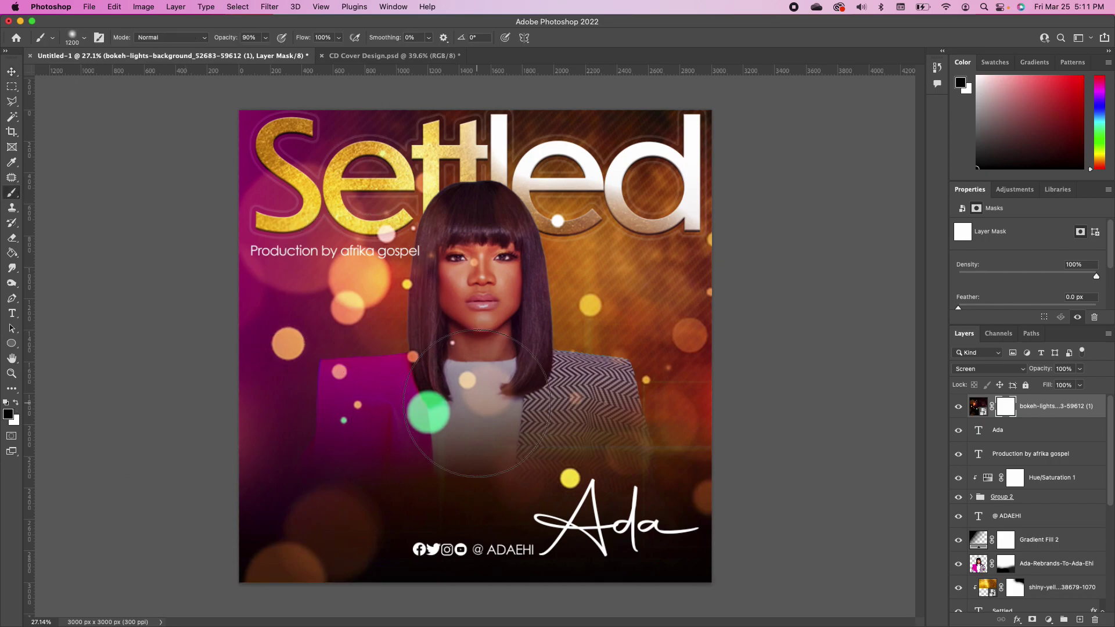
pyautogui.press('[')
pyautogui.press('[')
pyautogui.press('[')
pyautogui.press('[')
pyautogui.press('[')
pyautogui.press('[')
pyautogui.press('[')
pyautogui.press('[')
pyautogui.press('[')
pyautogui.moveTo(430, 414)
pyautogui.mouseDown()
pyautogui.moveTo(455, 432)
pyautogui.moveTo(415, 429)
pyautogui.moveTo(431, 421)
pyautogui.moveTo(477, 442)
pyautogui.moveTo(445, 439)
pyautogui.moveTo(442, 405)
pyautogui.moveTo(420, 446)
pyautogui.moveTo(423, 417)
pyautogui.mouseUp()
pyautogui.click(338, 430)
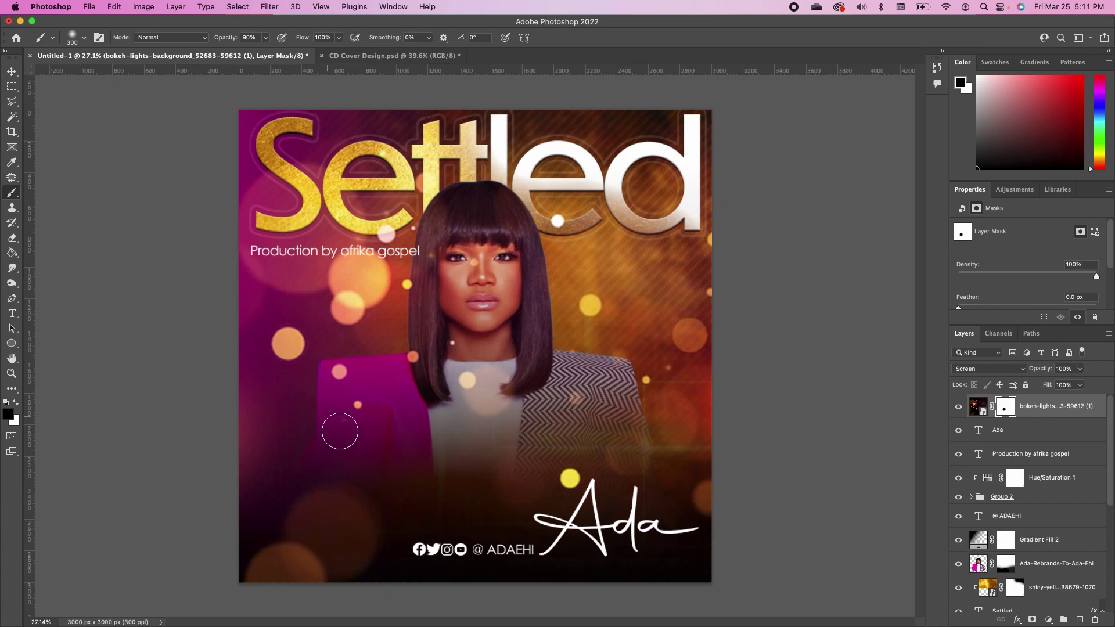
pyautogui.click(475, 261)
pyautogui.press('v')
pyautogui.click(460, 301)
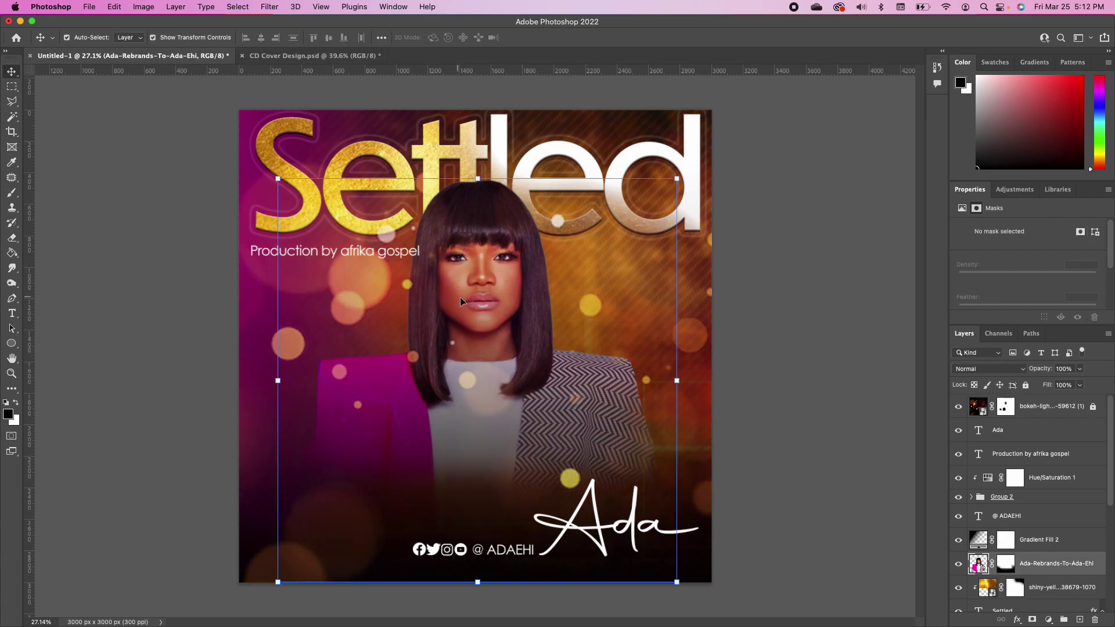
# Step: Fully lock Gradient Fill 2, then scale the Ada portrait to 91.84% and nudge it right
pyautogui.click(498, 301)
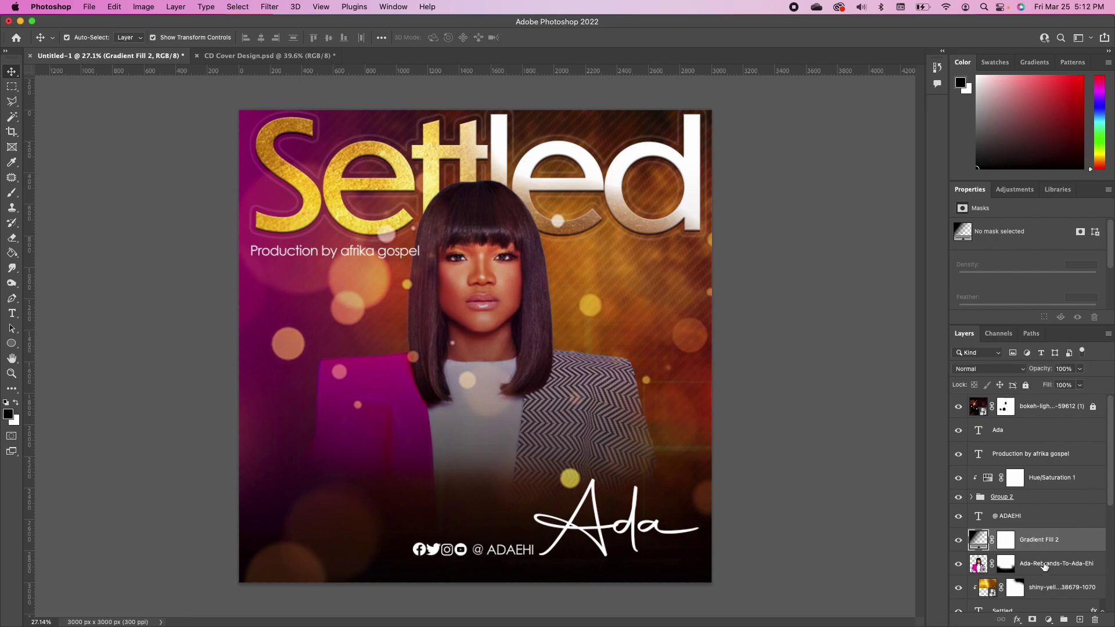
pyautogui.click(1026, 385)
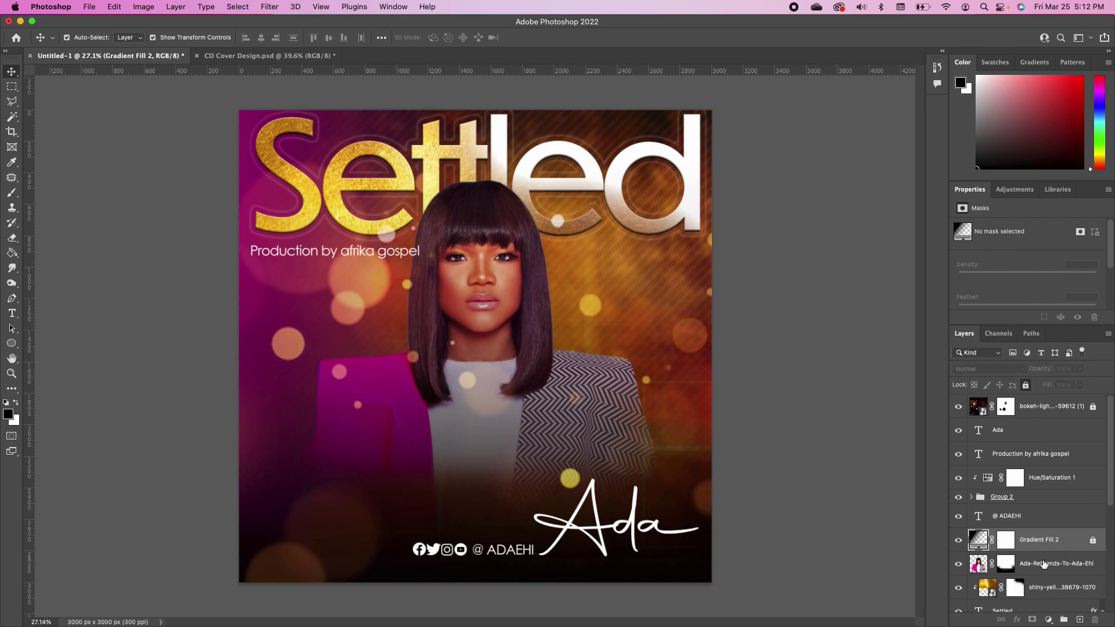
pyautogui.click(1053, 565)
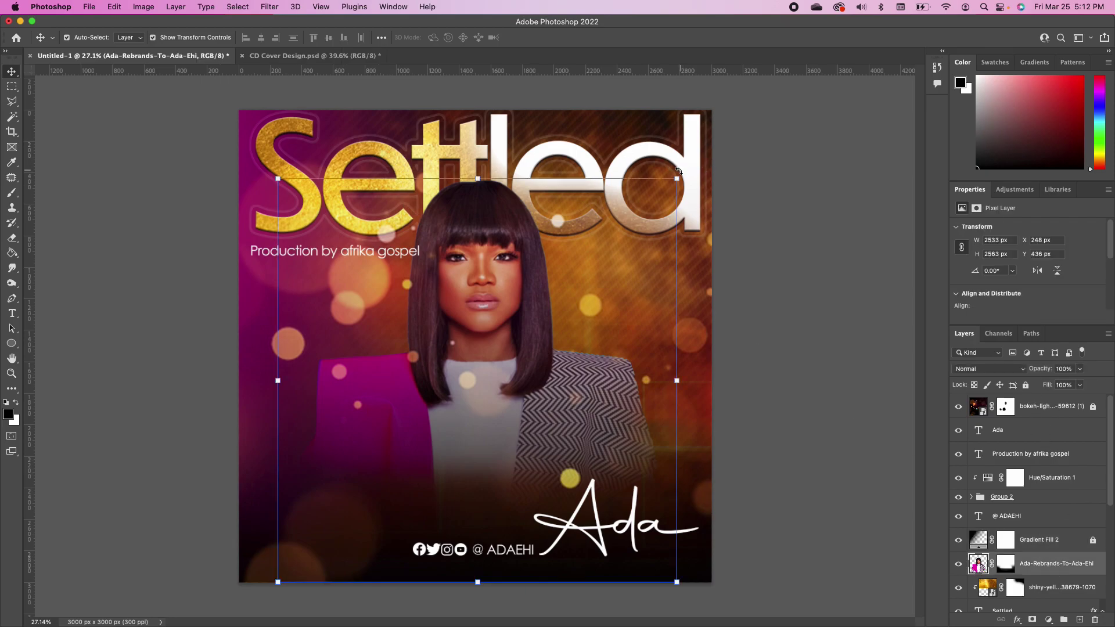
pyautogui.moveTo(677, 179); pyautogui.dragTo(644, 212)
pyautogui.moveTo(498, 361); pyautogui.dragTo(518, 360)
# Step: Scale the Settled title down to 92.76%
pyautogui.click(590, 112)
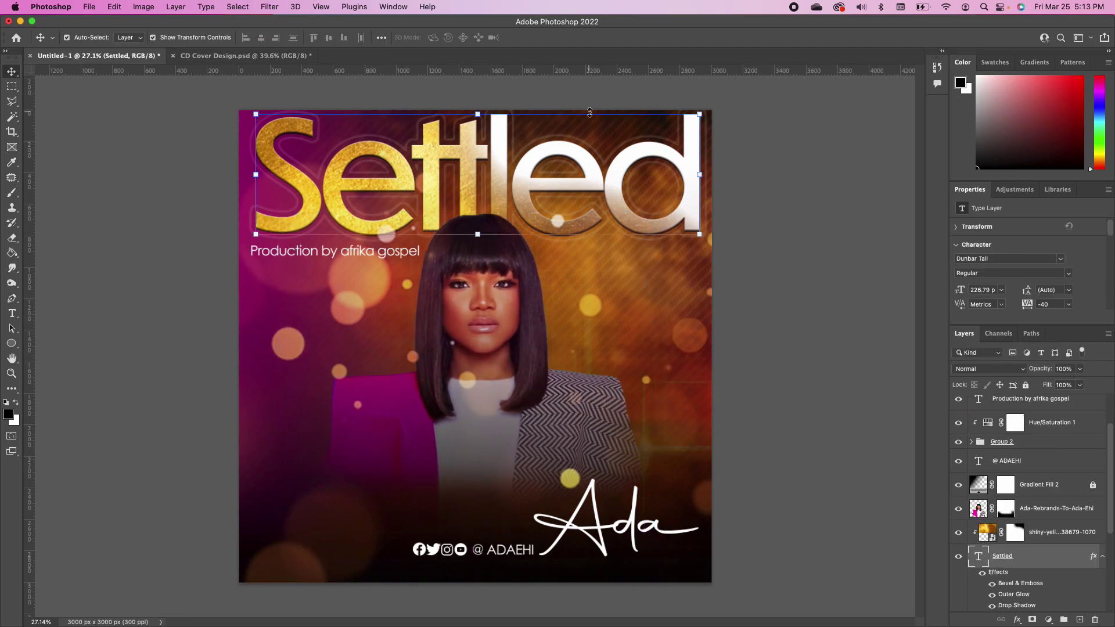
pyautogui.click(699, 110)
pyautogui.moveTo(701, 99); pyautogui.dragTo(669, 111)
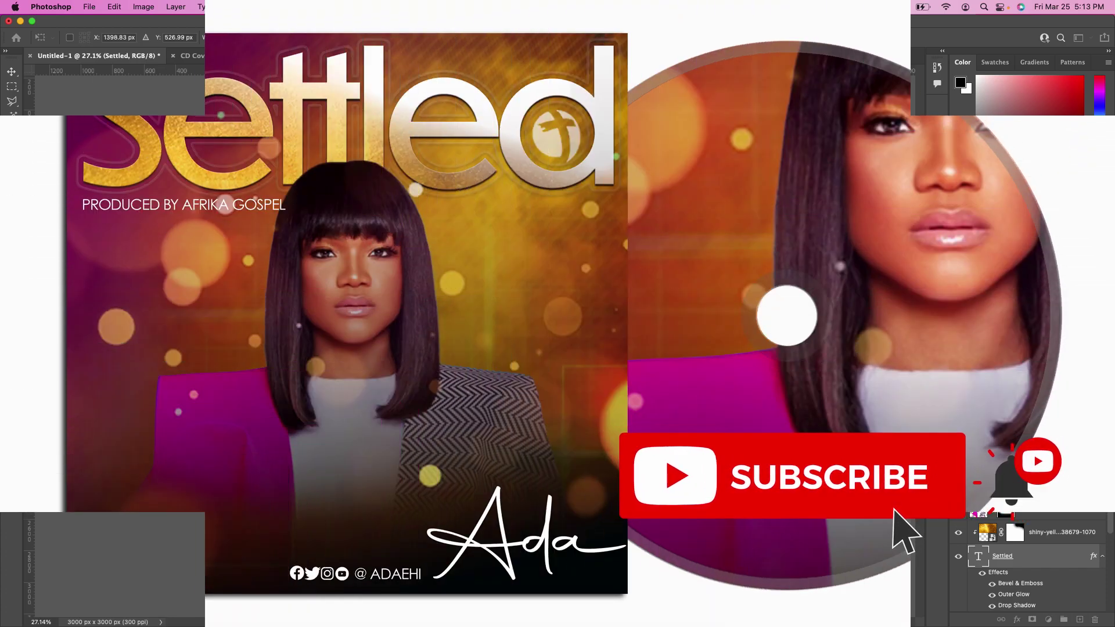